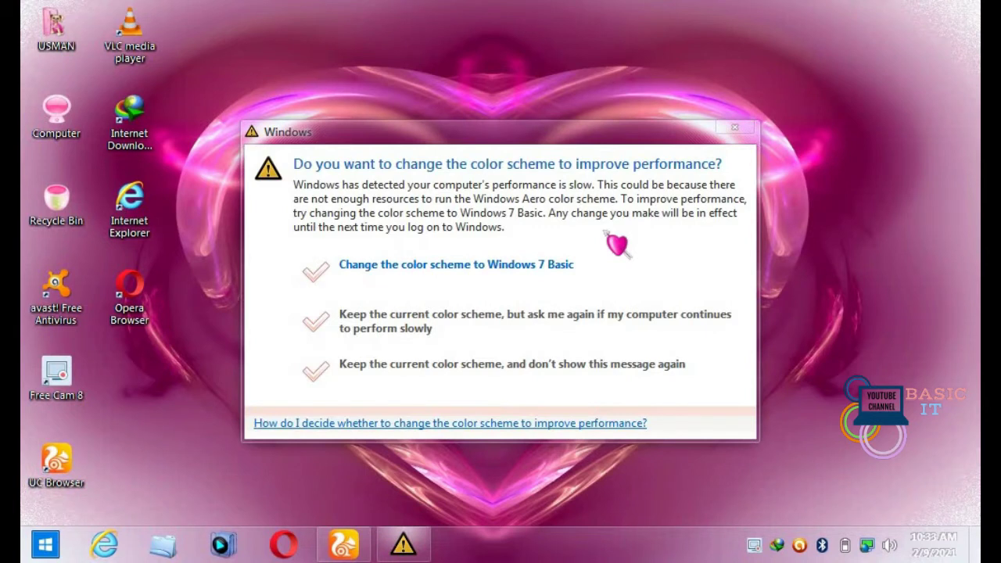
Dismiss the colour-scheme performance warning so only the desktop shows
{"action": "left_click", "coordinate": [501, 364]}
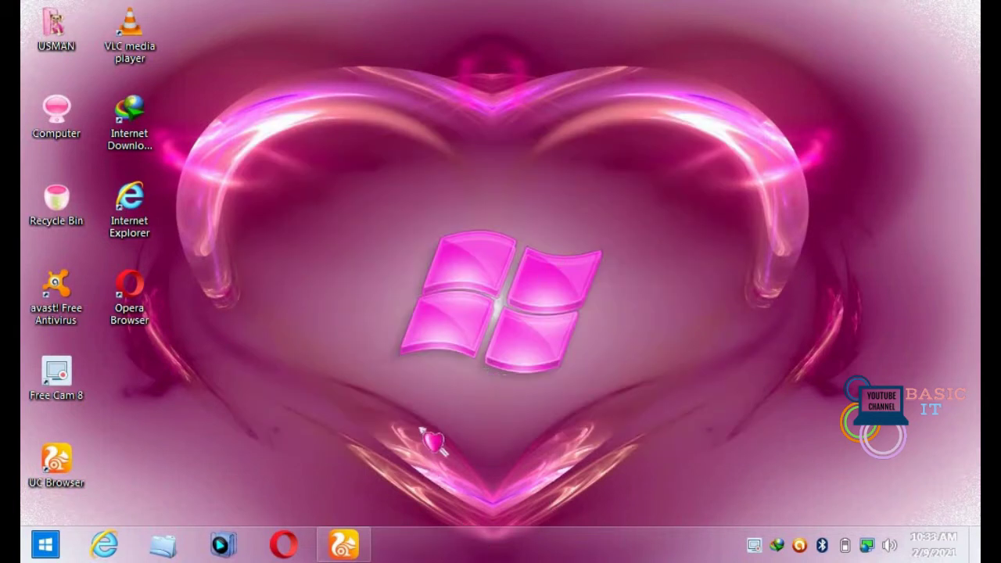
{"action": "mouse_move", "coordinate": [345, 544]}
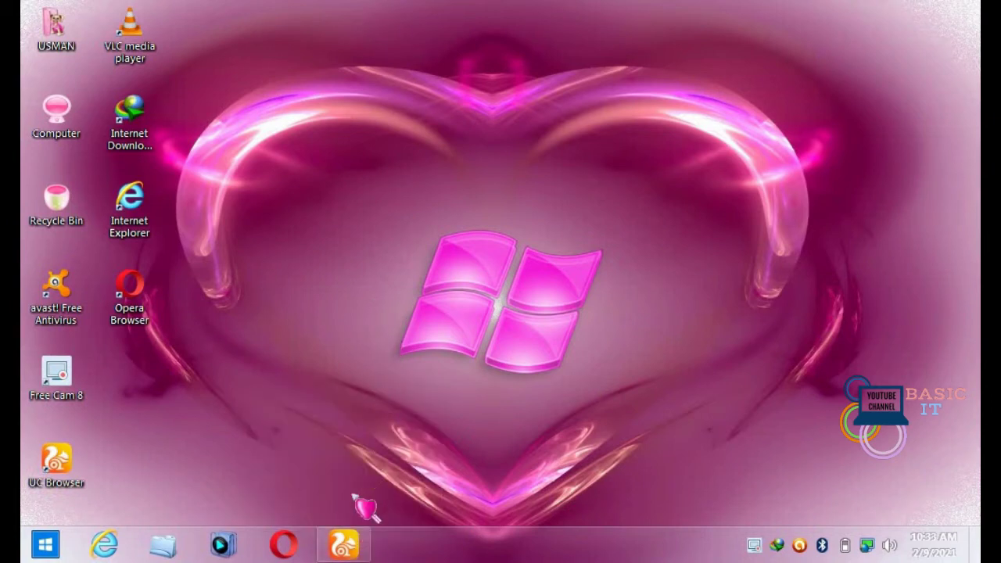
Restore UC Browser and run a Google search for 'getintopc'
{"action": "left_click", "coordinate": [348, 548]}
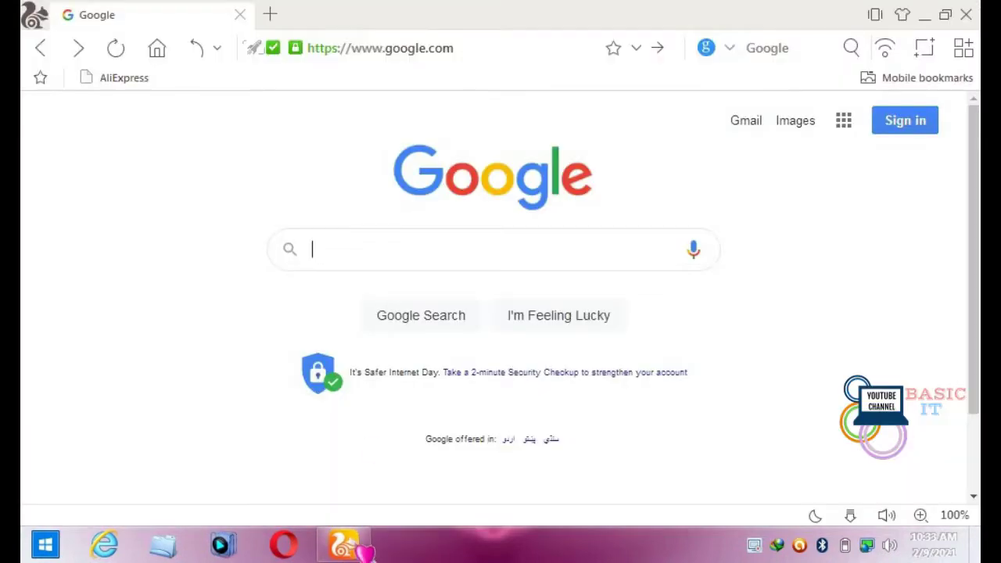
{"action": "left_click", "coordinate": [374, 249]}
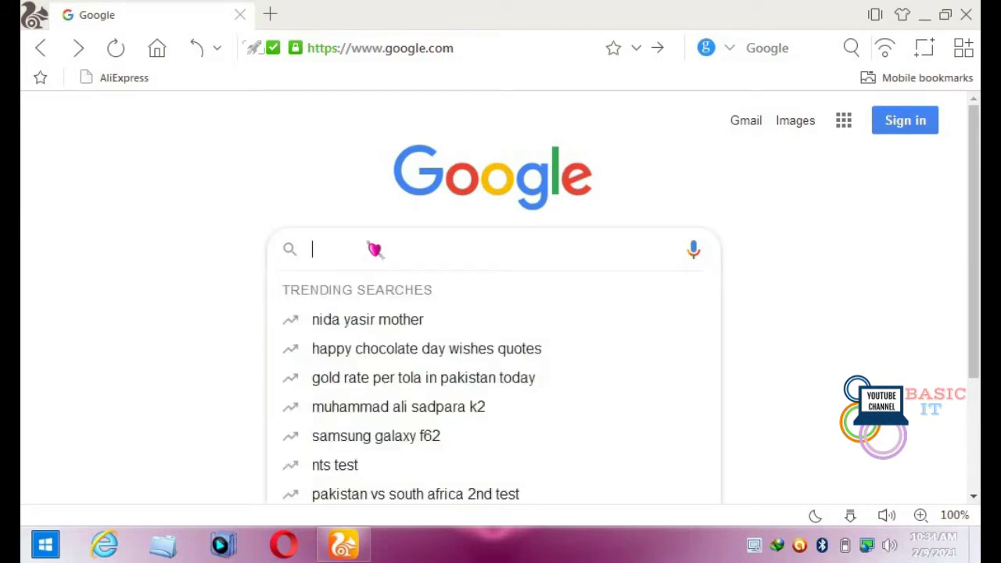
{"action": "type", "text": "g"}
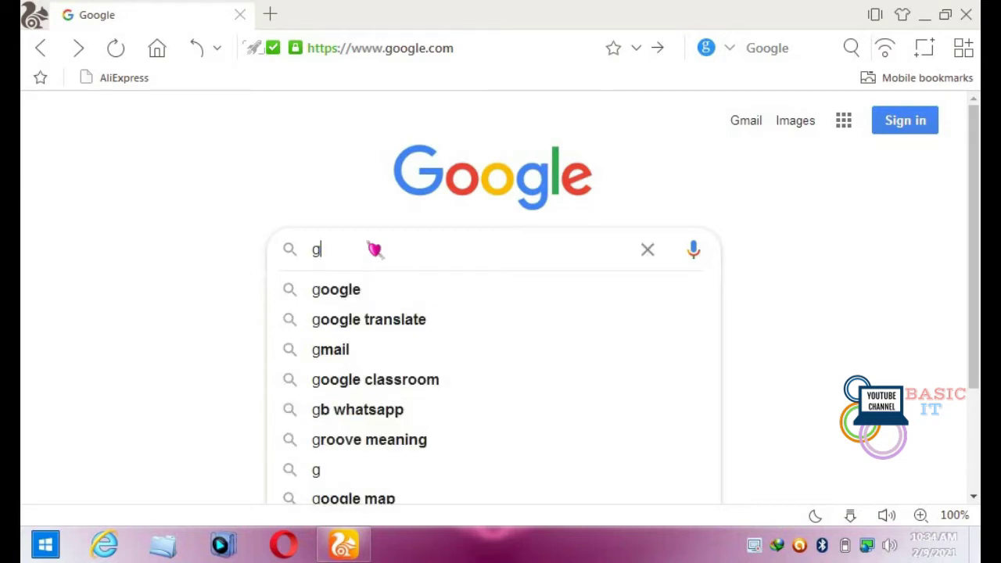
{"action": "type", "text": "et"}
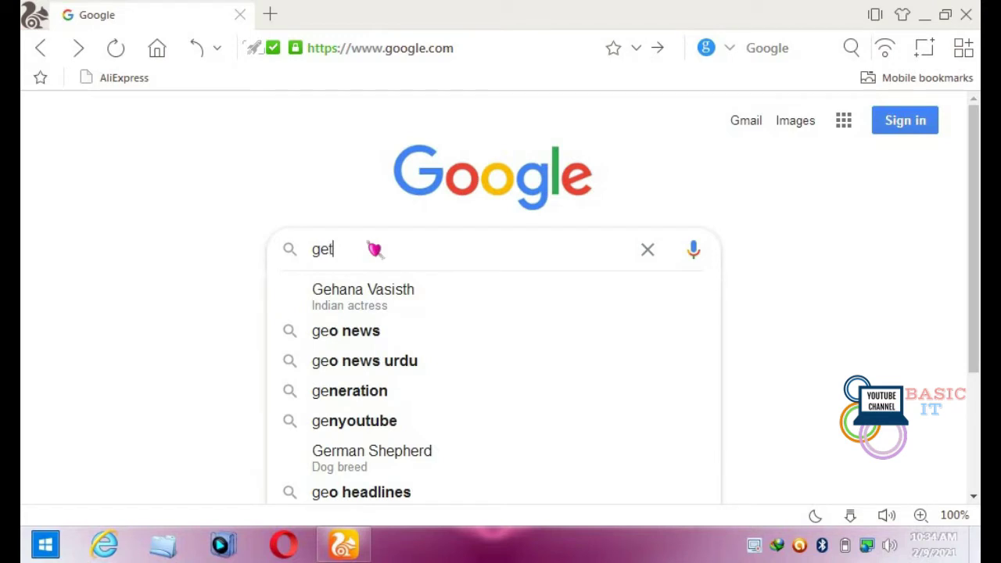
{"action": "type", "text": "int"}
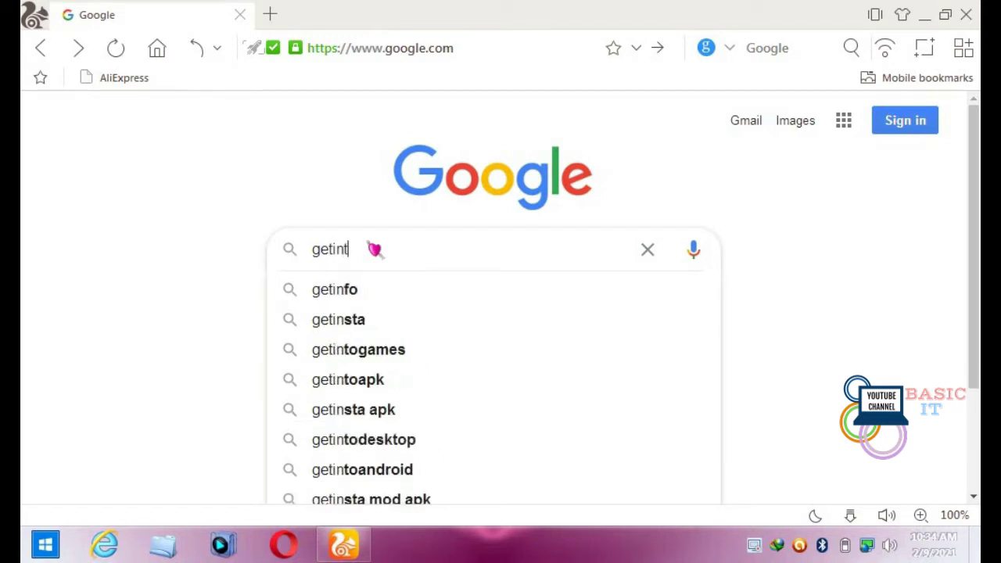
{"action": "type", "text": "o"}
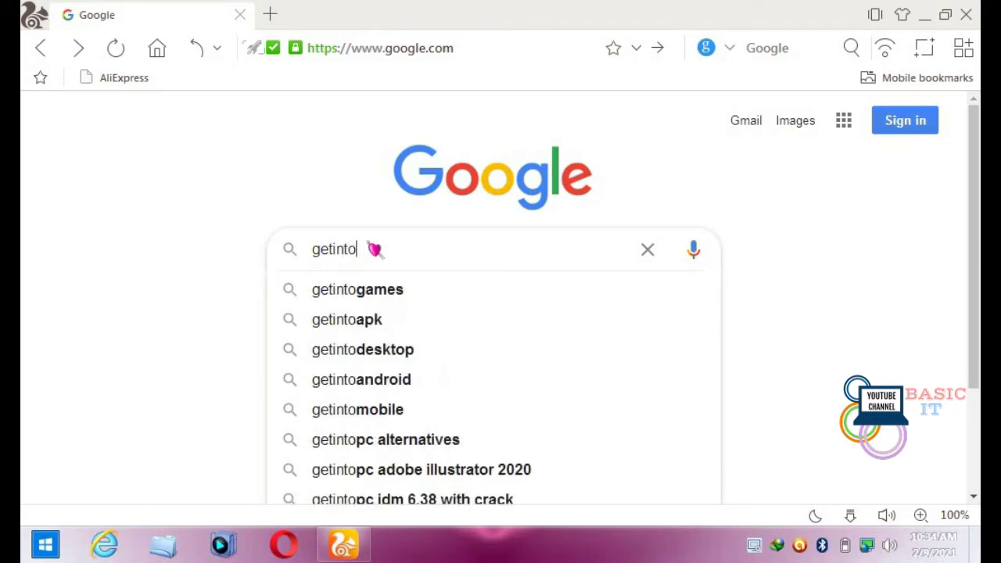
{"action": "type", "text": "p"}
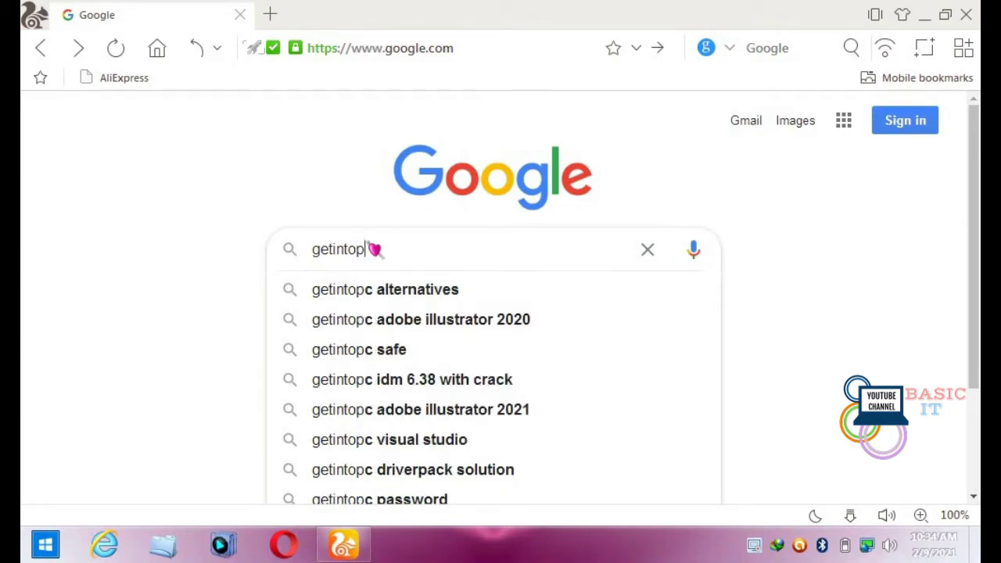
{"action": "key", "text": "Down"}
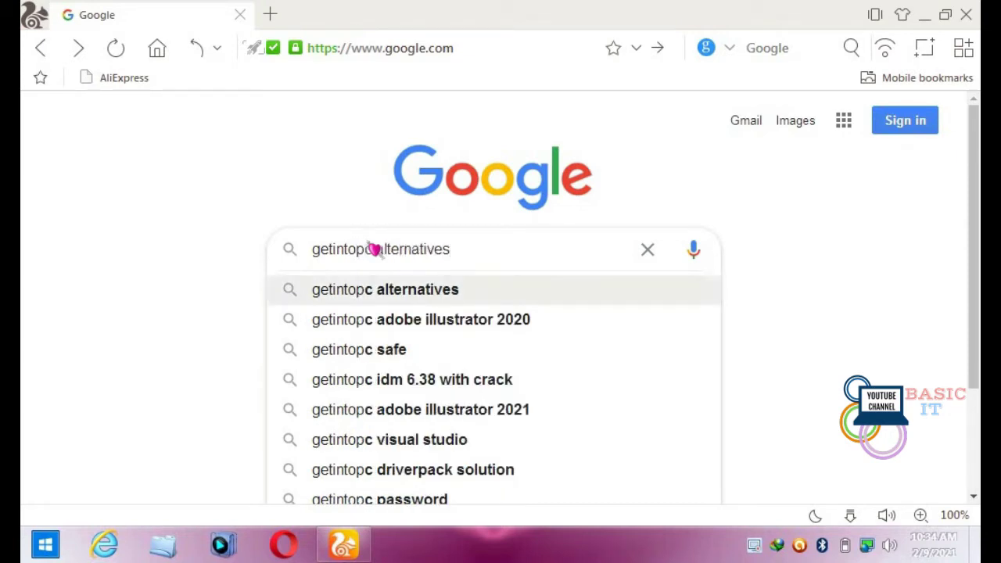
{"action": "key", "text": "BackSpace"}
{"action": "key", "text": "BackSpace"}
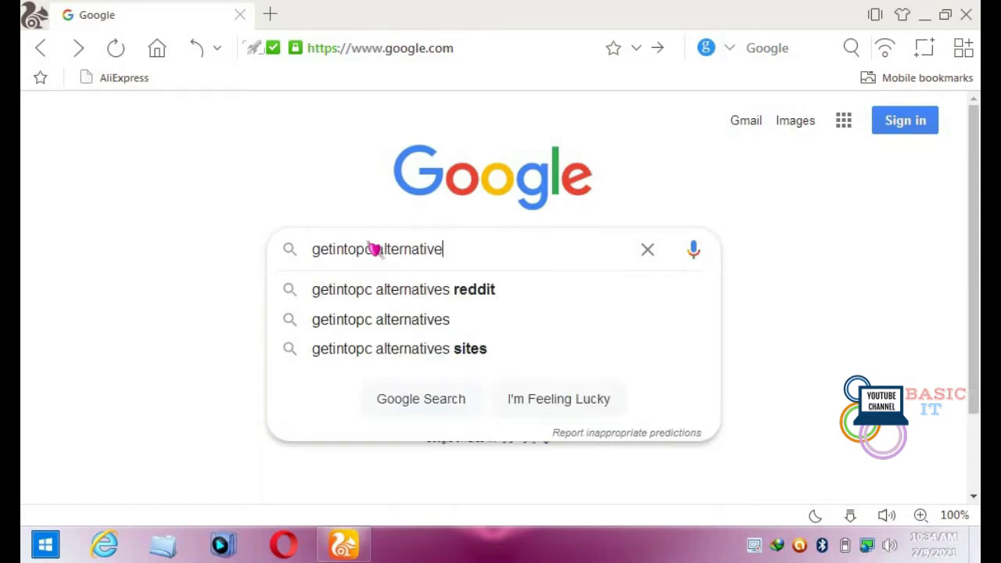
{"action": "key", "text": "BackSpace"}
{"action": "key", "text": "BackSpace"}
{"action": "key", "text": "BackSpace"}
{"action": "key", "text": "BackSpace"}
{"action": "key", "text": "BackSpace"}
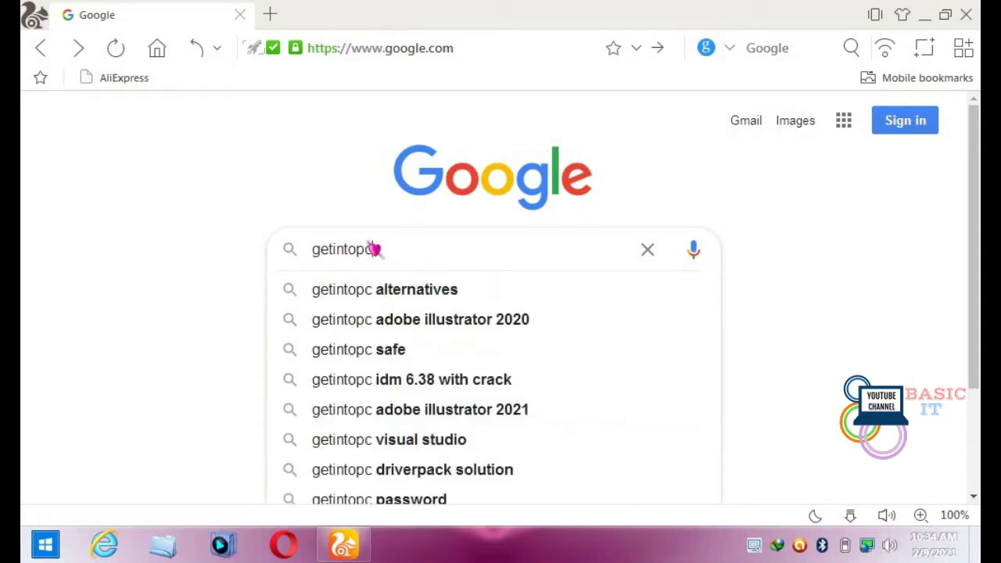
{"action": "key", "text": "Return"}
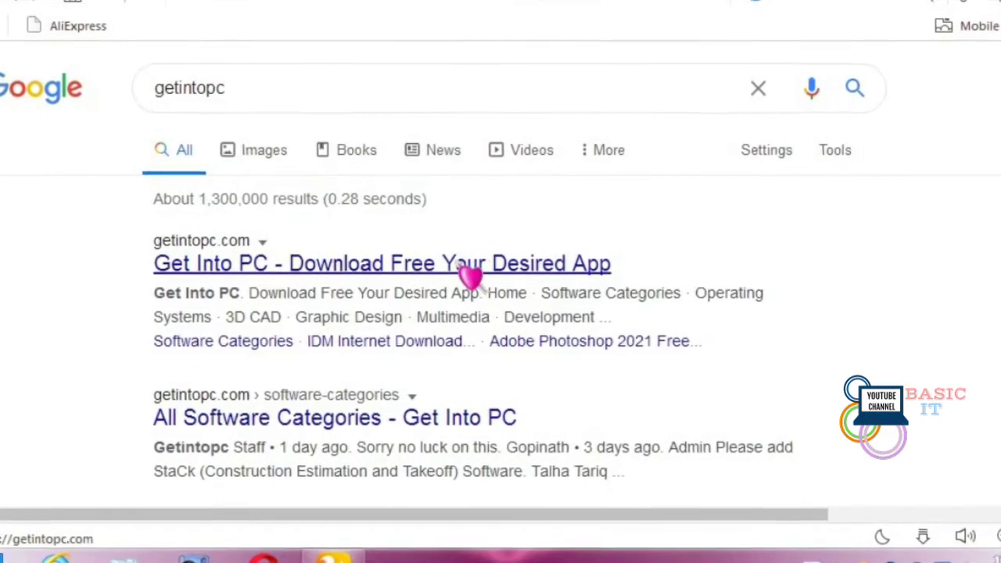
Open the Get Into PC result in a new tab and switch to it
{"action": "right_click", "coordinate": [465, 270]}
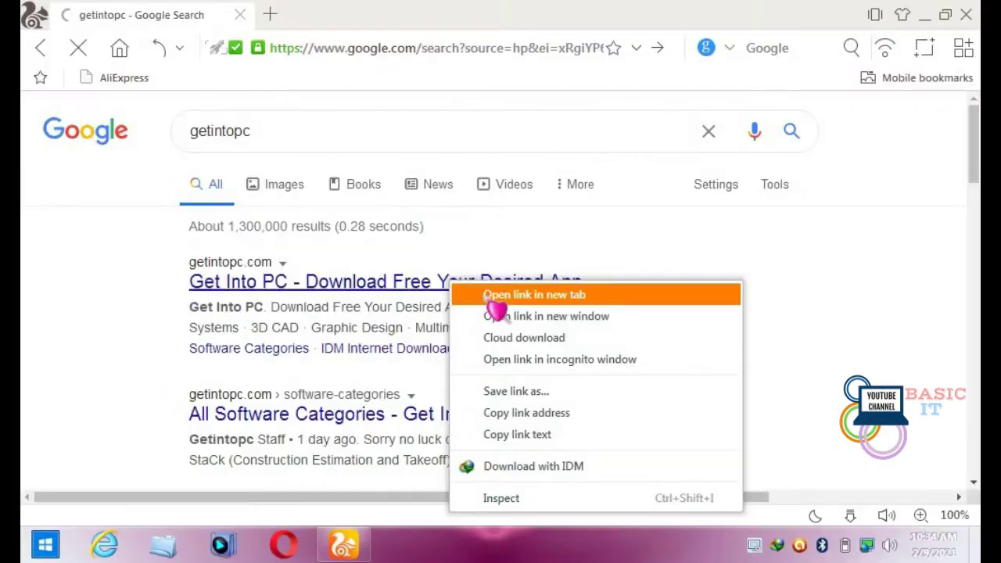
{"action": "left_click", "coordinate": [494, 301]}
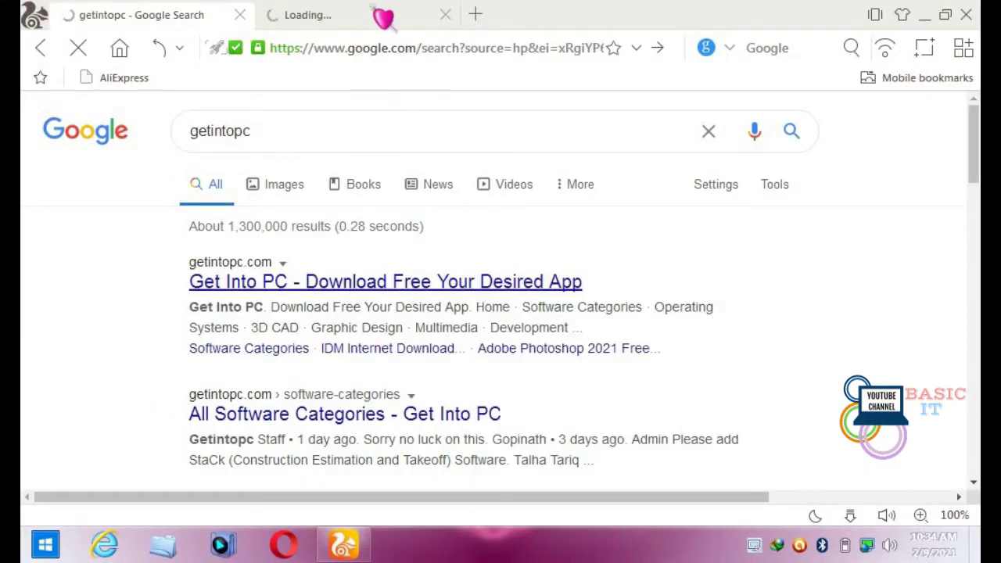
{"action": "left_click", "coordinate": [374, 9]}
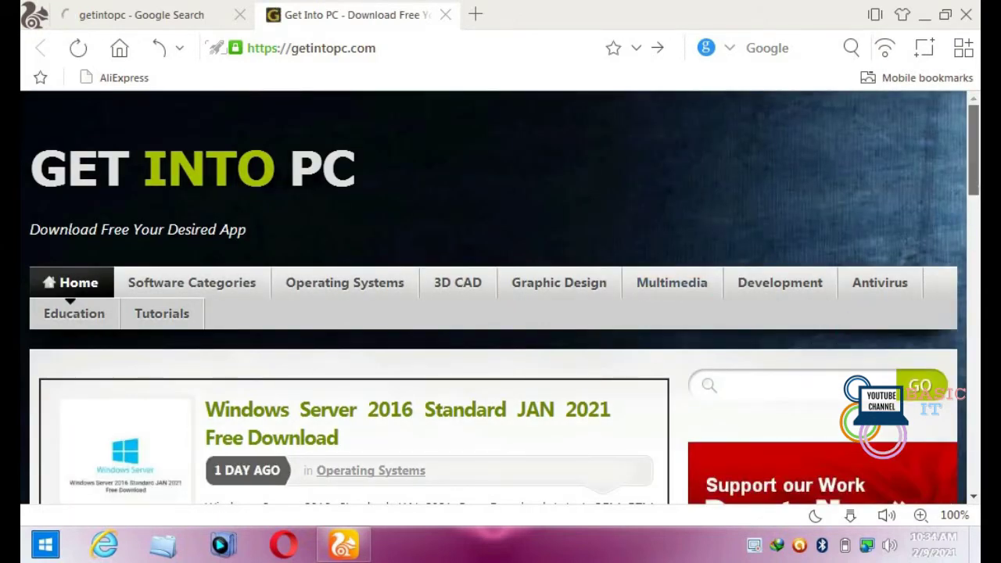
Search the Get Into PC site for 'microsoft office'
{"action": "scroll", "coordinate": [500, 313], "scroll_direction": "down", "scroll_amount": 2}
{"action": "scroll", "coordinate": [501, 312], "scroll_direction": "down", "scroll_amount": 1}
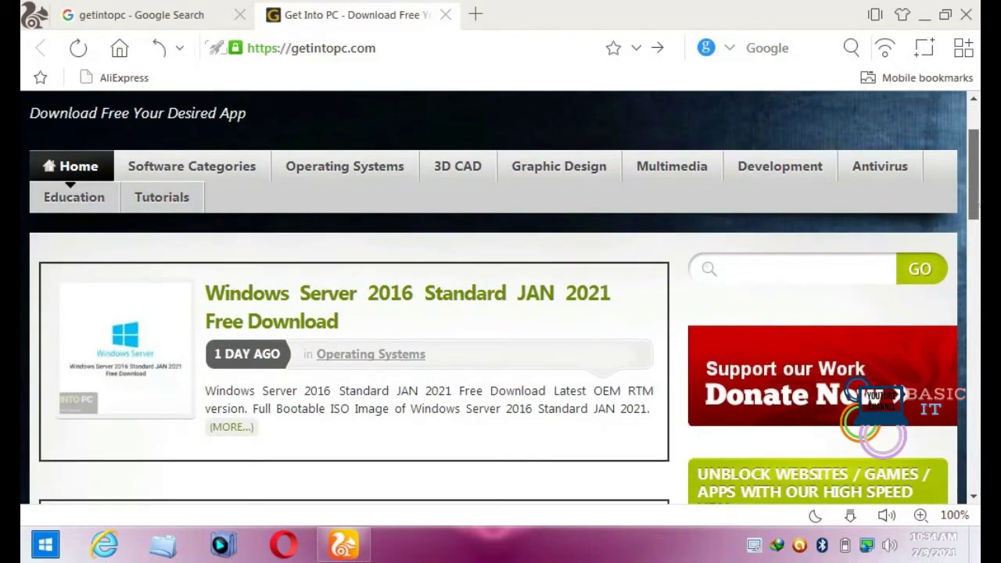
{"action": "left_click", "coordinate": [786, 273]}
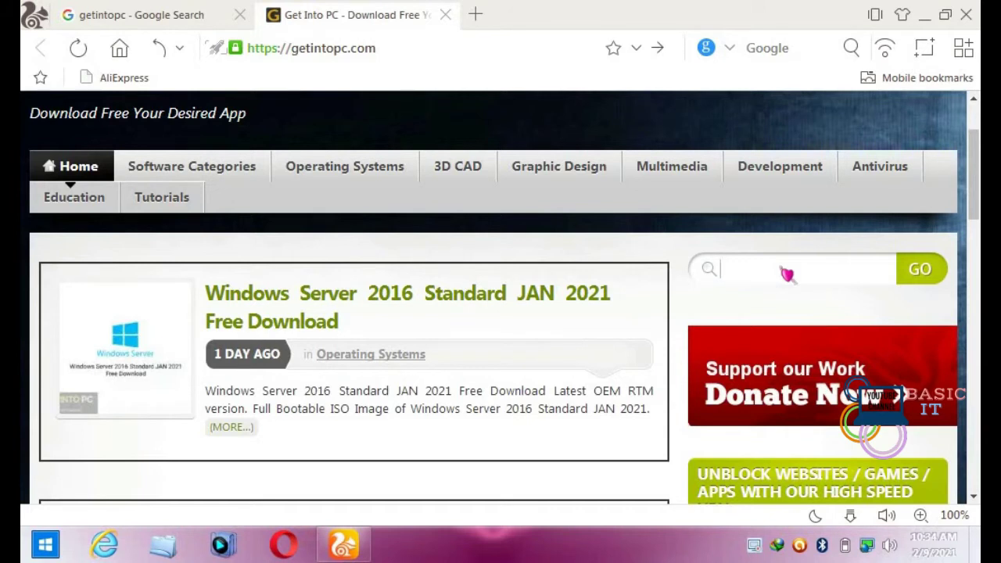
{"action": "type", "text": "mic"}
{"action": "type", "text": "ros"}
{"action": "type", "text": "oft"}
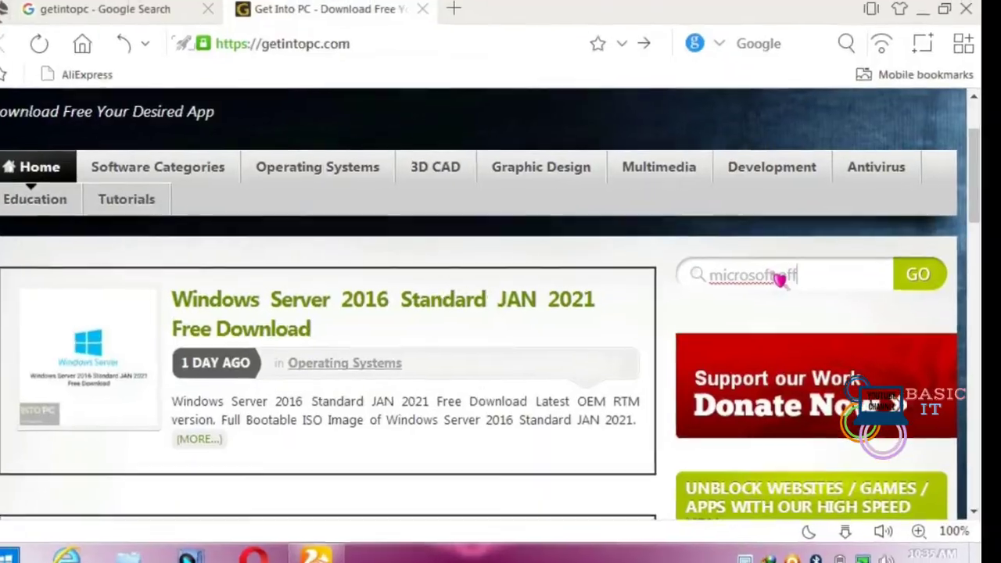
{"action": "type", "text": " office"}
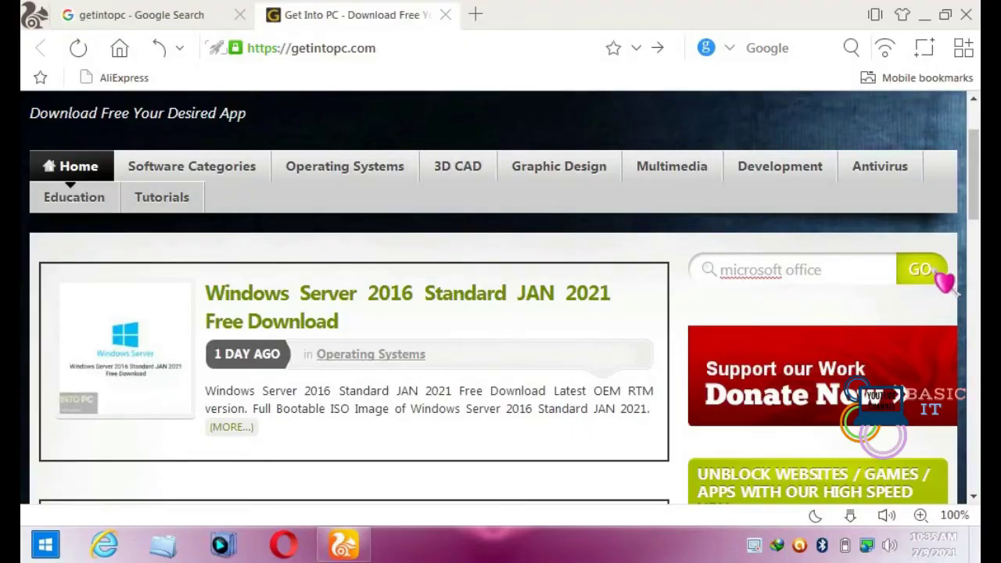
{"action": "left_click", "coordinate": [935, 270]}
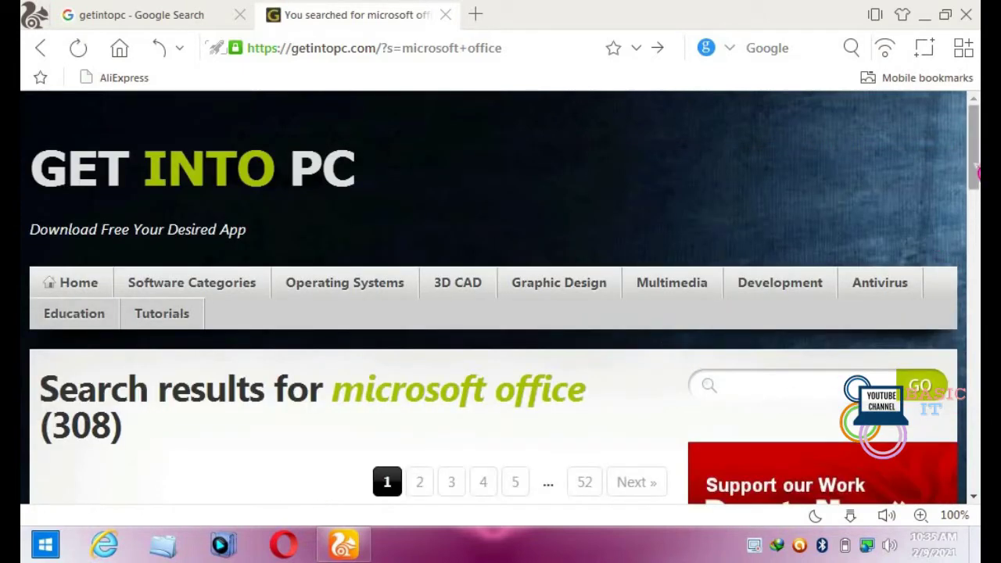
Scroll through the microsoft office results down to the pagination bar
{"action": "left_click_drag", "start_coordinate": [973, 148], "coordinate": [973, 236]}
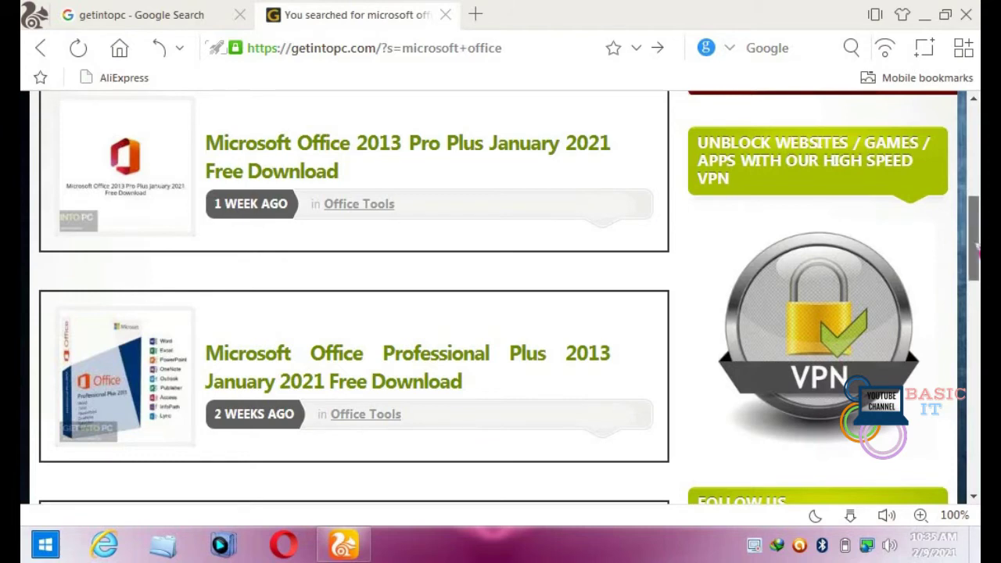
{"action": "scroll", "coordinate": [976, 251], "scroll_direction": "down", "scroll_amount": 3}
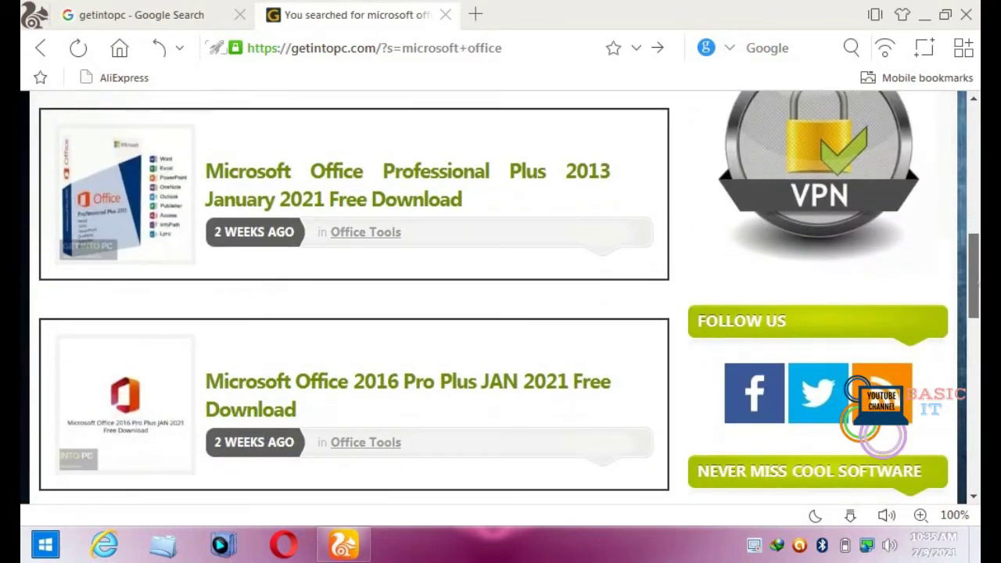
{"action": "scroll", "coordinate": [508, 297], "scroll_direction": "down", "scroll_amount": 1}
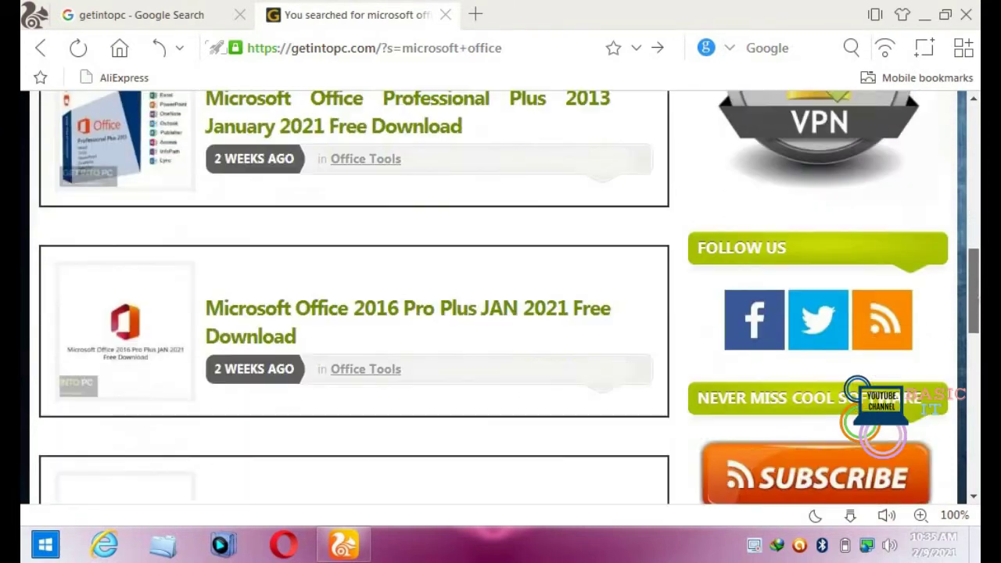
{"action": "scroll", "coordinate": [508, 297], "scroll_direction": "down", "scroll_amount": 3}
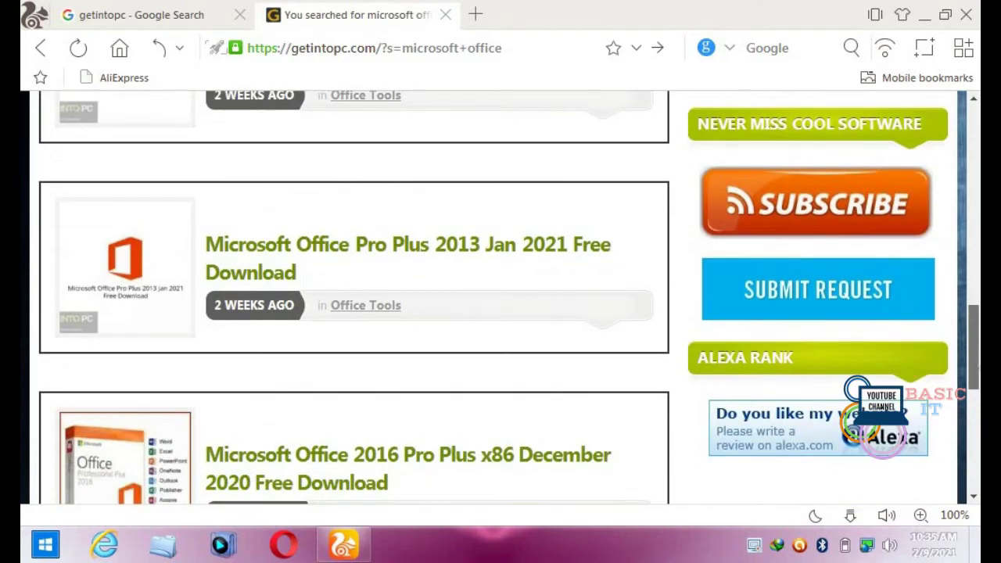
{"action": "scroll", "coordinate": [508, 297], "scroll_direction": "down", "scroll_amount": 1}
{"action": "scroll", "coordinate": [508, 298], "scroll_direction": "down", "scroll_amount": 3}
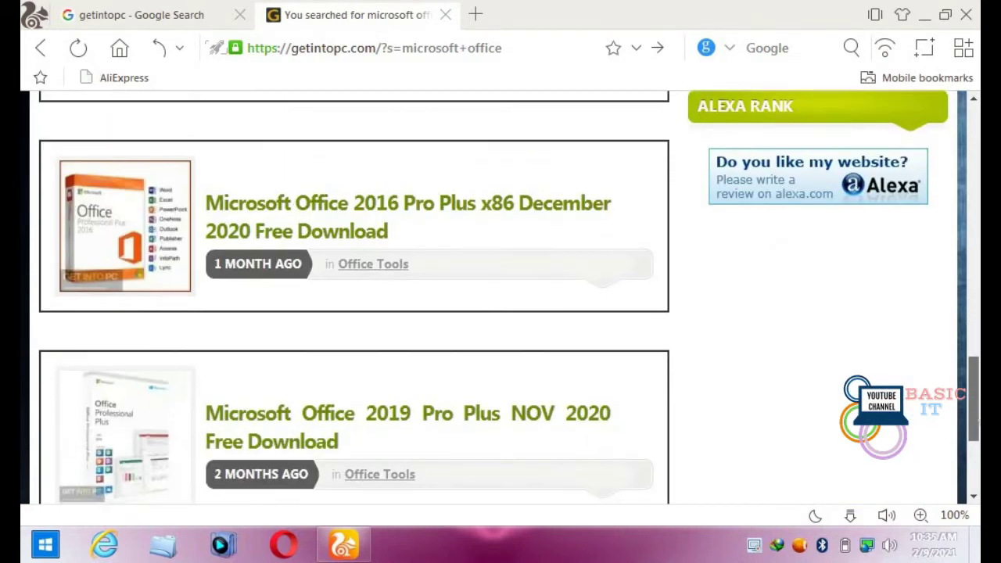
{"action": "scroll", "coordinate": [508, 297], "scroll_direction": "down", "scroll_amount": 1}
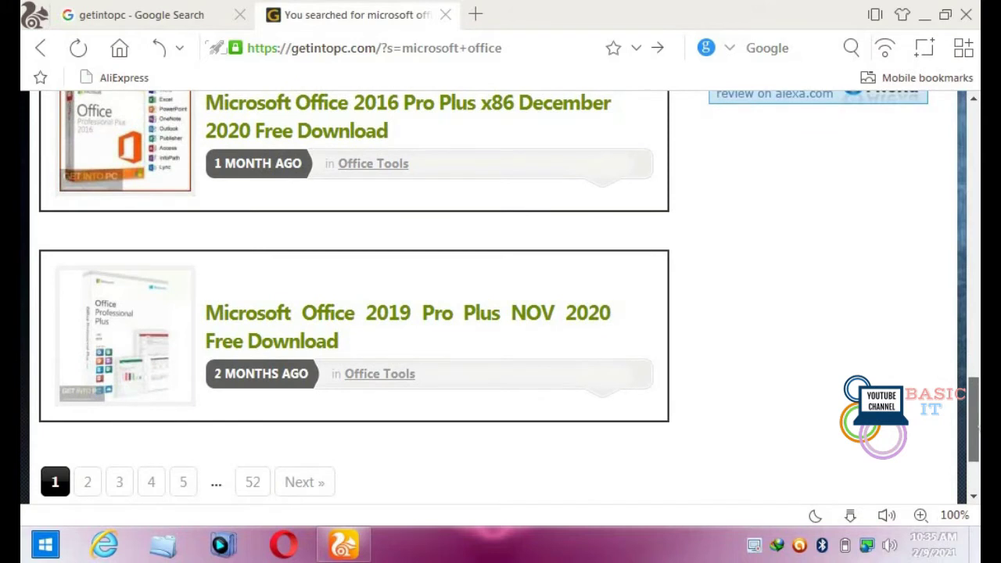
{"action": "scroll", "coordinate": [508, 297], "scroll_direction": "down", "scroll_amount": 1}
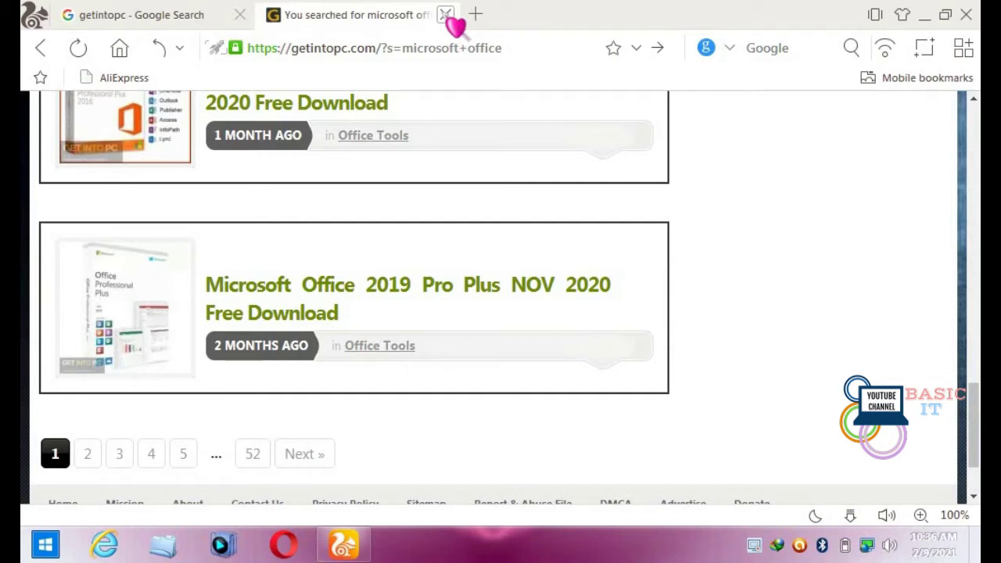
Close the browser, then expand Microsoft Office under All Programs in the Start menu
{"action": "left_click", "coordinate": [445, 15]}
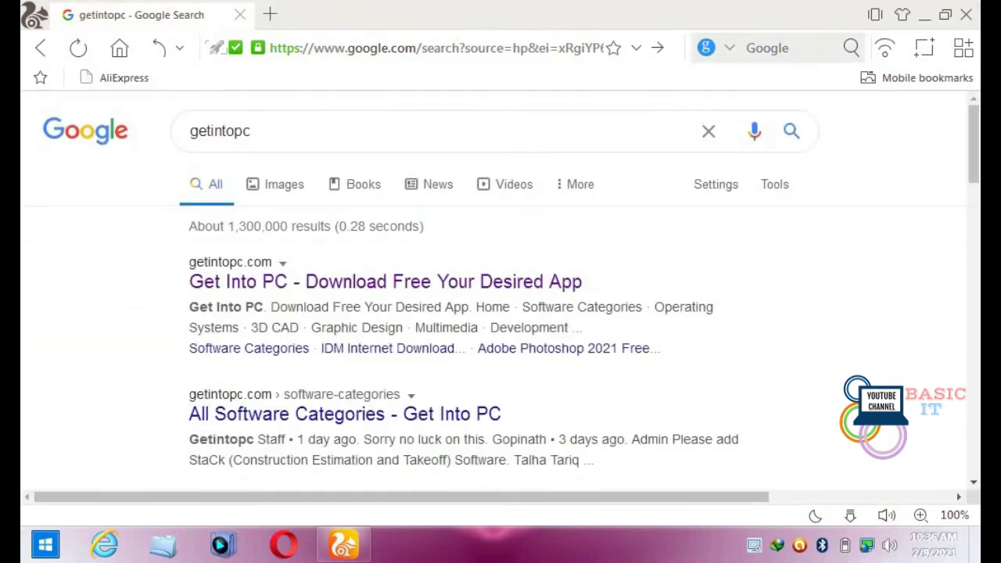
{"action": "left_click", "coordinate": [966, 14]}
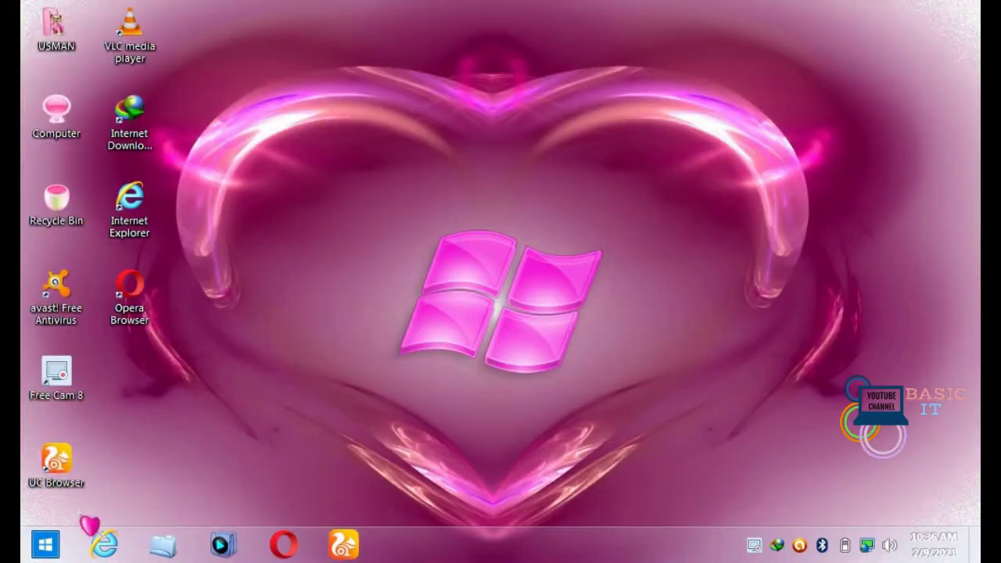
{"action": "left_click", "coordinate": [47, 546]}
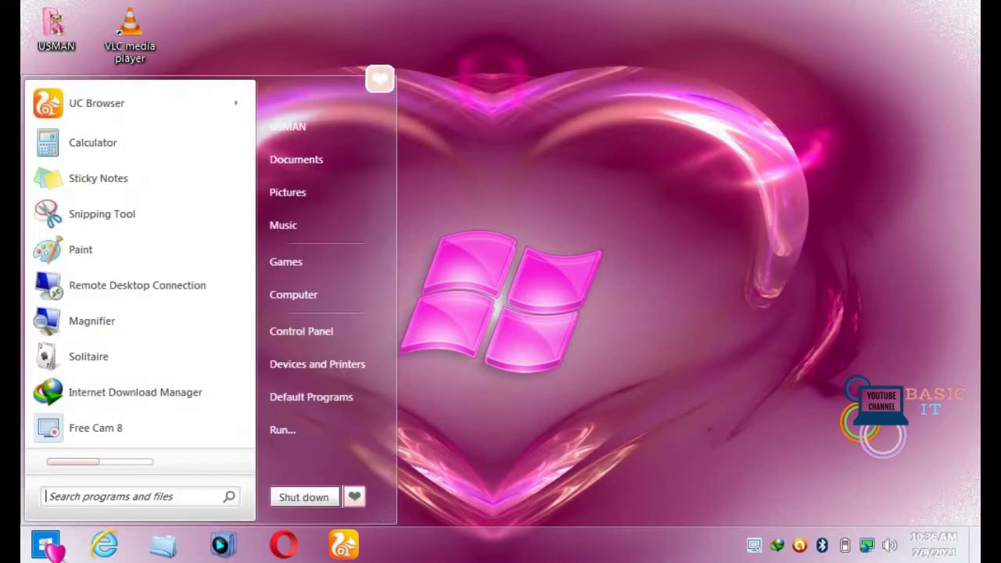
{"action": "left_click", "coordinate": [146, 469]}
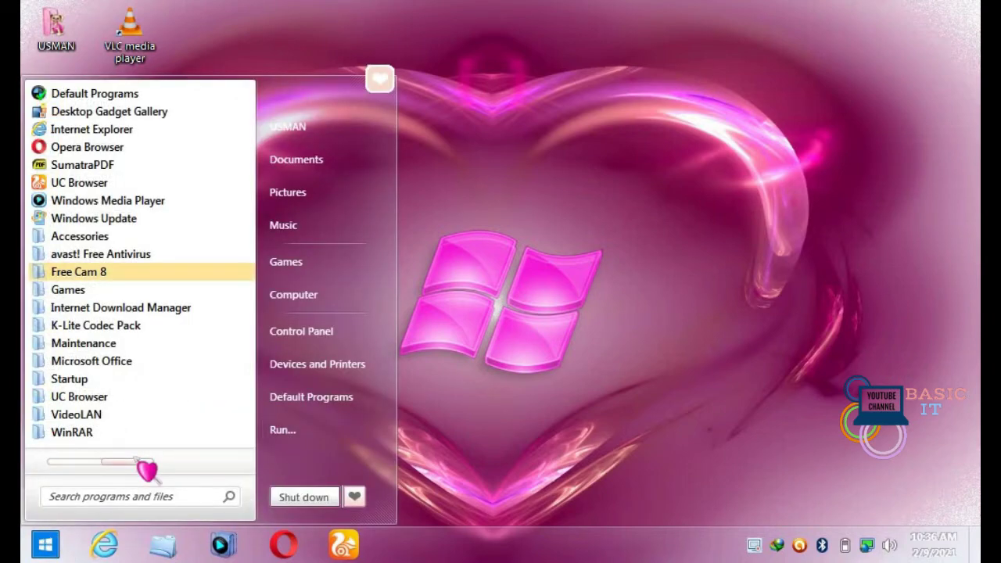
{"action": "left_click", "coordinate": [147, 469]}
{"action": "left_click", "coordinate": [147, 469]}
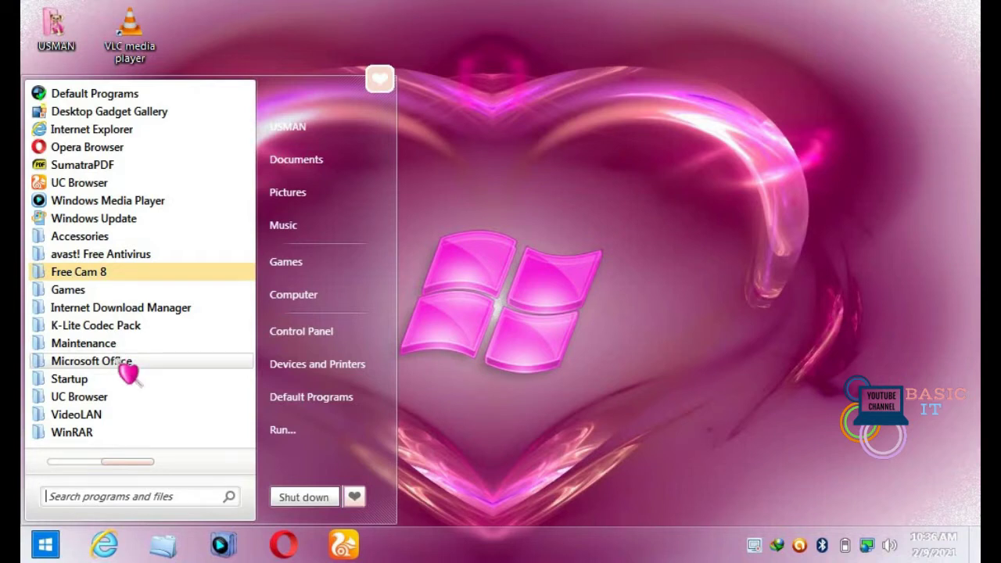
{"action": "left_click", "coordinate": [125, 364]}
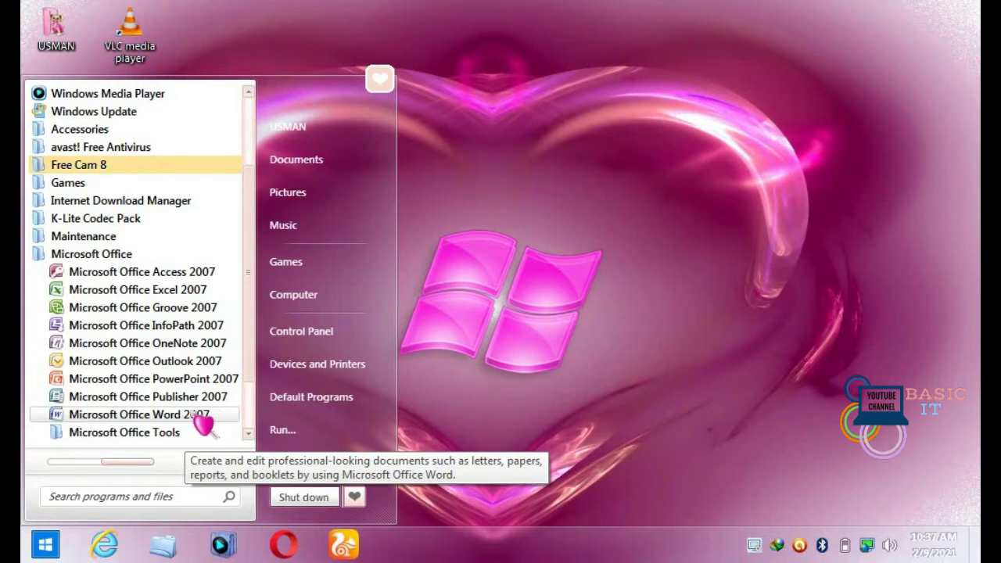
Launch Word 2007 and maximize its window with blank Document1
{"action": "left_click", "coordinate": [192, 413]}
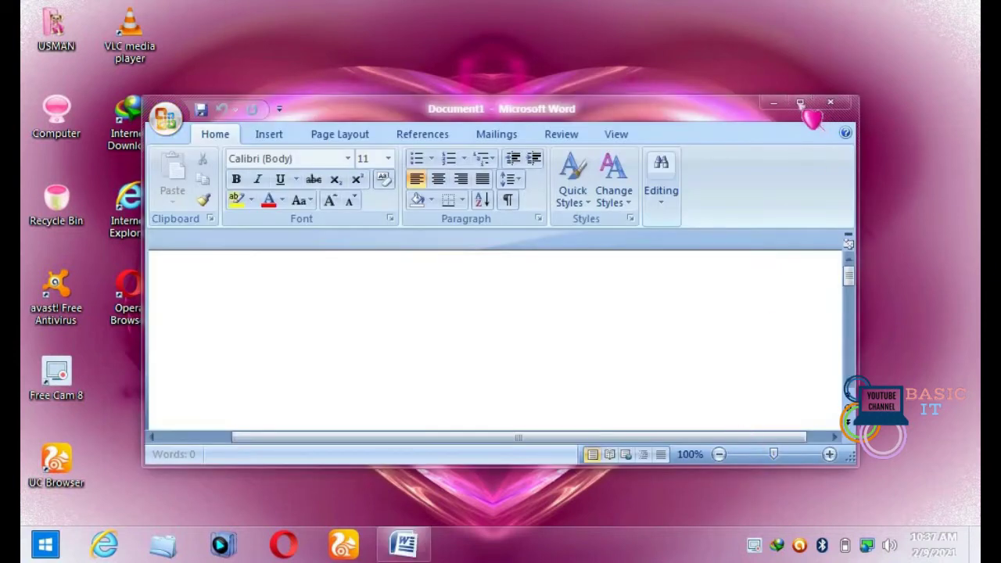
{"action": "left_click", "coordinate": [802, 105]}
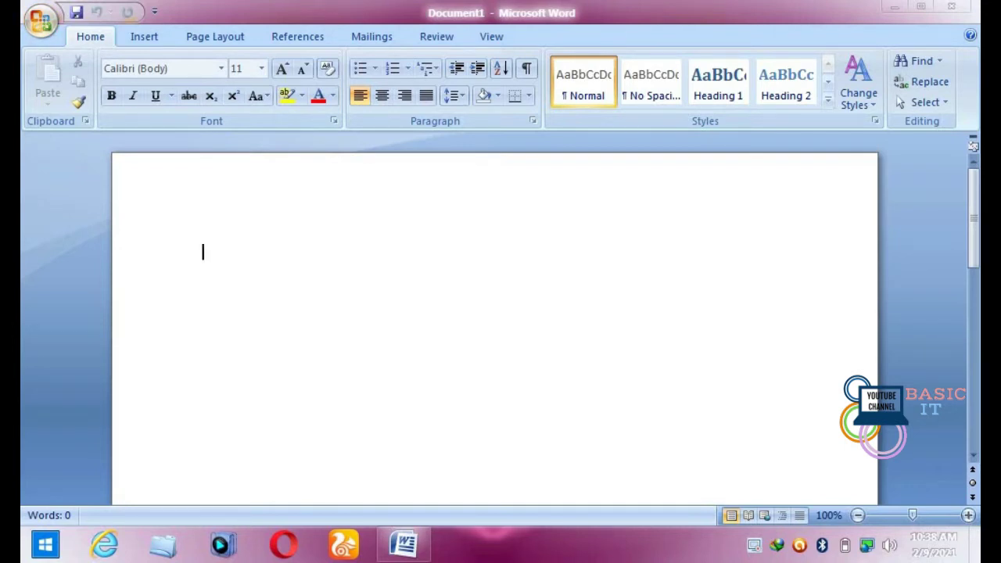
Type the person's name, then 'Basic It Youtube Channel' on the line below
{"action": "type", "text": "muhammad Usman"}
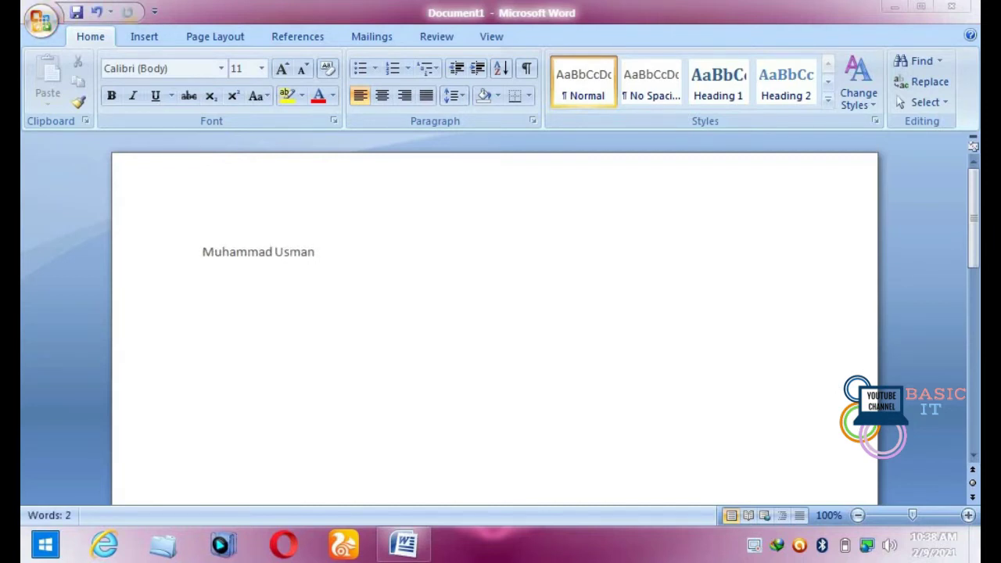
{"action": "key", "text": "Return"}
{"action": "type", "text": "youtube"}
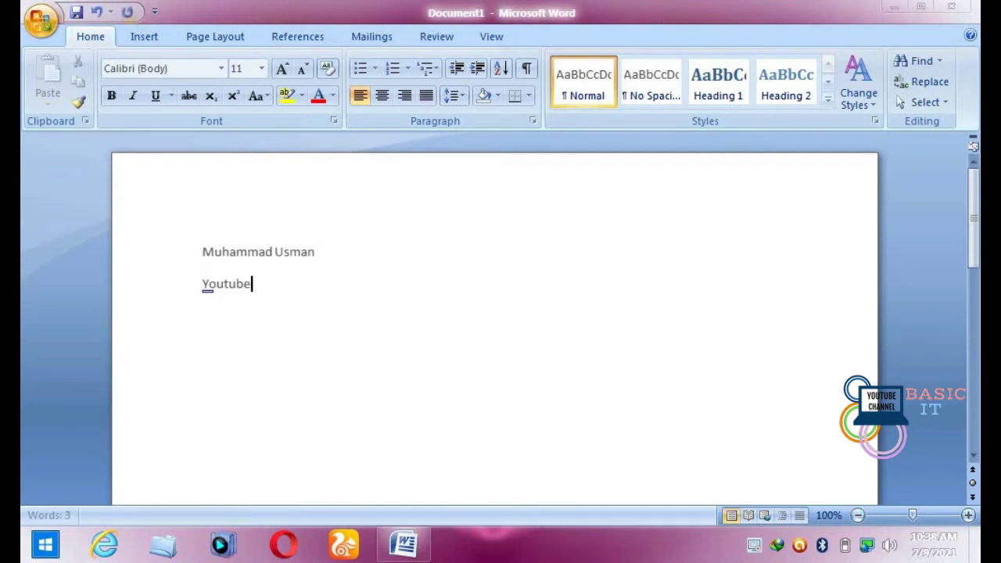
{"action": "left_click", "coordinate": [316, 252]}
{"action": "left_click", "coordinate": [203, 284]}
{"action": "type", "text": "Basic "}
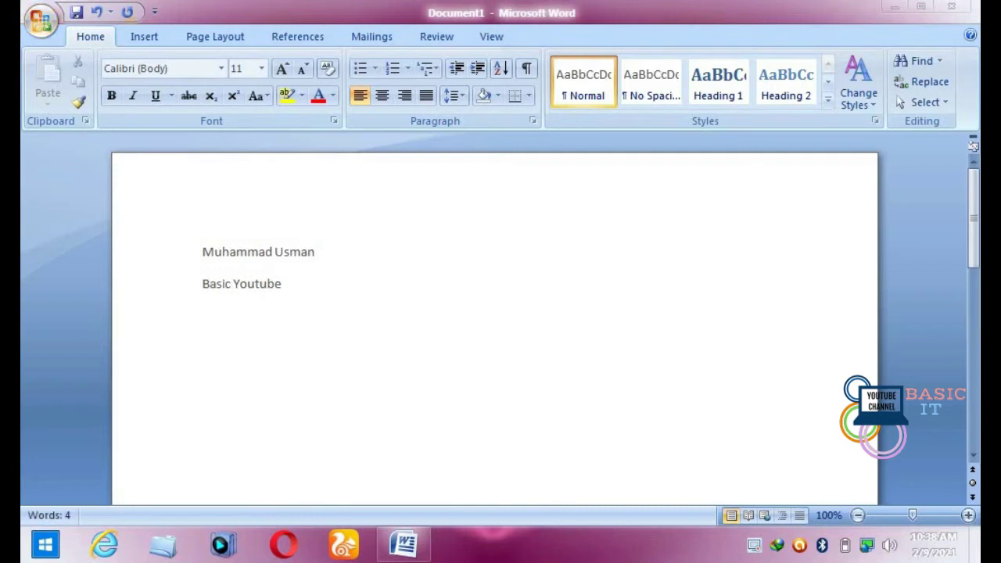
{"action": "type", "text": "It"}
{"action": "key", "text": "End"}
{"action": "type", "text": "Cha"}
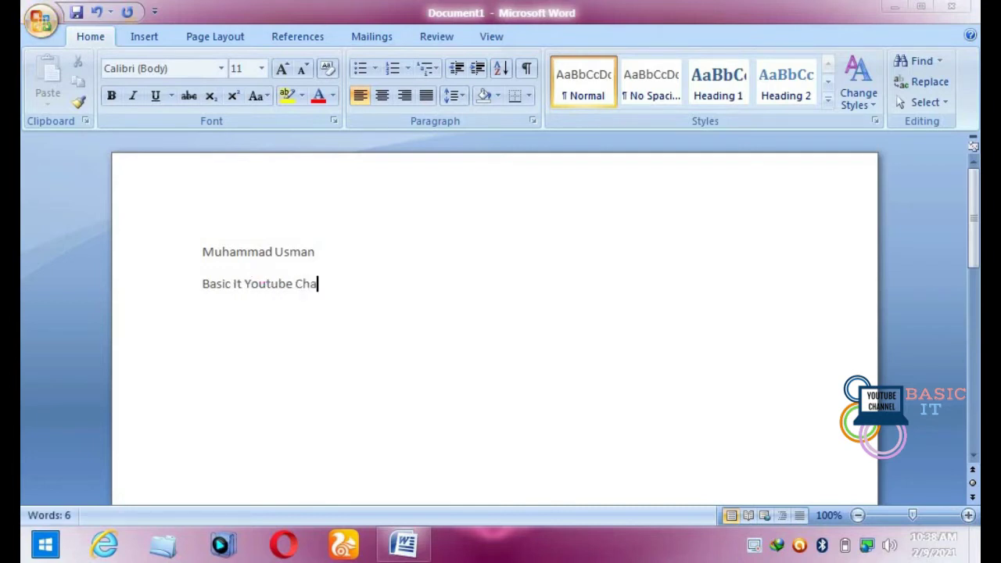
{"action": "type", "text": "nnel"}
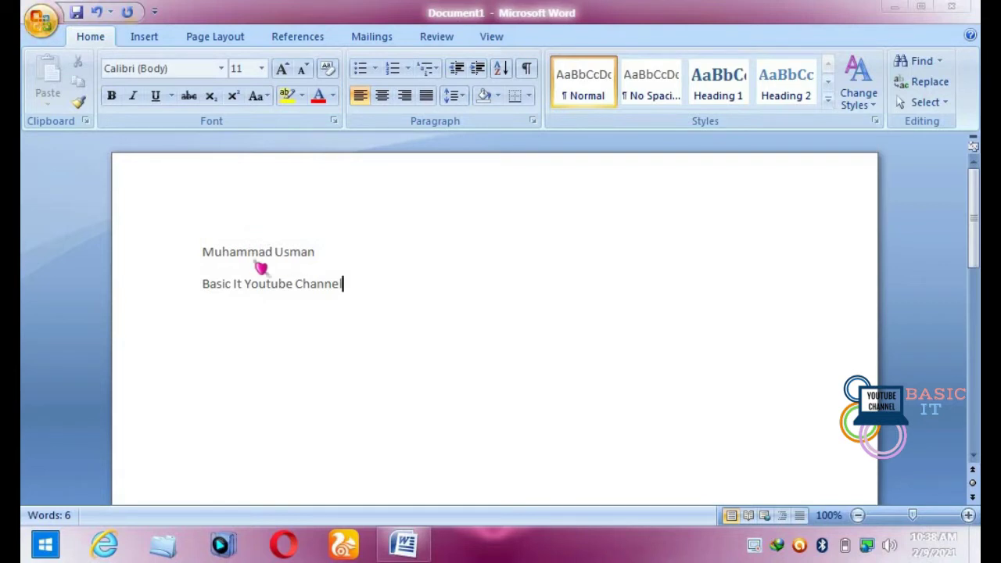
Select the entire name on the first line
{"action": "mouse_move", "coordinate": [207, 252]}
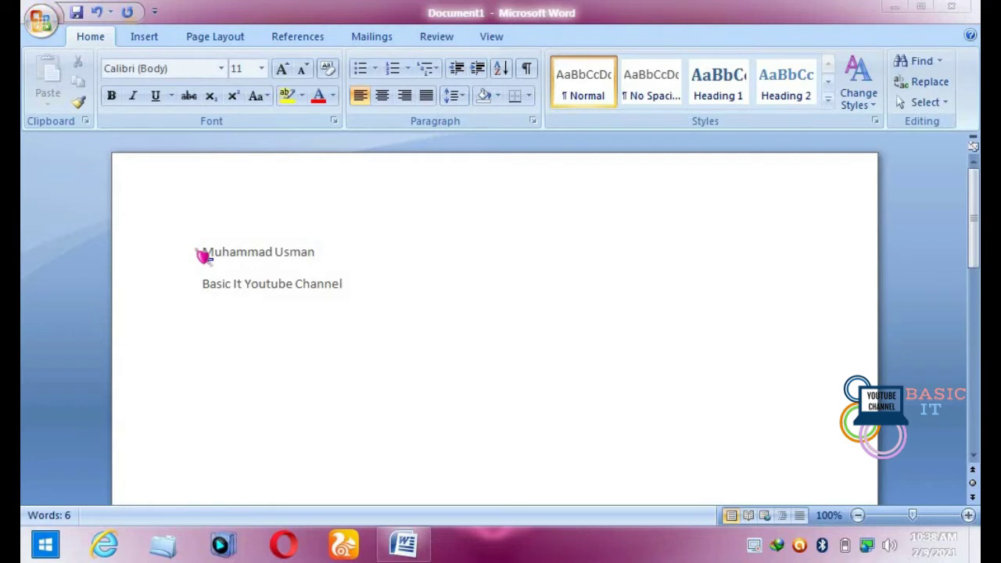
{"action": "left_click", "coordinate": [202, 252]}
{"action": "mouse_move", "coordinate": [202, 252]}
{"action": "left_mouse_down"}
{"action": "mouse_move", "coordinate": [313, 254]}
{"action": "mouse_move", "coordinate": [324, 266]}
{"action": "left_mouse_up"}
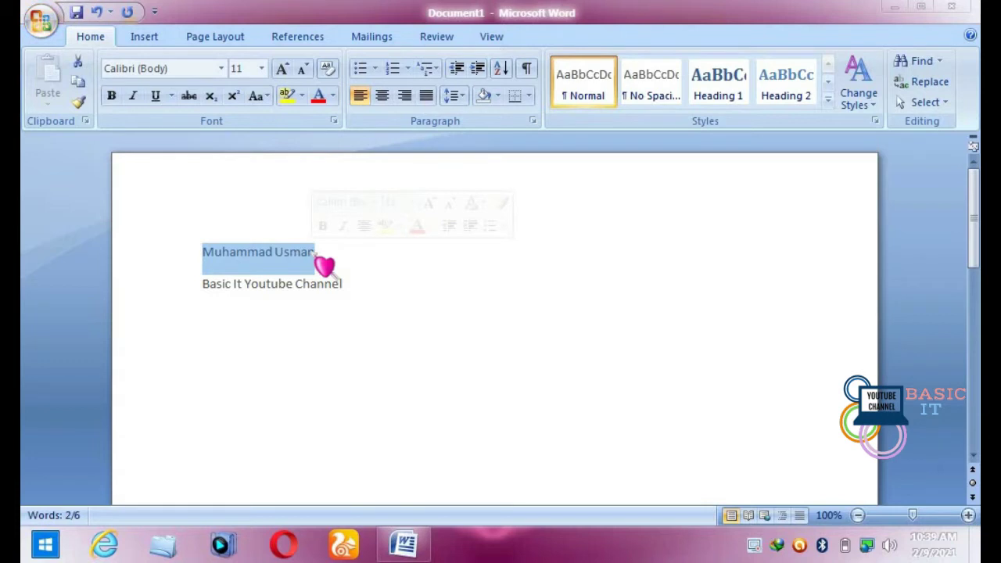
{"action": "left_click", "coordinate": [202, 252]}
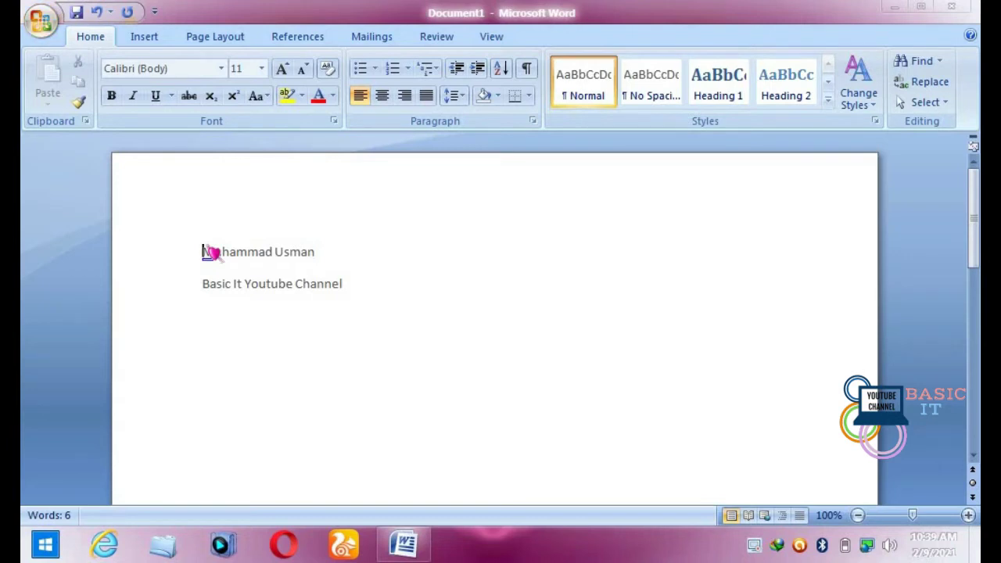
{"action": "left_click_drag", "start_coordinate": [203, 251], "coordinate": [245, 254]}
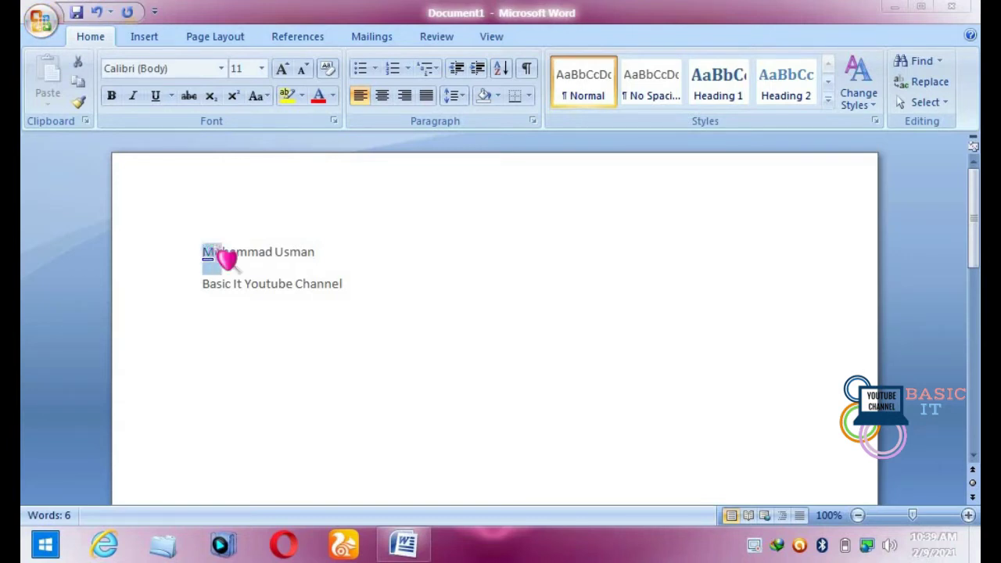
{"action": "key", "text": "shift+Right"}
{"action": "key", "text": "shift+Right"}
{"action": "key", "text": "shift+Right"}
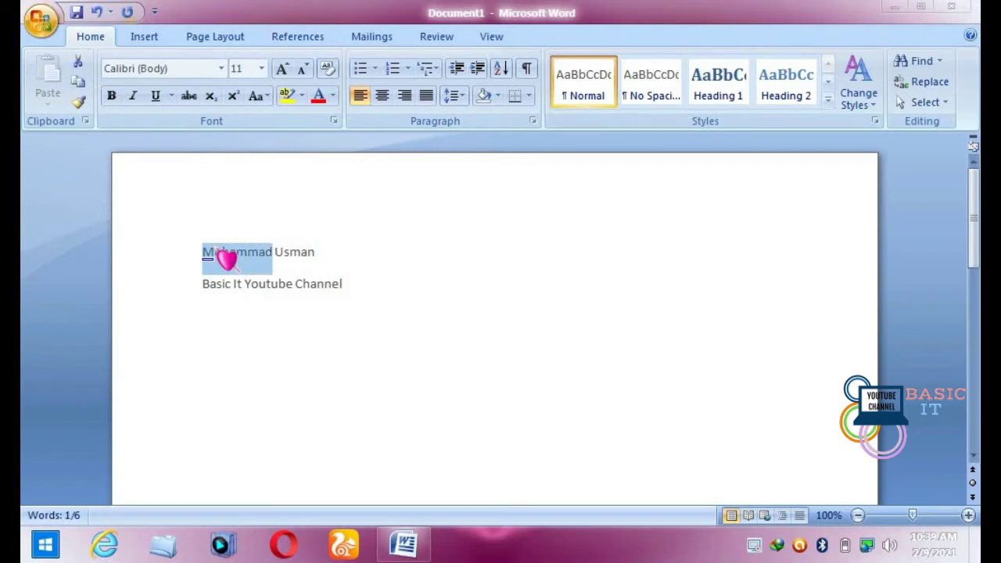
{"action": "key", "text": "shift+Right"}
{"action": "key", "text": "shift+Right"}
{"action": "key", "text": "shift+Right"}
{"action": "key", "text": "shift+Right"}
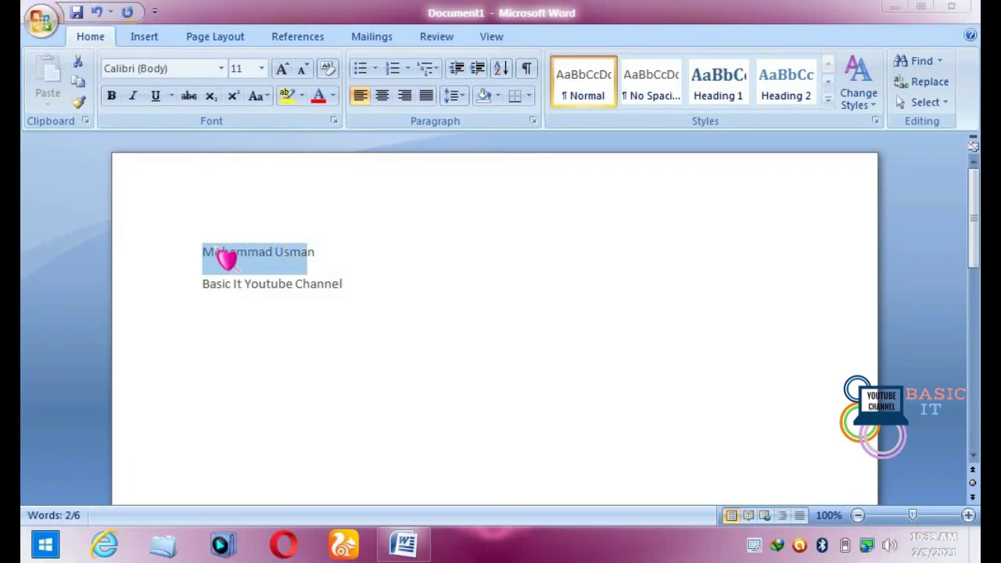
{"action": "key", "text": "shift+Right"}
{"action": "key", "text": "shift+Right"}
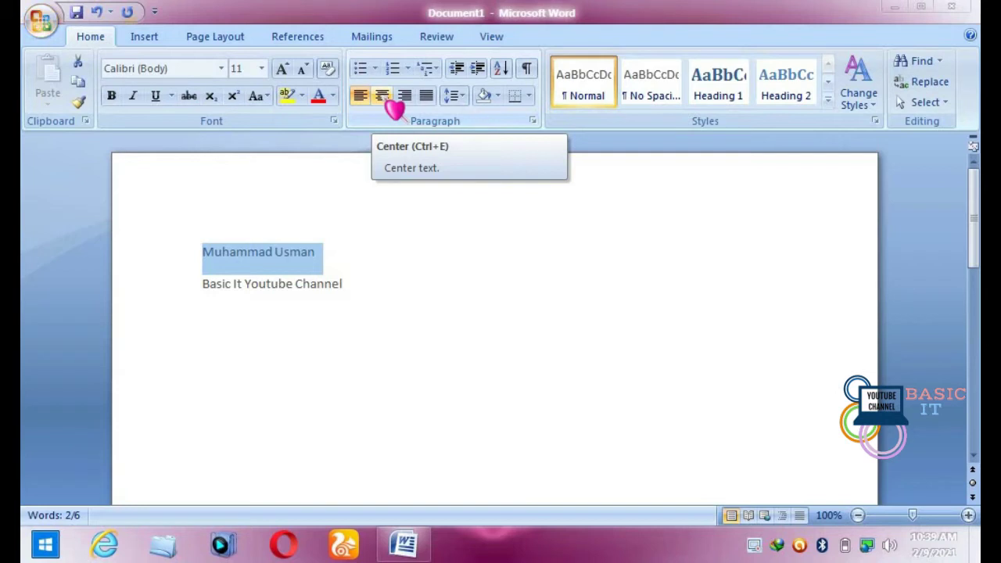
{"action": "left_click", "coordinate": [383, 97]}
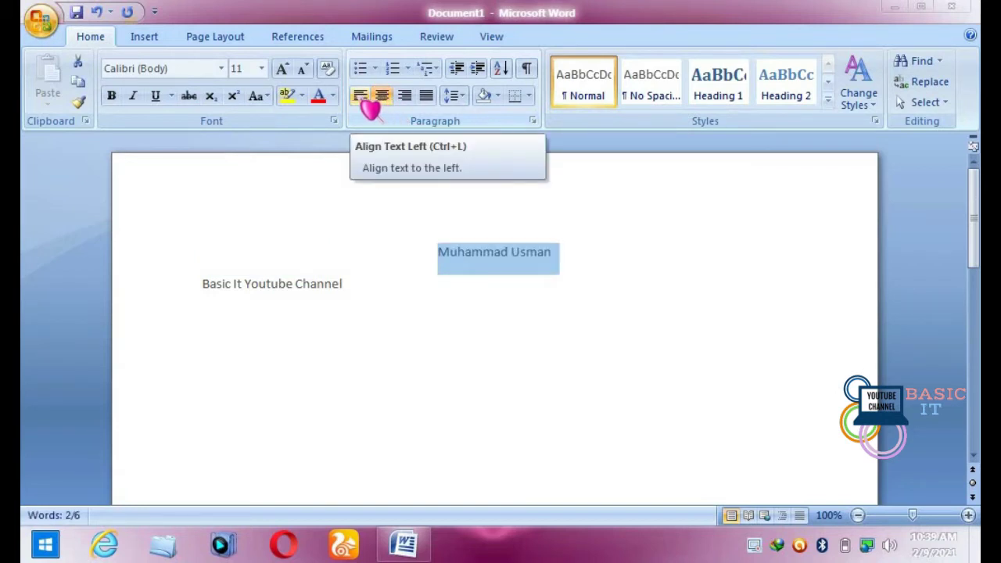
{"action": "left_click", "coordinate": [362, 97]}
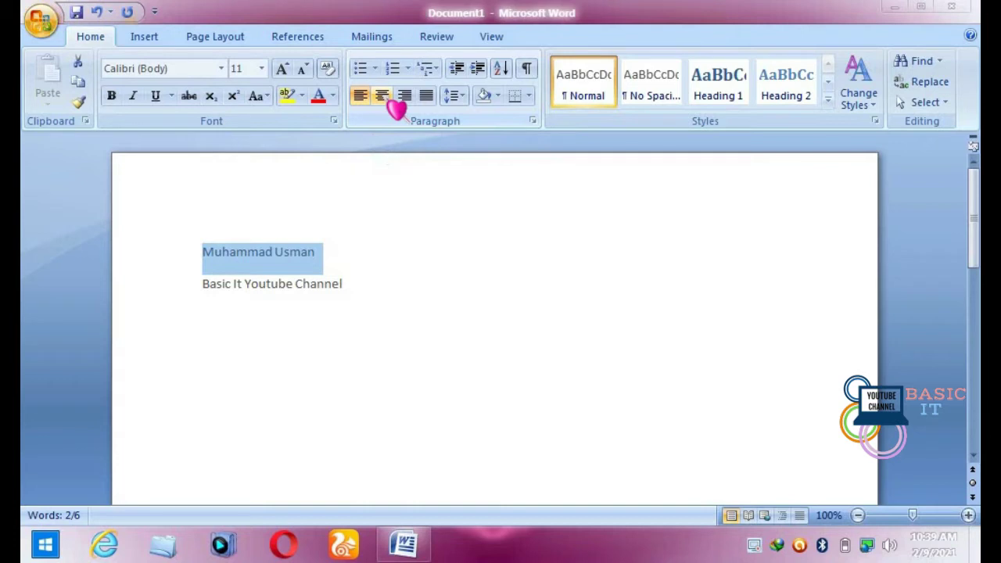
{"action": "left_click", "coordinate": [389, 102]}
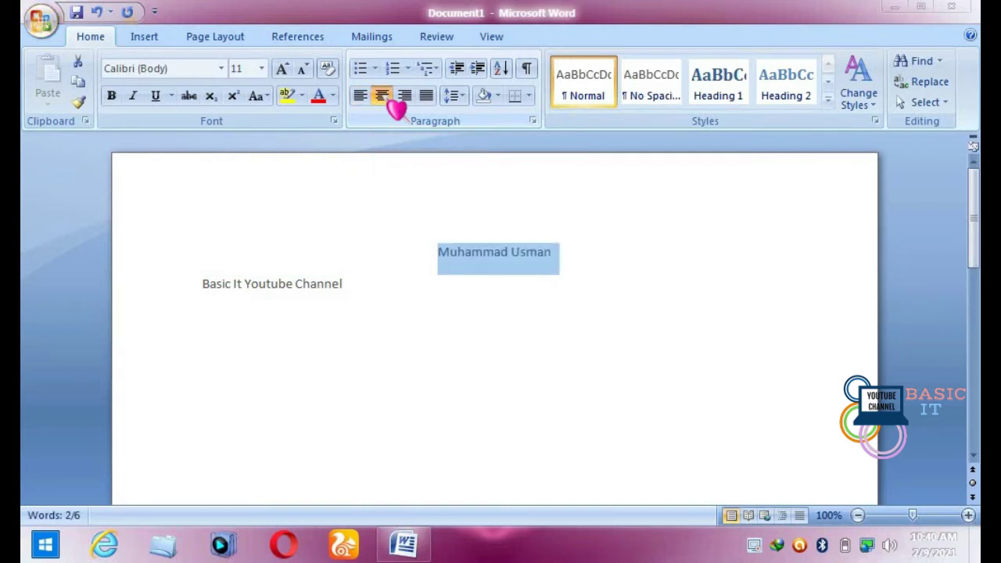
{"action": "key", "text": "ctrl+r"}
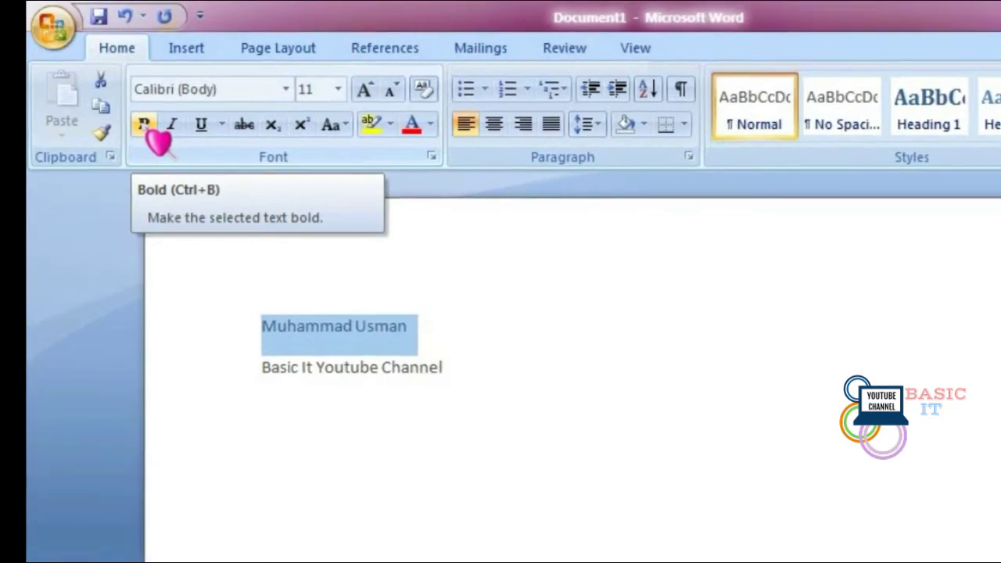
Make the name on the first line bold
{"action": "left_click", "coordinate": [148, 127]}
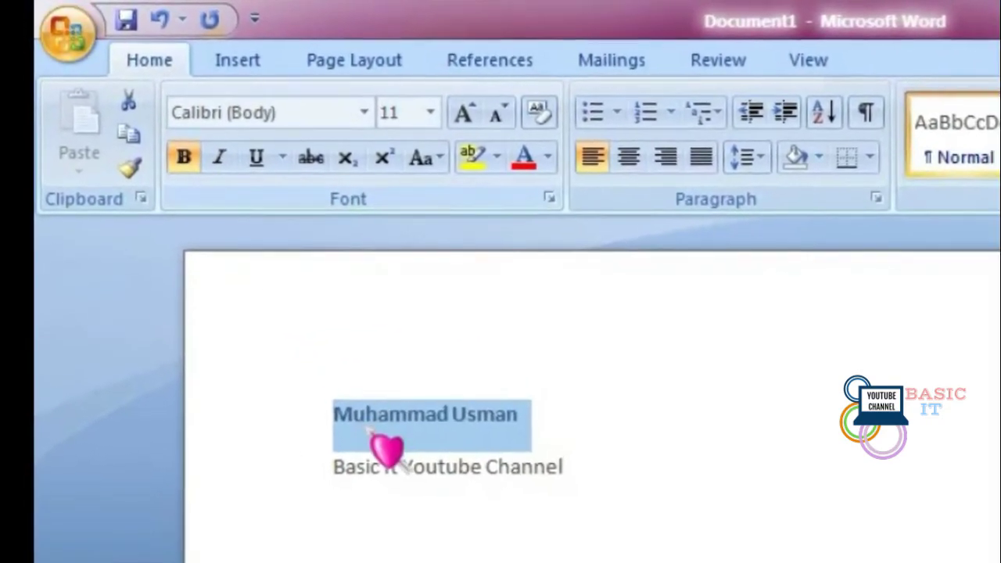
{"action": "left_click", "coordinate": [378, 454]}
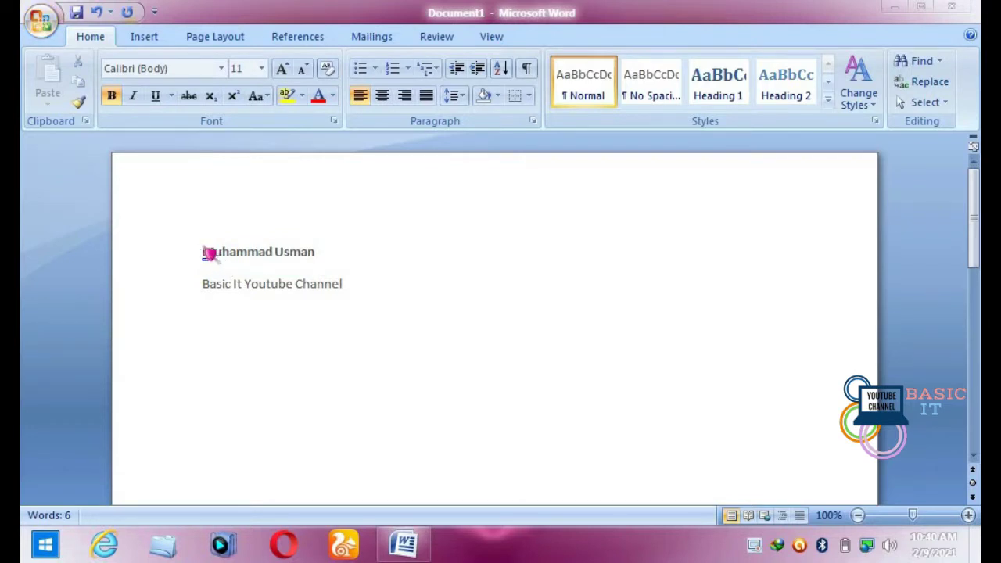
{"action": "triple_click", "coordinate": [205, 255]}
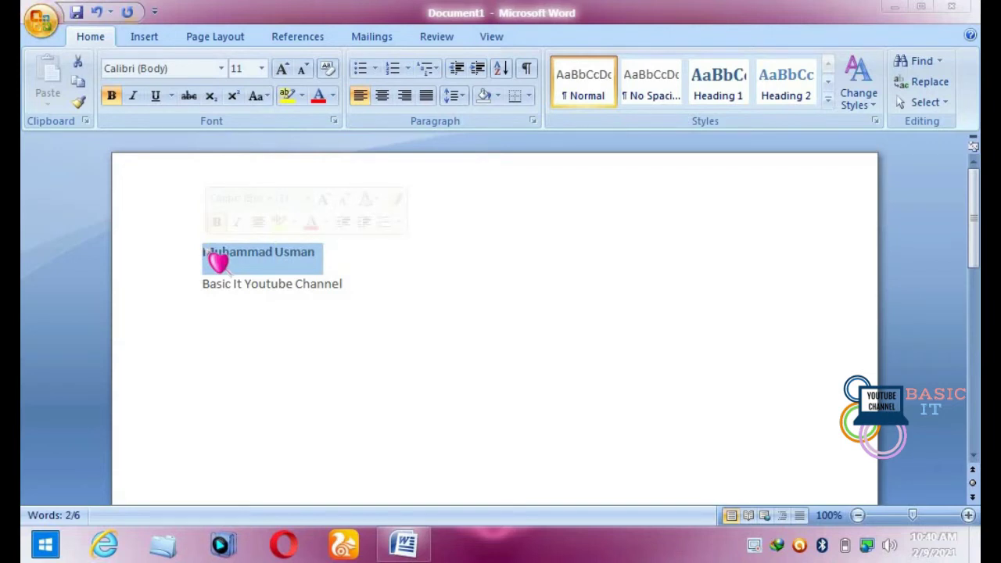
{"action": "key", "text": "ctrl+b"}
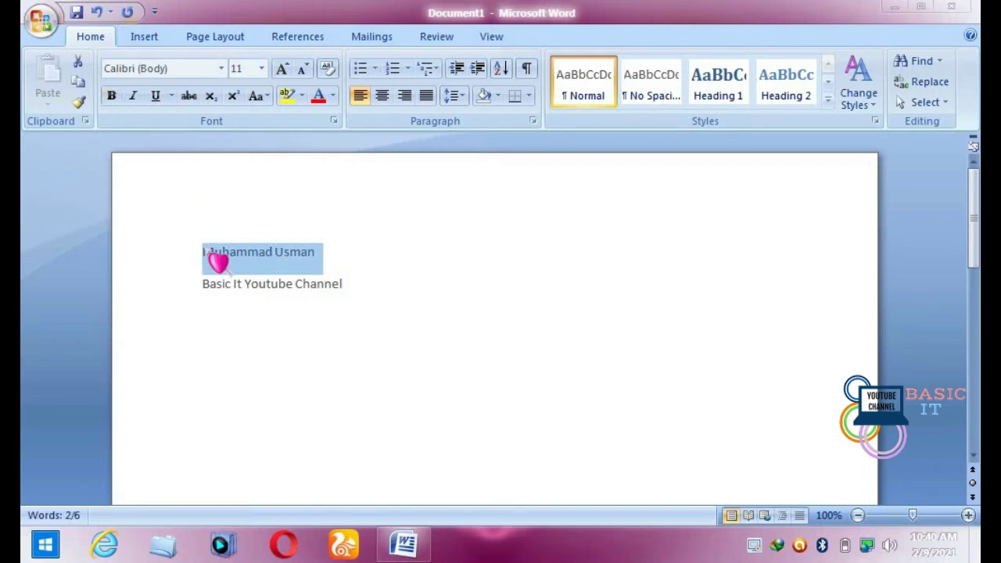
{"action": "key", "text": "ctrl+b"}
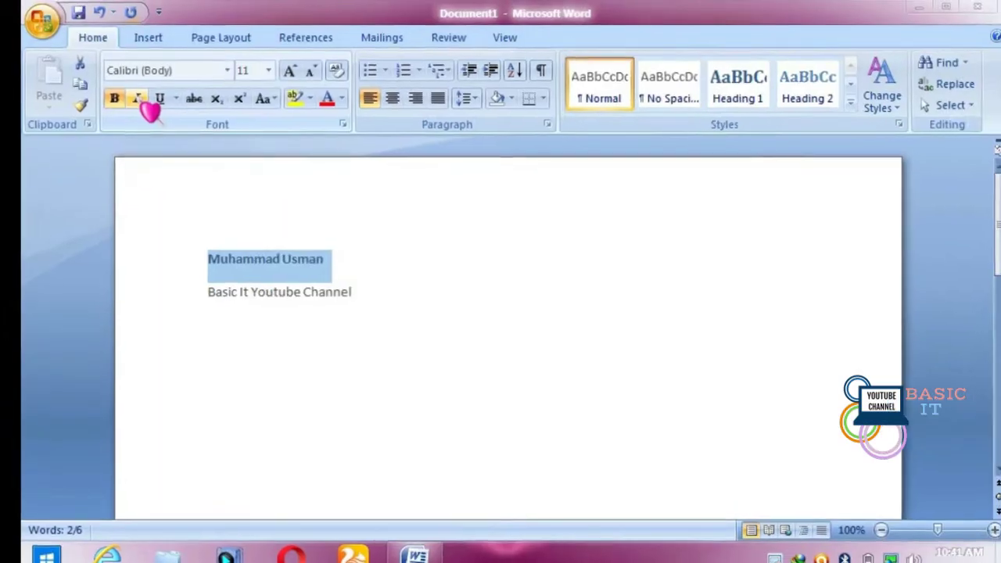
Center the name line, leaving it without italics or underline
{"action": "left_click", "coordinate": [134, 95]}
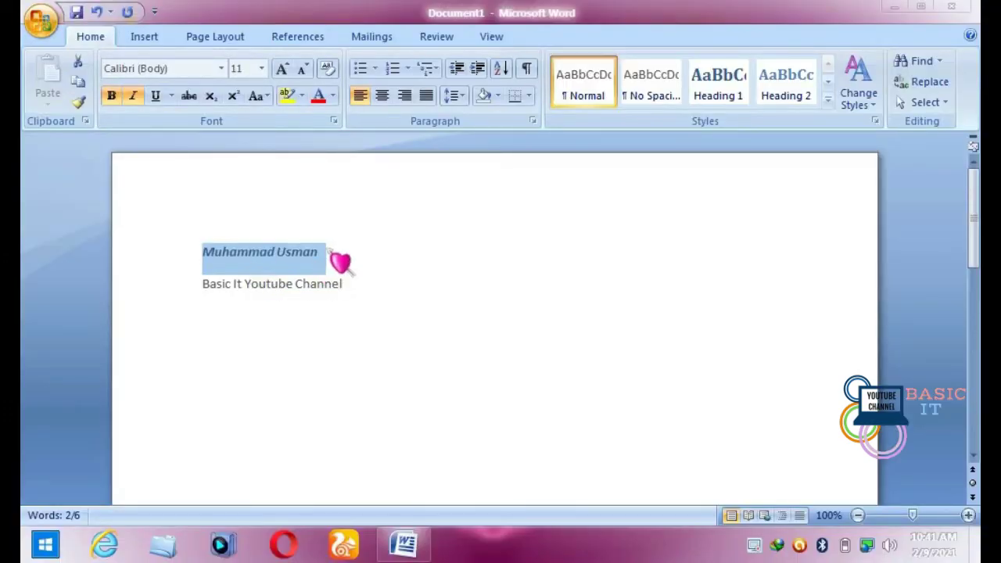
{"action": "left_click", "coordinate": [322, 252]}
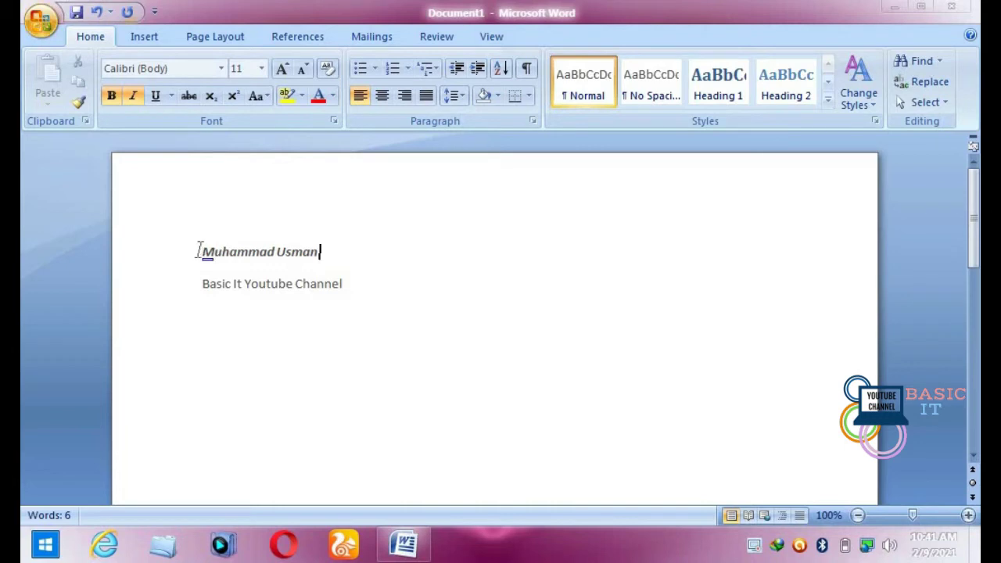
{"action": "left_click_drag", "start_coordinate": [239, 243], "coordinate": [317, 233]}
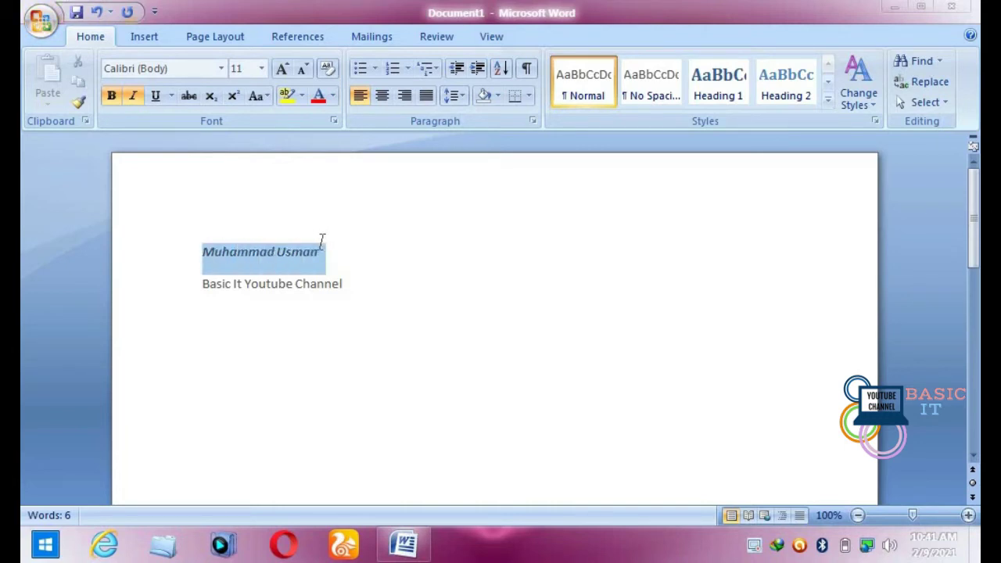
{"action": "left_click", "coordinate": [382, 96]}
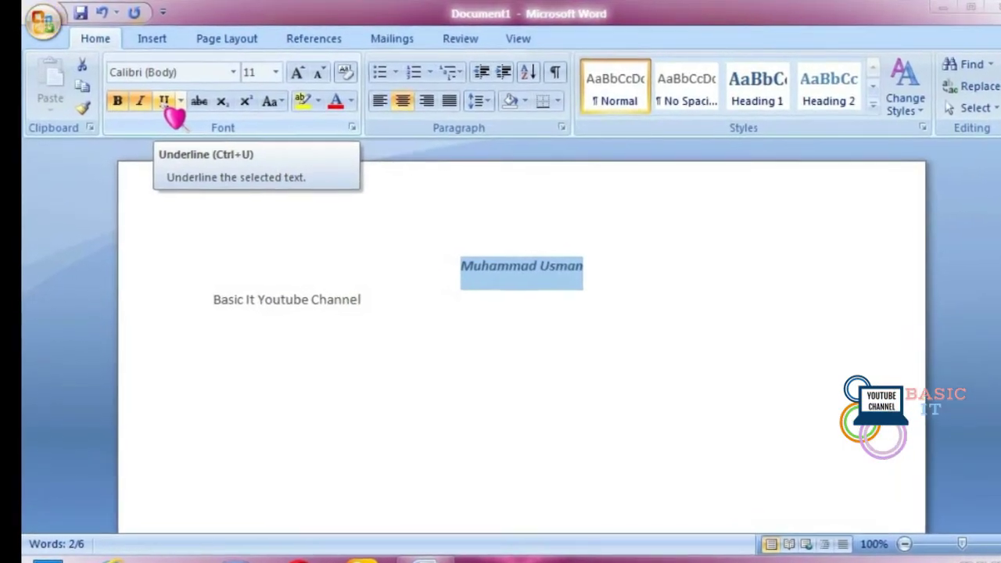
{"action": "left_click", "coordinate": [167, 104]}
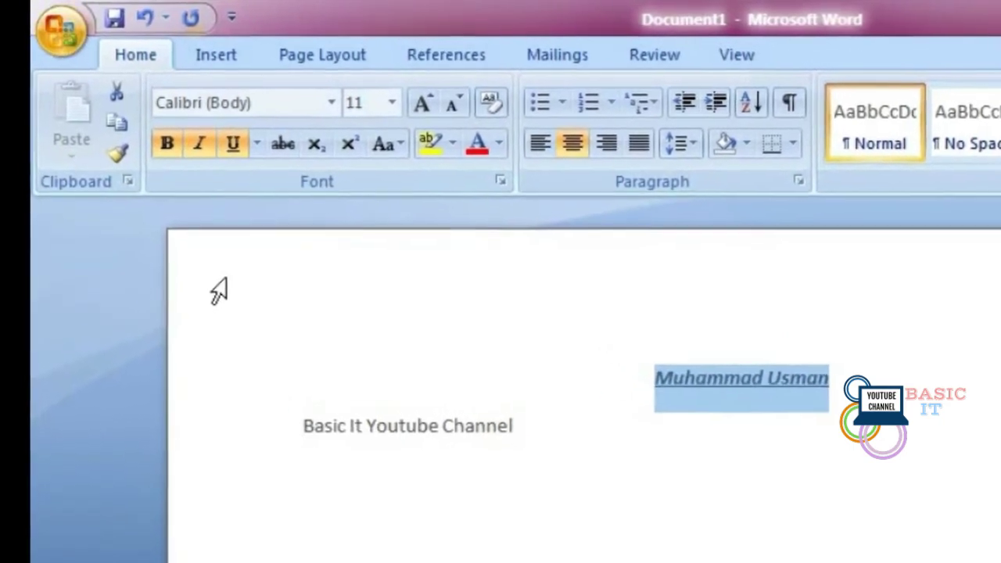
{"action": "key", "text": "ctrl+u"}
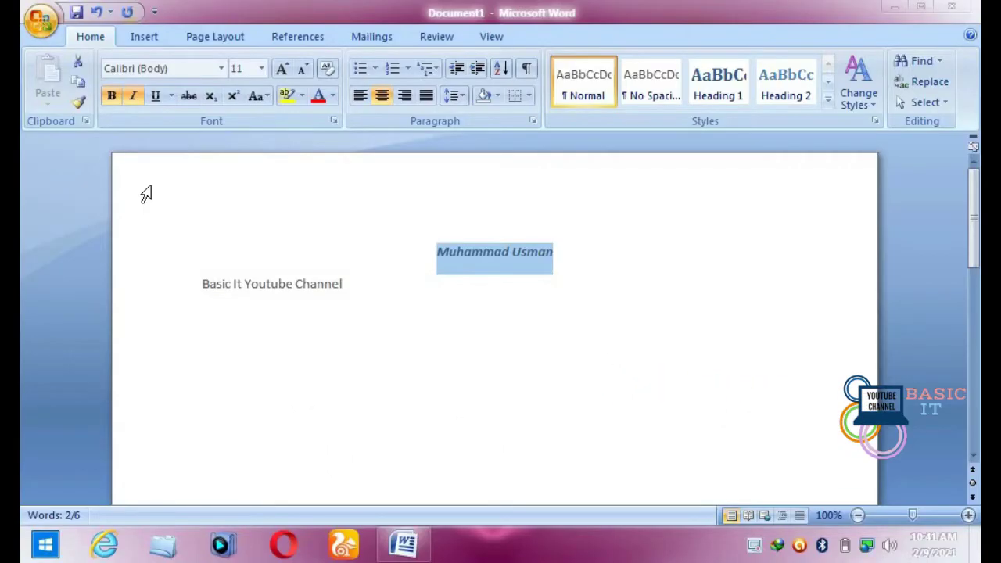
{"action": "key", "text": "ctrl+i"}
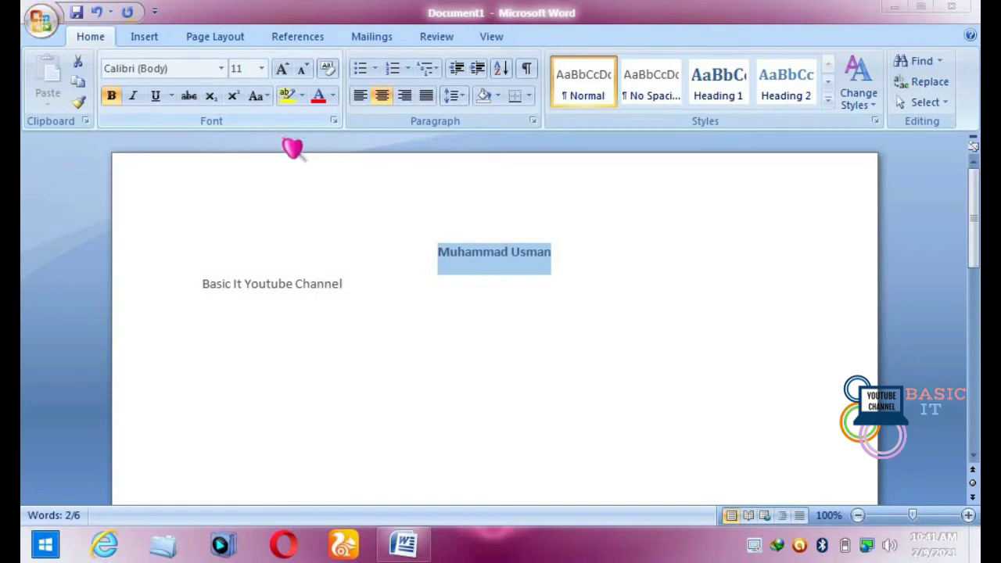
{"action": "mouse_move", "coordinate": [282, 143]}
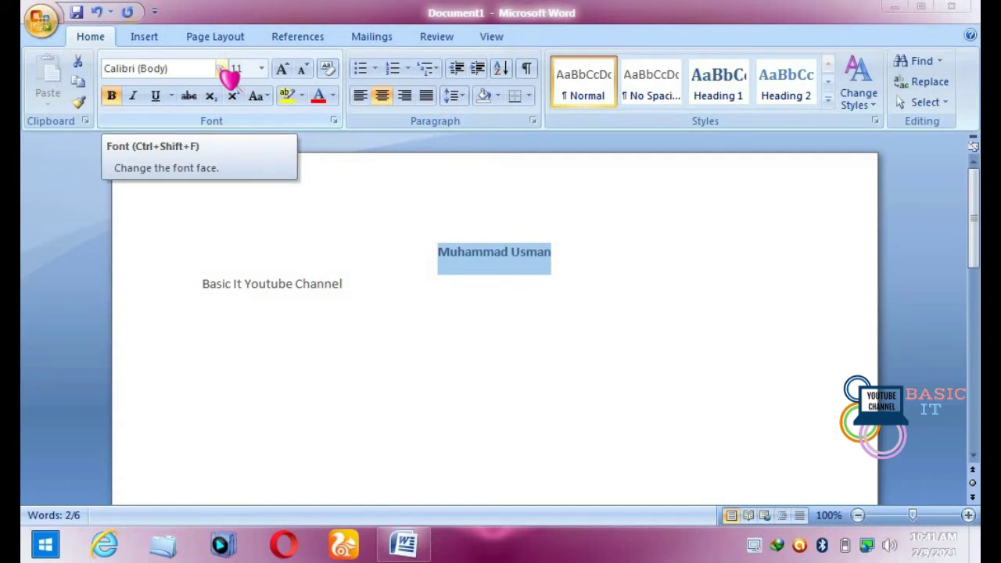
Apply Arial to the name, then try Times New Roman instead
{"action": "left_click", "coordinate": [221, 68]}
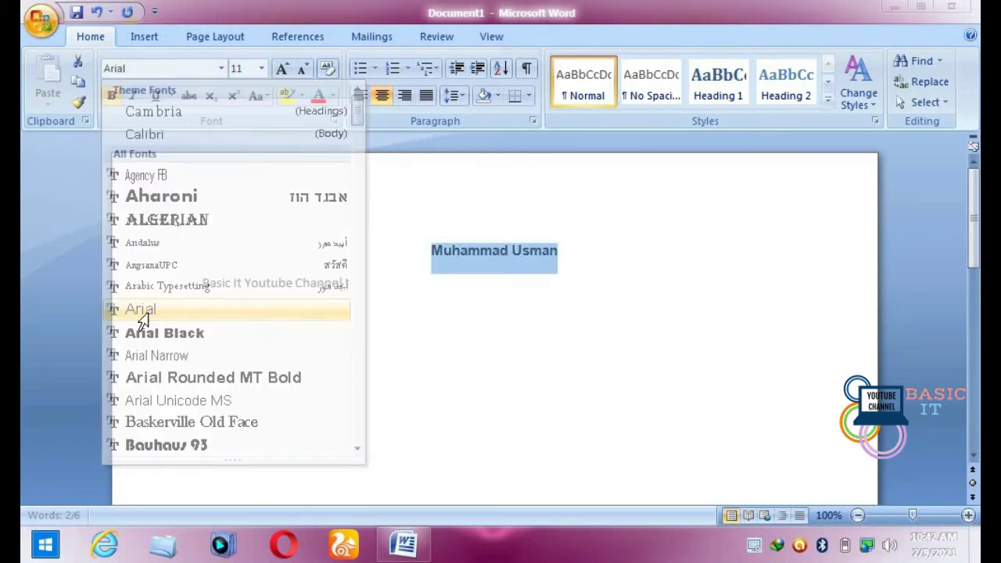
{"action": "left_click", "coordinate": [140, 313]}
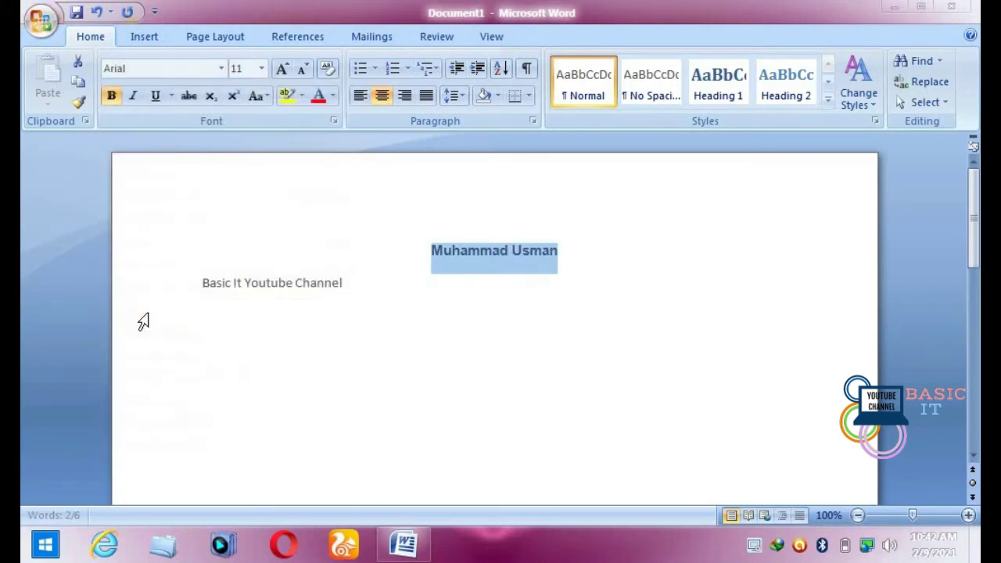
{"action": "left_click", "coordinate": [222, 70]}
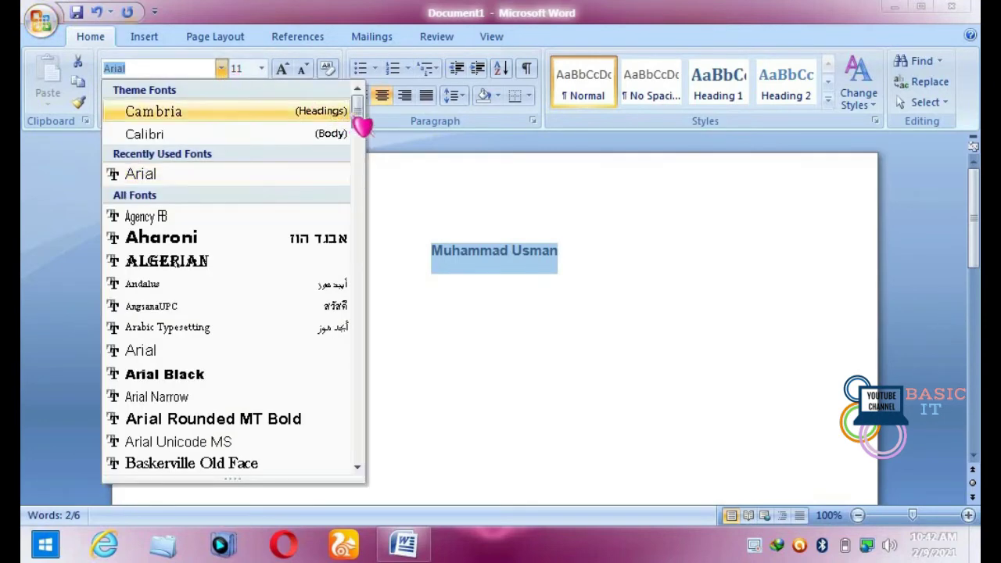
{"action": "scroll", "coordinate": [361, 129], "scroll_direction": "down", "scroll_amount": 2}
{"action": "scroll", "coordinate": [363, 183], "scroll_direction": "down", "scroll_amount": 3}
{"action": "scroll", "coordinate": [364, 234], "scroll_direction": "down", "scroll_amount": 8}
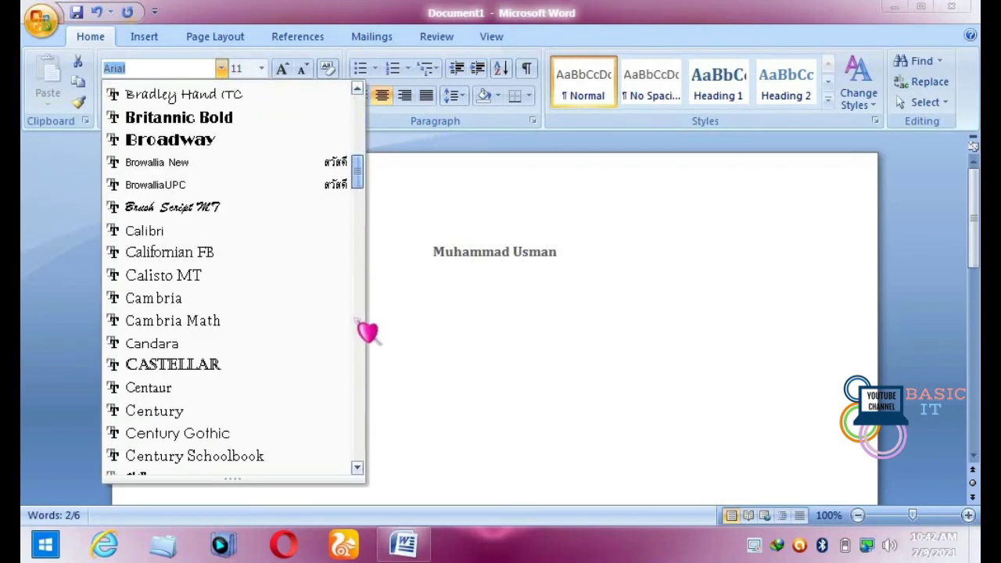
{"action": "scroll", "coordinate": [366, 344], "scroll_direction": "down", "scroll_amount": 8}
{"action": "scroll", "coordinate": [364, 356], "scroll_direction": "down", "scroll_amount": 8}
{"action": "scroll", "coordinate": [365, 357], "scroll_direction": "down", "scroll_amount": 4}
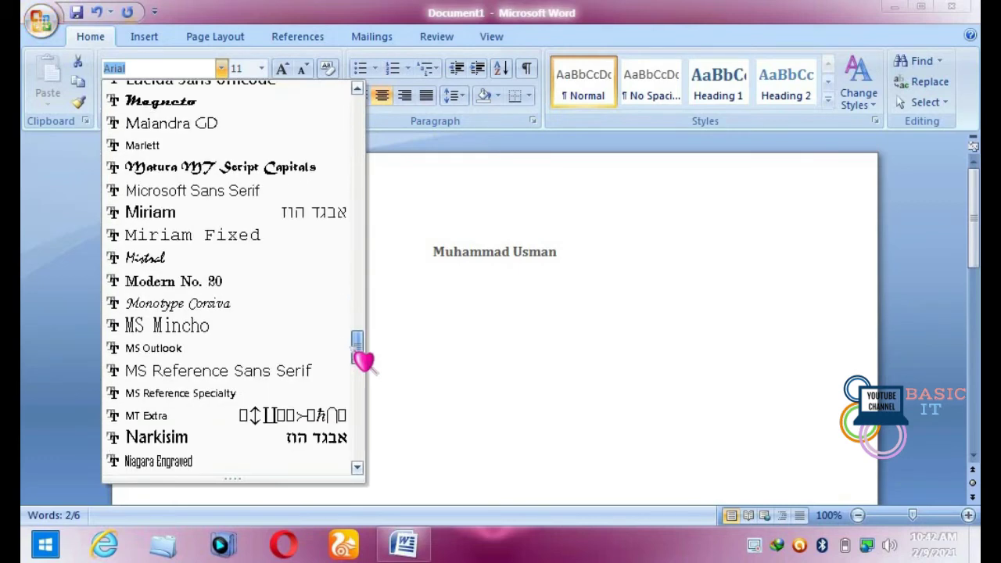
{"action": "left_click_drag", "start_coordinate": [361, 360], "coordinate": [353, 438]}
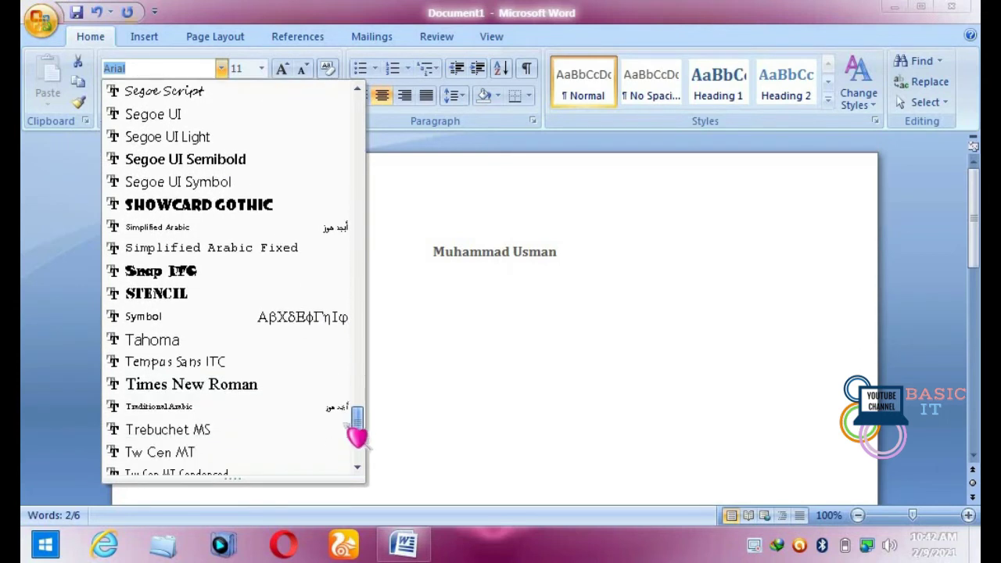
{"action": "left_click", "coordinate": [278, 385]}
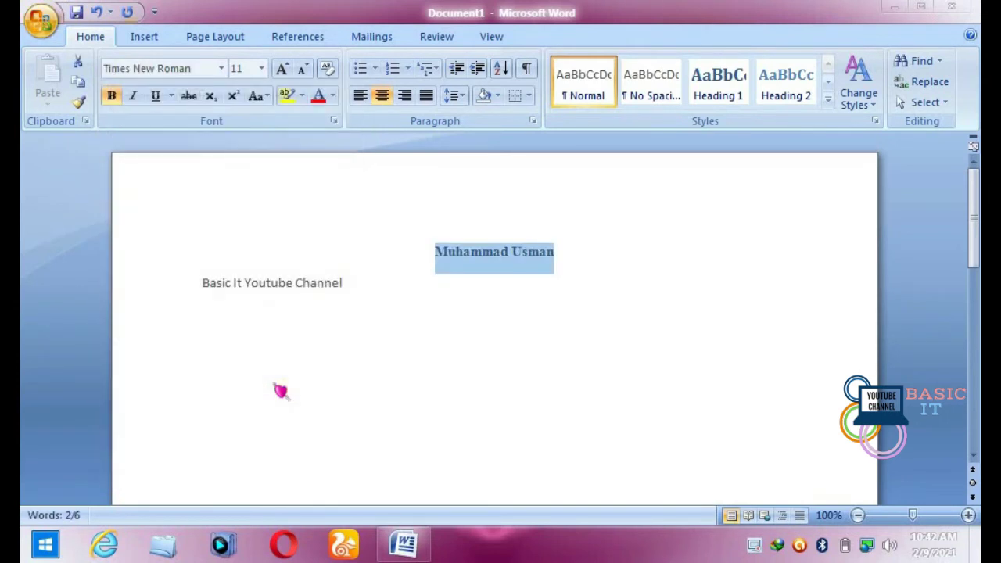
Switch the name back to Arial 11
{"action": "left_click", "coordinate": [224, 69]}
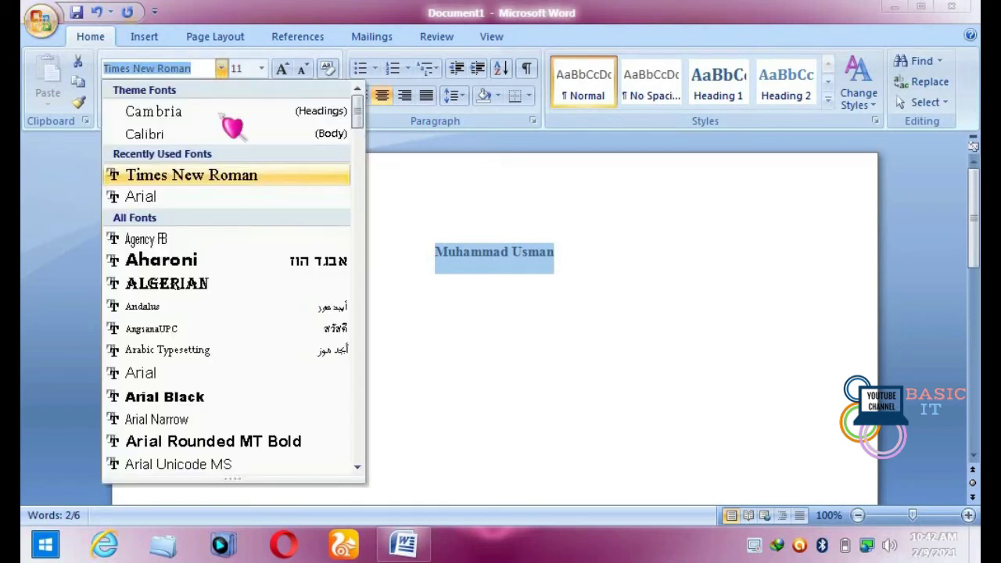
{"action": "left_click", "coordinate": [209, 200]}
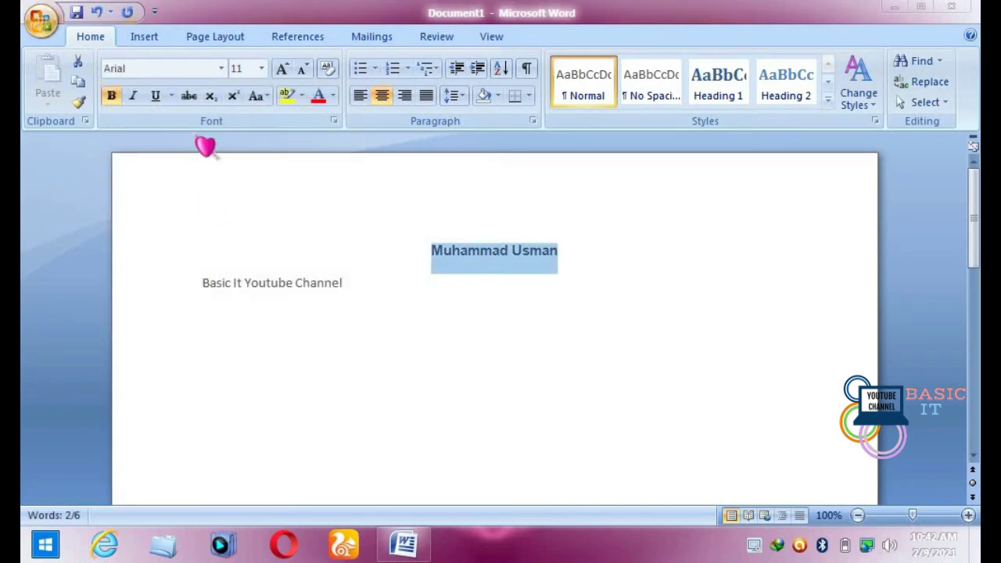
{"action": "left_click", "coordinate": [222, 70]}
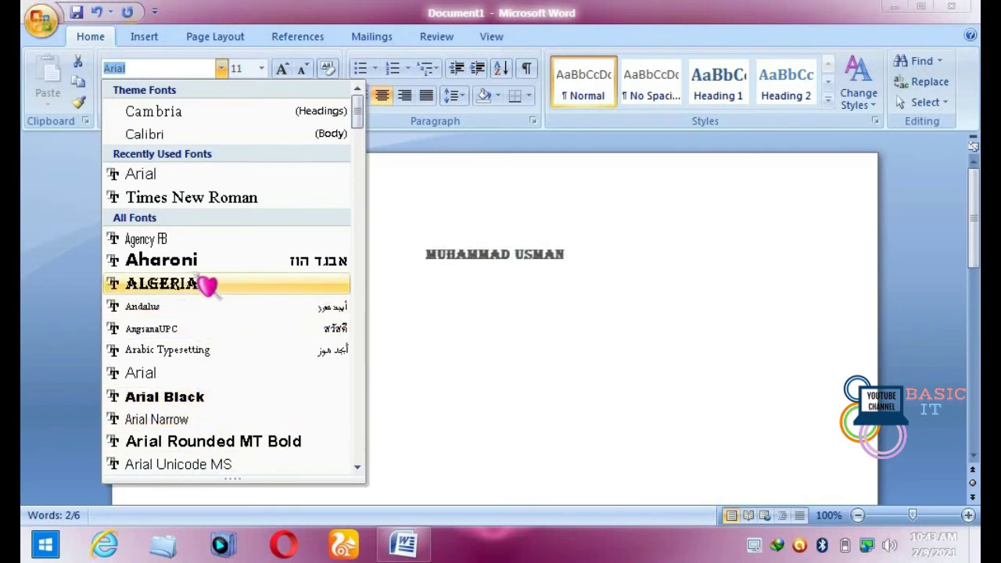
{"action": "left_click", "coordinate": [224, 180]}
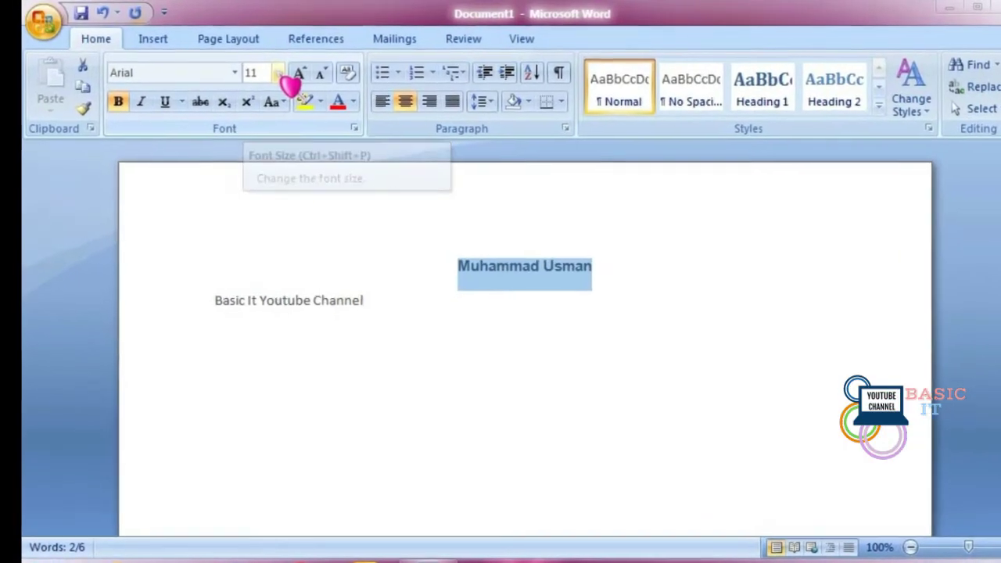
Size the name 12 pt, then format the 'Basic It Youtube Channel' line in Times New Roman 12
{"action": "left_click", "coordinate": [263, 69]}
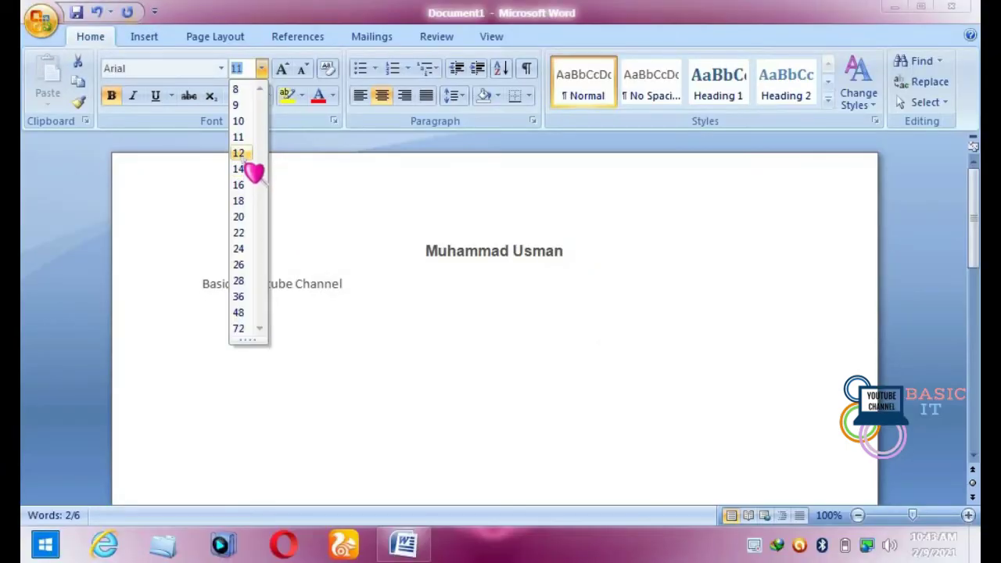
{"action": "left_click", "coordinate": [242, 157]}
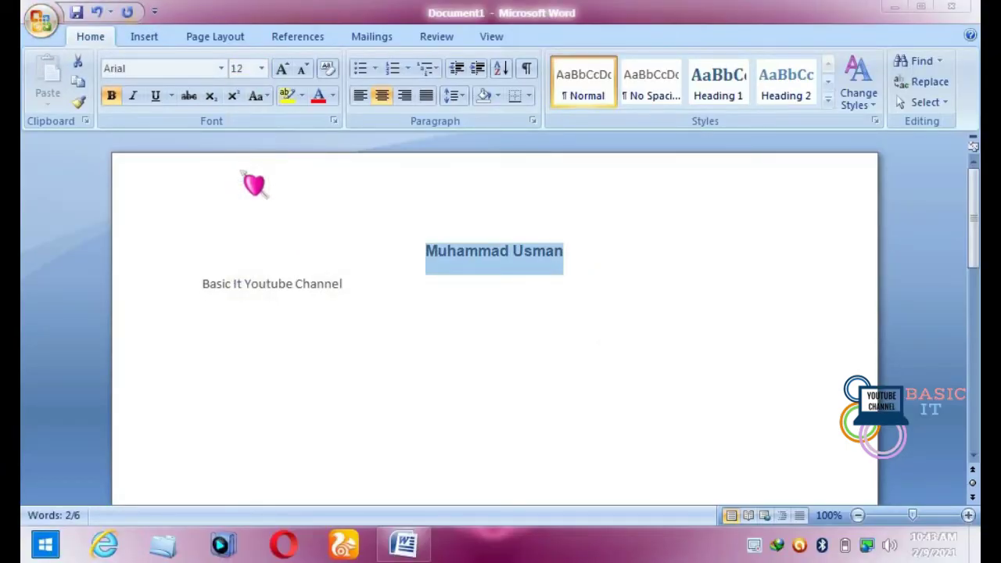
{"action": "left_click_drag", "start_coordinate": [203, 286], "coordinate": [347, 310]}
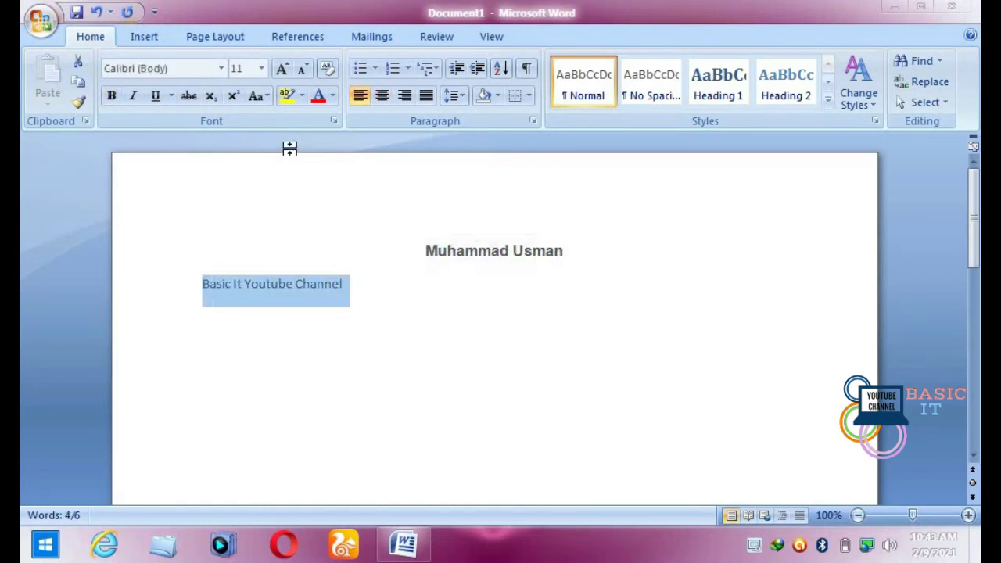
{"action": "left_click", "coordinate": [222, 68]}
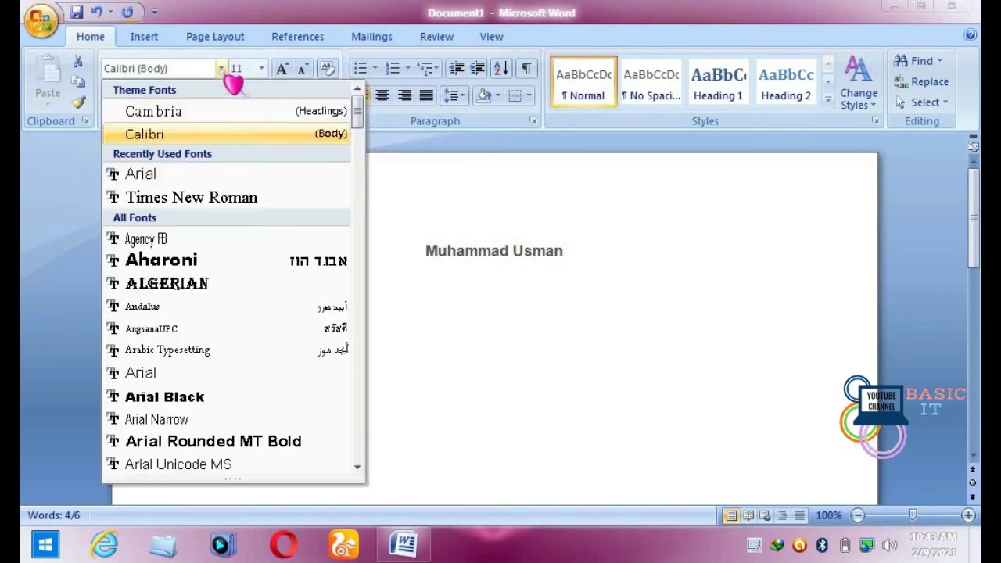
{"action": "left_click", "coordinate": [200, 203]}
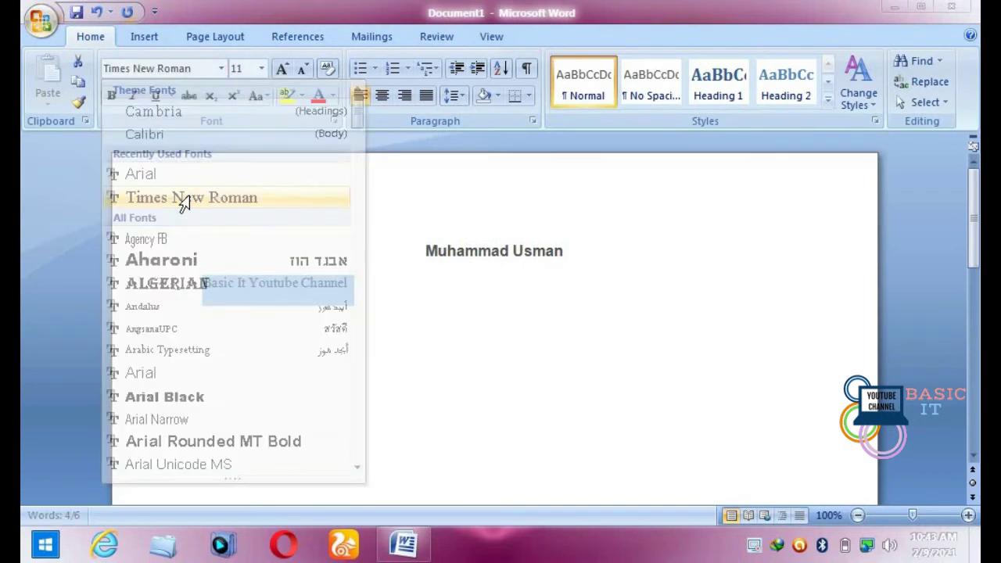
{"action": "left_click", "coordinate": [262, 69]}
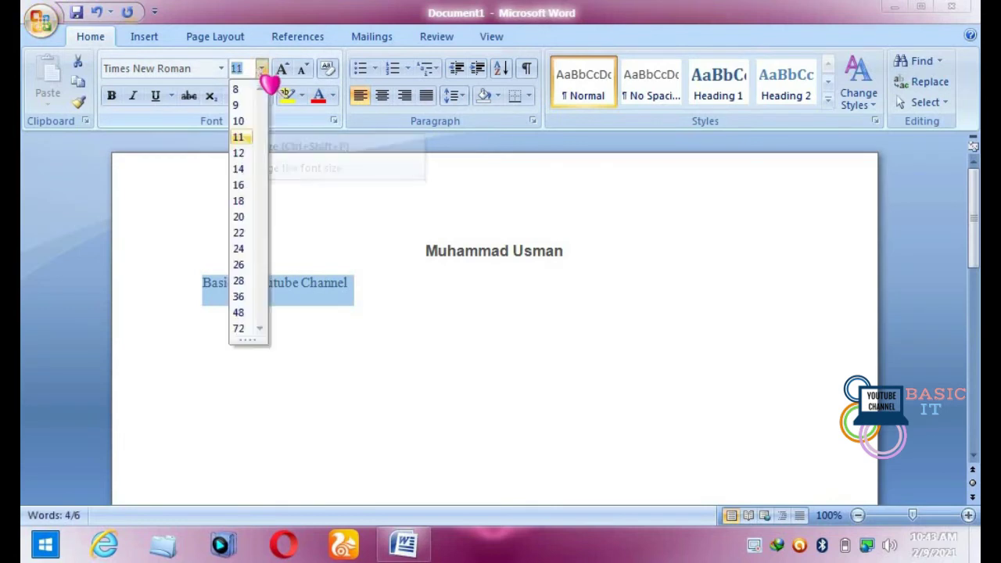
{"action": "left_click", "coordinate": [242, 153]}
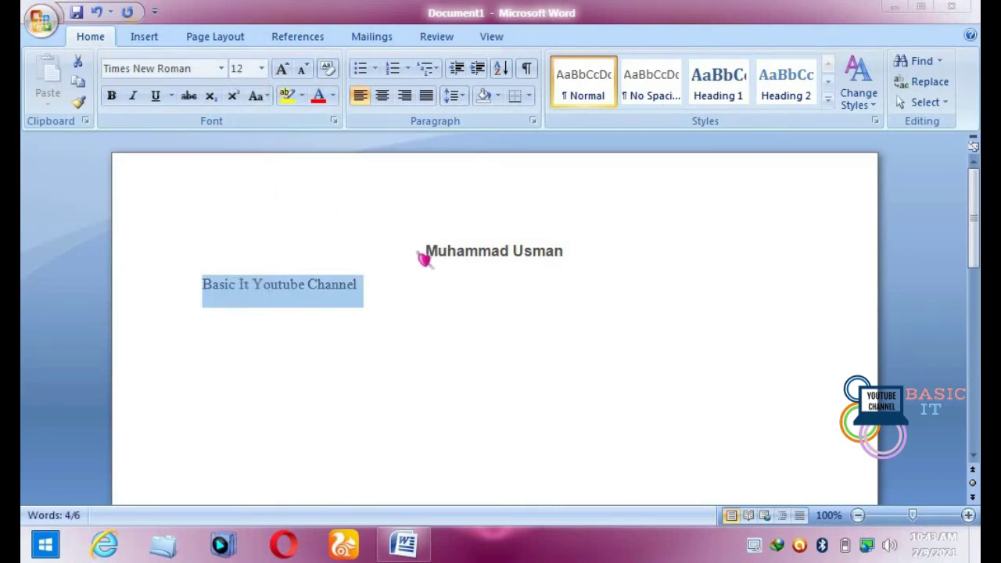
Reselect the name and live-preview fonts from Arabic Typesetting to Blackadder ITC
{"action": "left_click_drag", "start_coordinate": [421, 255], "coordinate": [575, 269]}
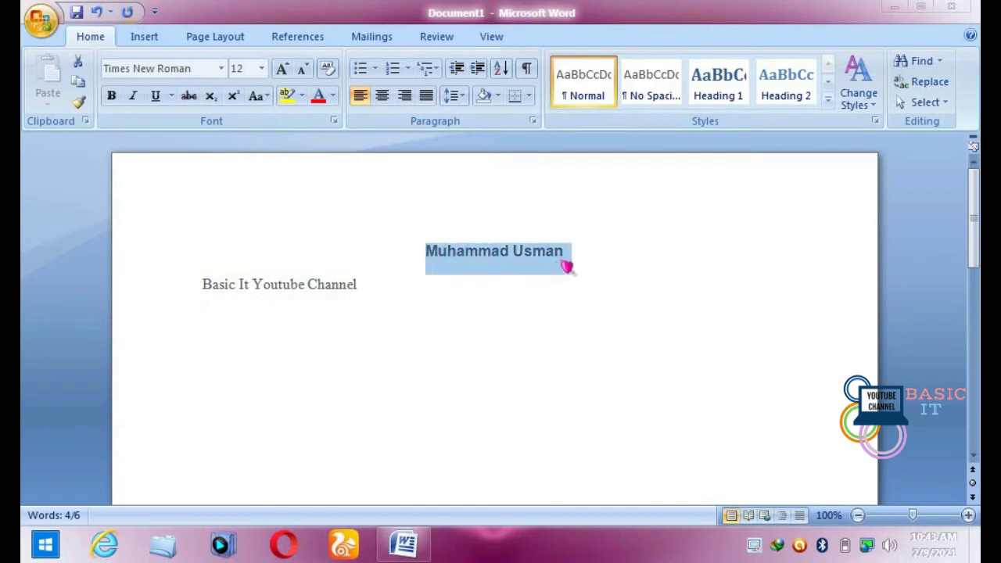
{"action": "left_click", "coordinate": [221, 69]}
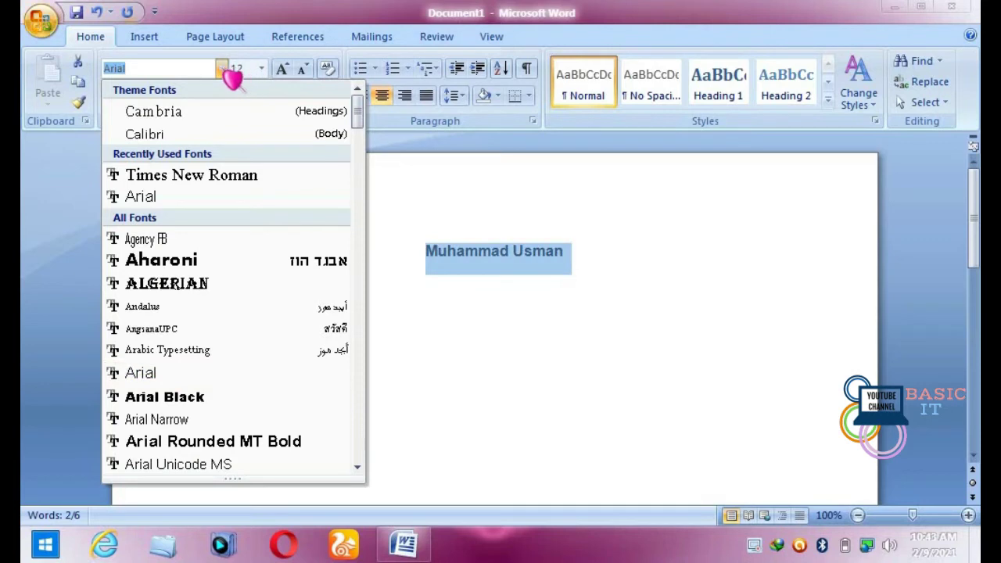
{"action": "left_click", "coordinate": [222, 71]}
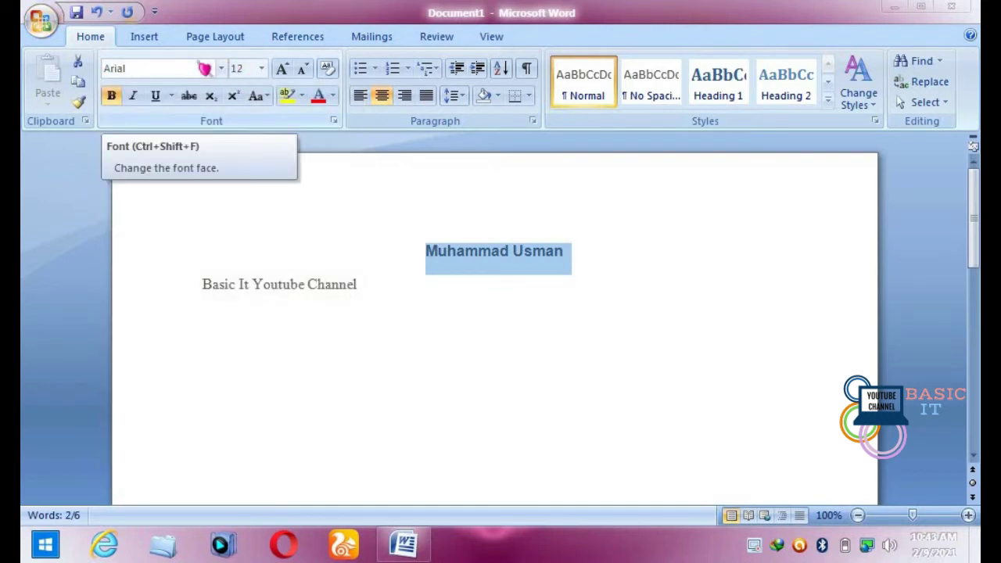
{"action": "left_click", "coordinate": [202, 75]}
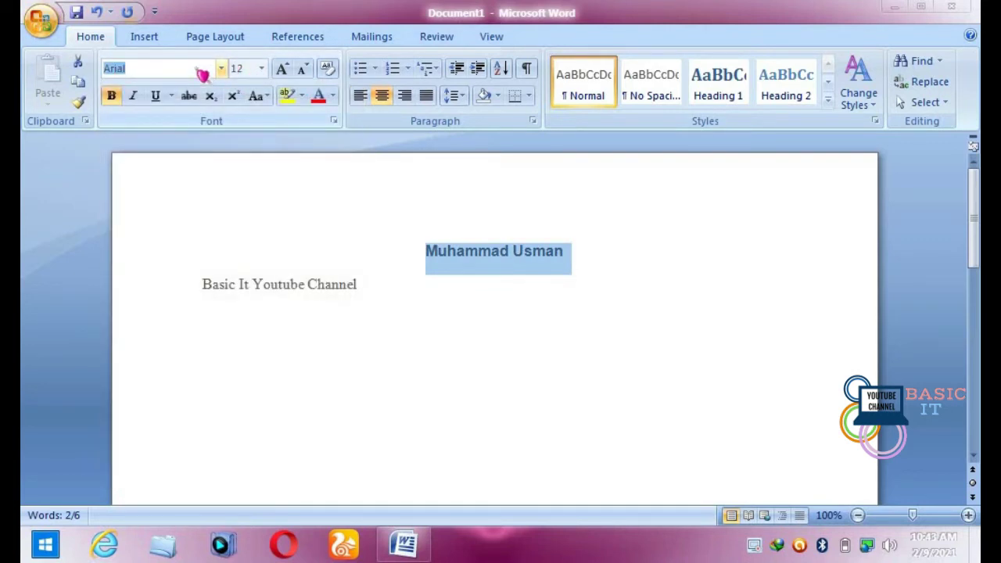
{"action": "key", "text": "Down"}
{"action": "key", "text": "Down"}
{"action": "key", "text": "Down"}
{"action": "key", "text": "Down"}
{"action": "key", "text": "Down"}
{"action": "key", "text": "Down"}
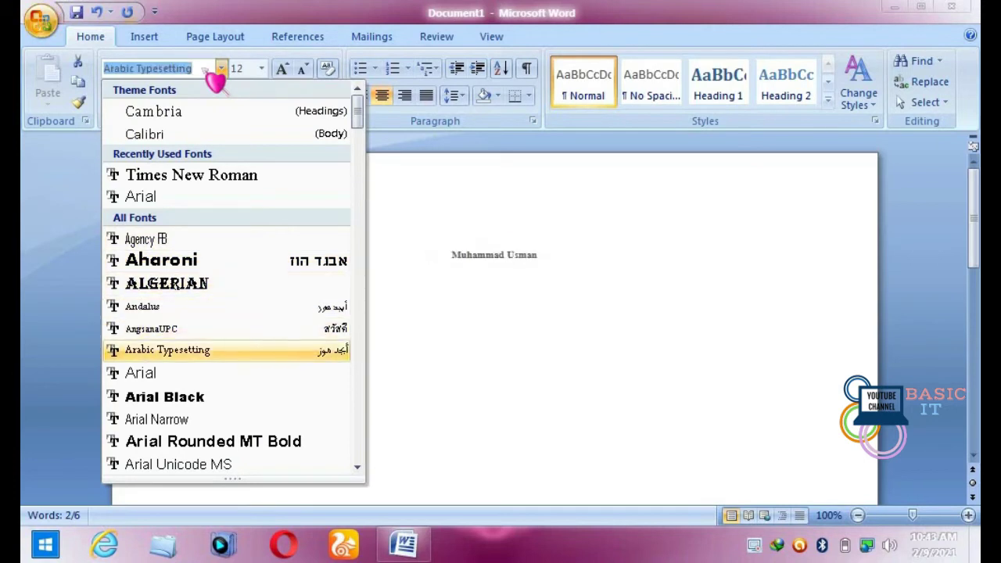
{"action": "key", "text": "Down"}
{"action": "key", "text": "Down"}
{"action": "key", "text": "Down"}
{"action": "key", "text": "Down"}
{"action": "key", "text": "Down"}
{"action": "key", "text": "Down"}
{"action": "key", "text": "Down"}
{"action": "key", "text": "Down"}
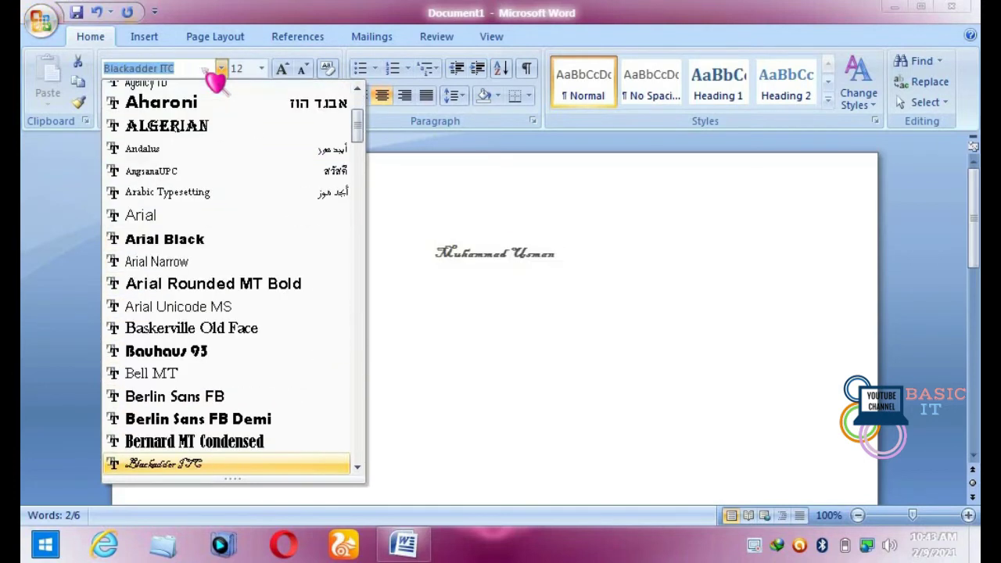
{"action": "key", "text": "Down"}
Preview the name in fonts from Bodoni MT Black through Curlz MT
{"action": "key", "text": "Down"}
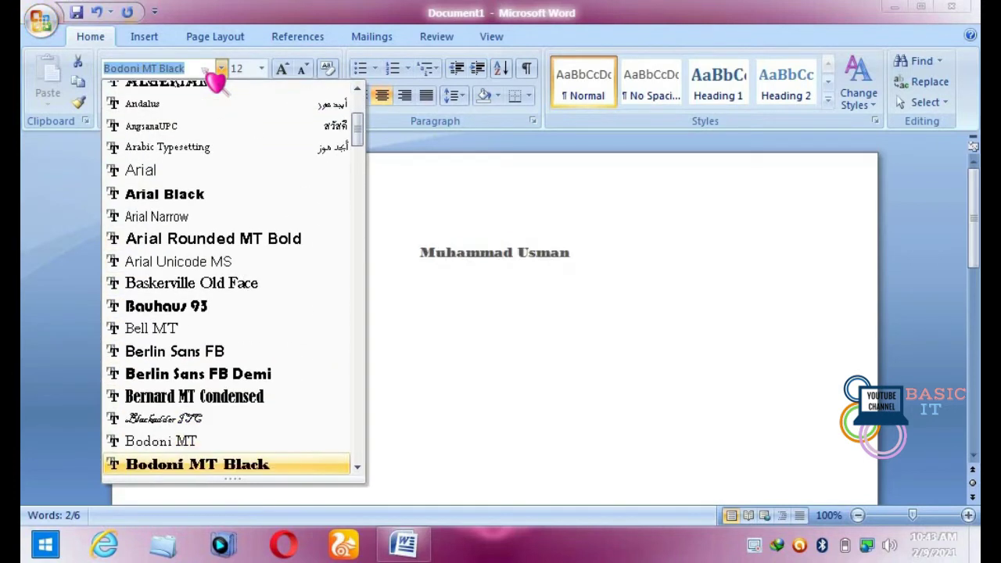
{"action": "key", "text": "Up"}
{"action": "key", "text": "Up"}
{"action": "key", "text": "Up"}
{"action": "key", "text": "Down"}
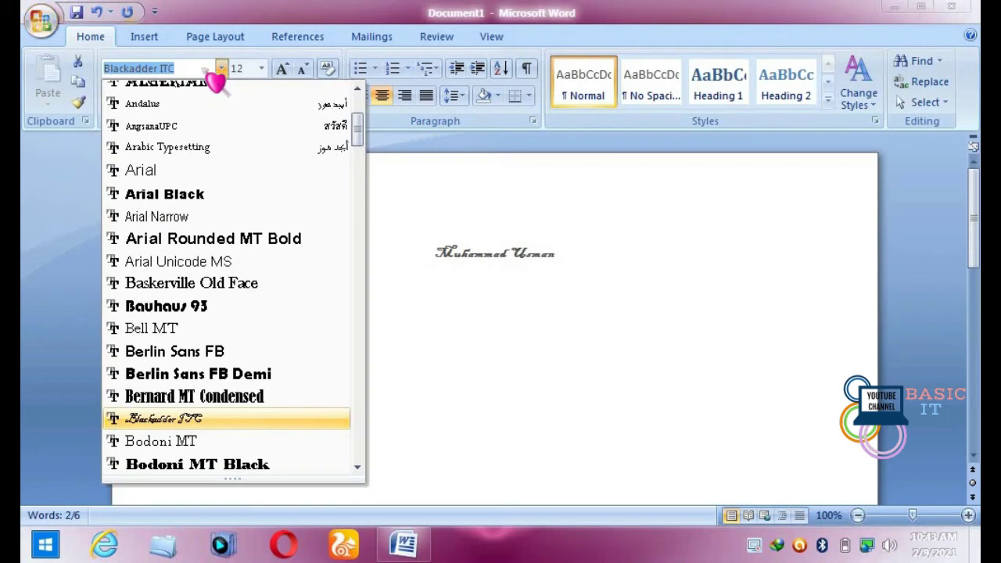
{"action": "key", "text": "Down"}
{"action": "key", "text": "Down"}
{"action": "key", "text": "Down"}
{"action": "key", "text": "Down"}
{"action": "key", "text": "Down"}
{"action": "key", "text": "Down"}
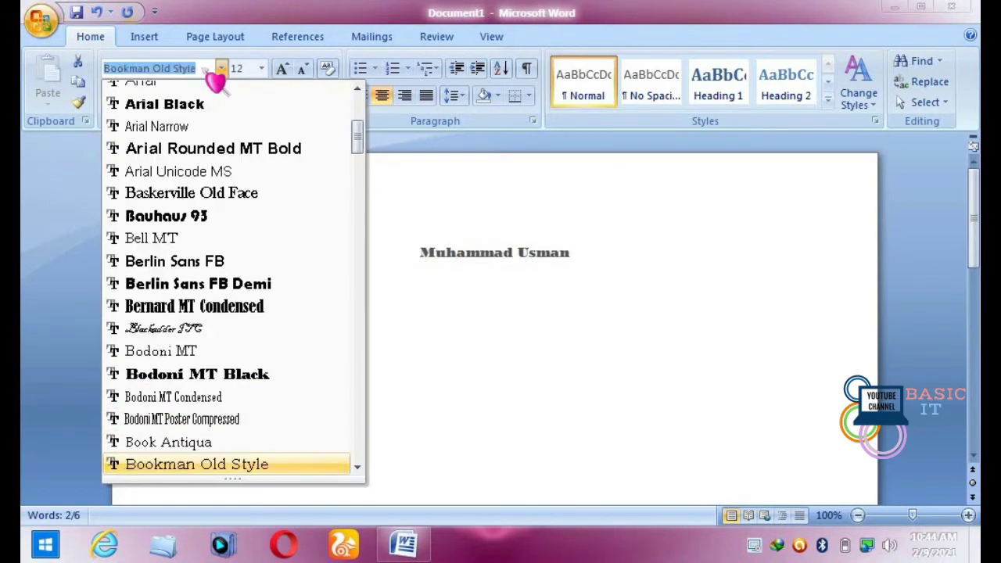
{"action": "key", "text": "Down"}
{"action": "key", "text": "Down"}
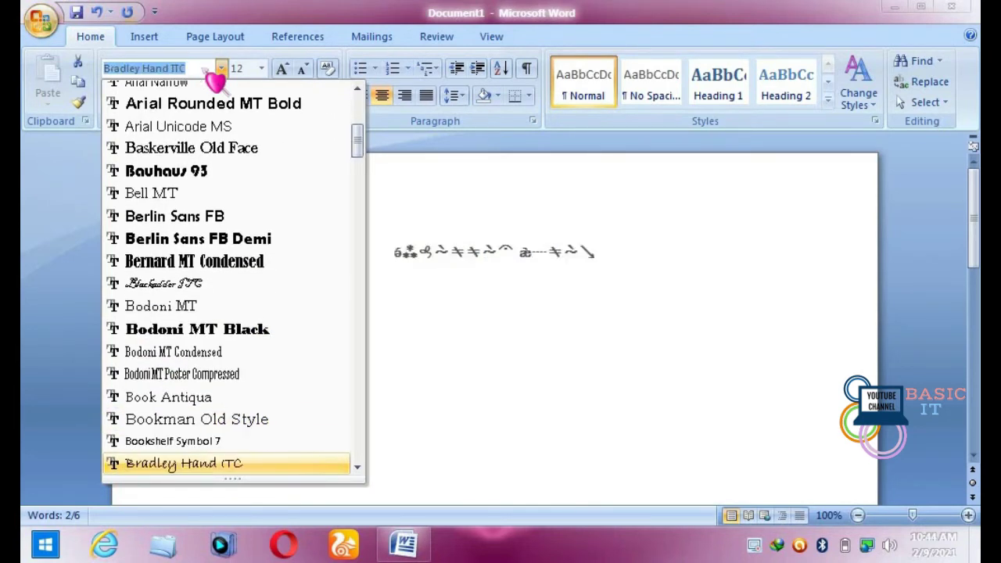
{"action": "key", "text": "Down"}
{"action": "key", "text": "Down"}
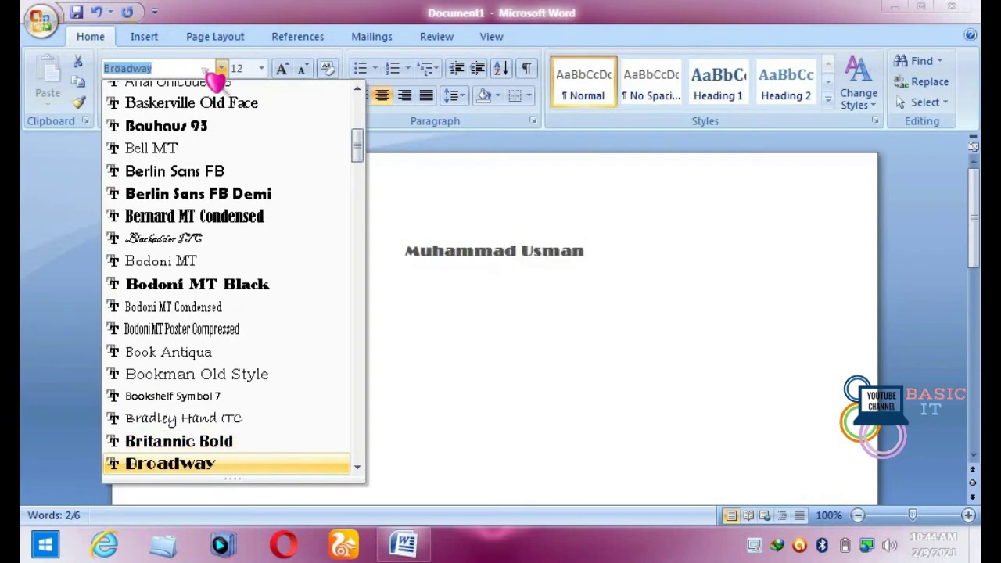
{"action": "key", "text": "Down"}
{"action": "key", "text": "Down"}
{"action": "key", "text": "Down"}
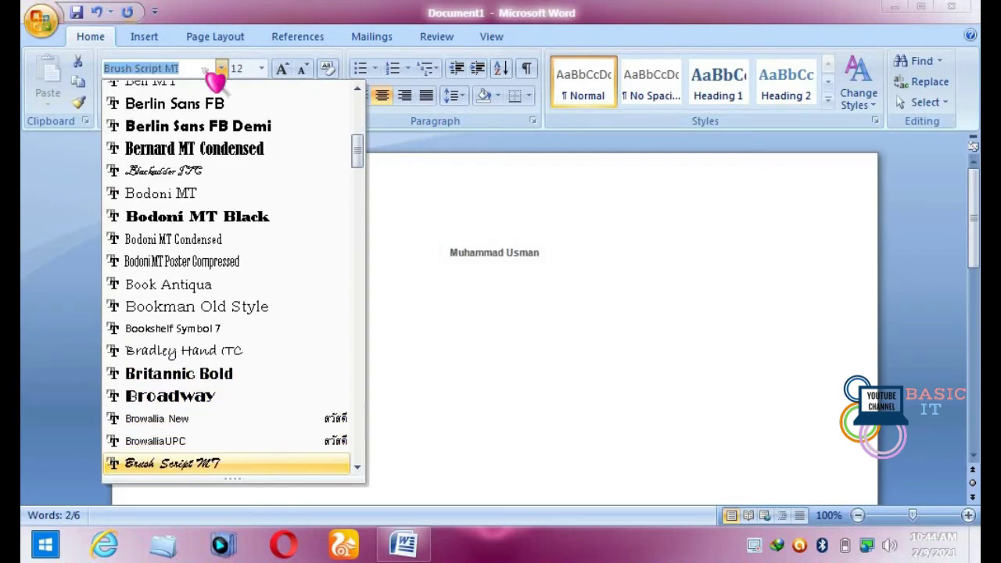
{"action": "key", "text": "Down"}
{"action": "key", "text": "Down"}
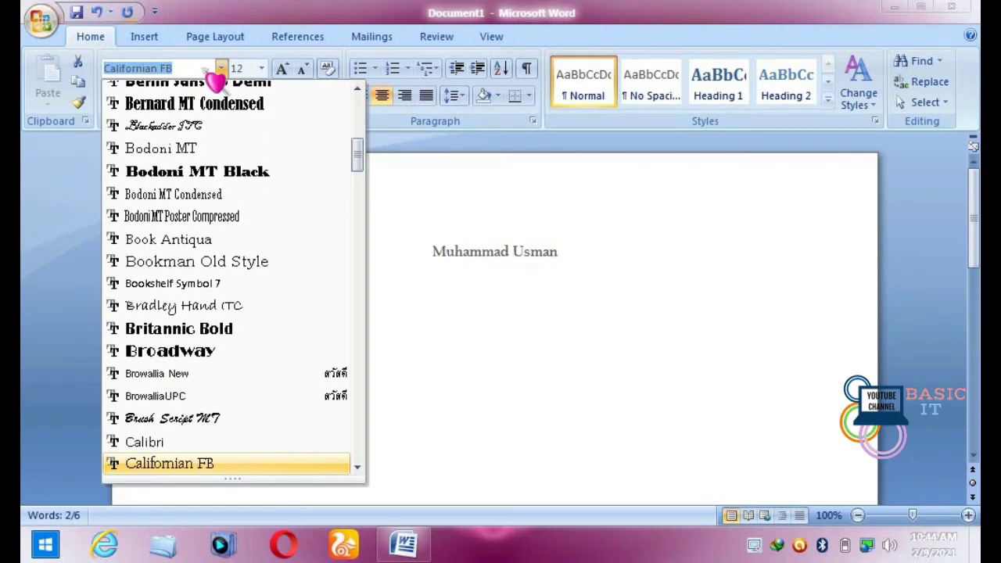
{"action": "key", "text": "Down"}
{"action": "key", "text": "Down"}
{"action": "key", "text": "Down"}
{"action": "key", "text": "Down"}
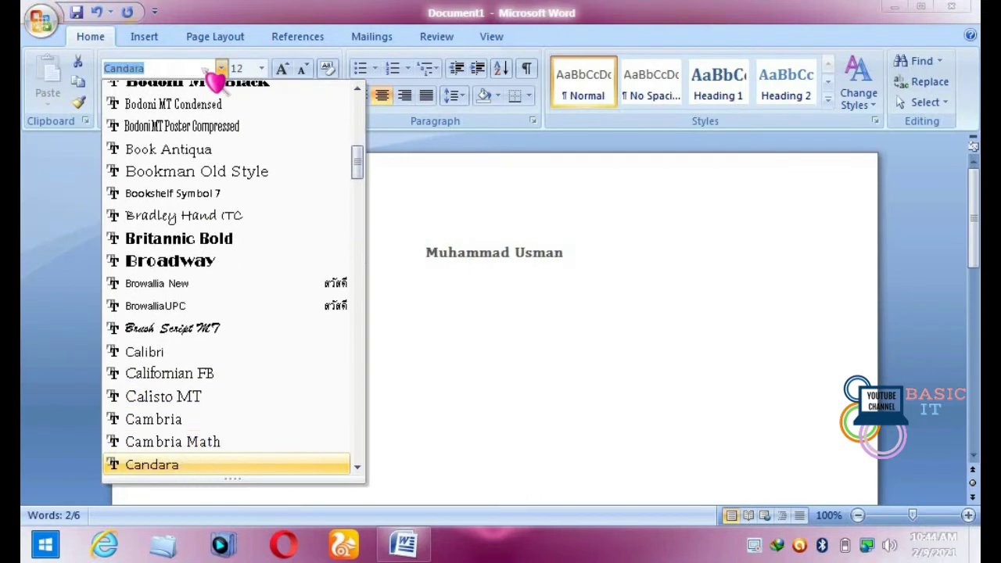
{"action": "key", "text": "Down"}
{"action": "key", "text": "Down"}
{"action": "key", "text": "Down"}
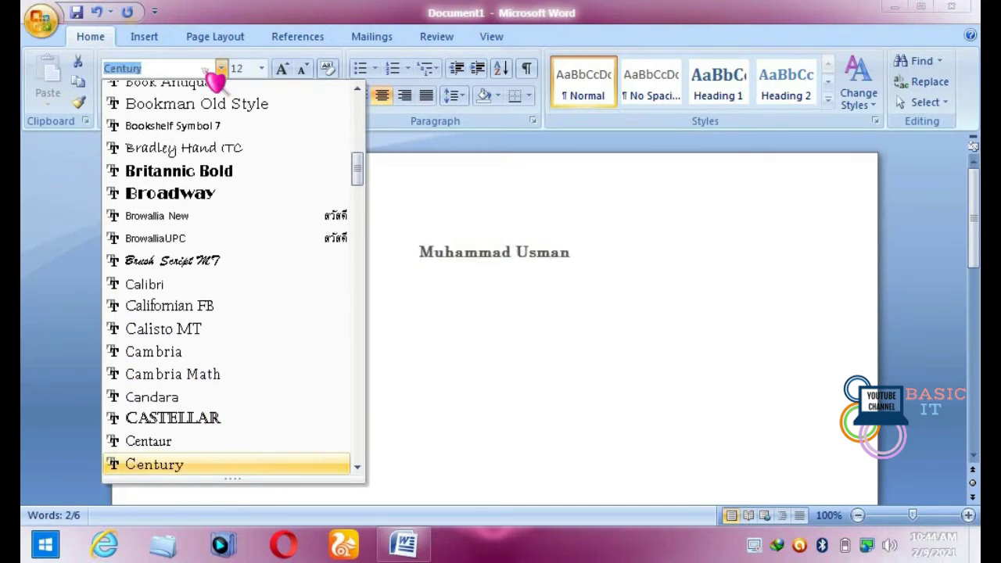
{"action": "key", "text": "Down"}
{"action": "key", "text": "Down"}
{"action": "key", "text": "Down"}
{"action": "key", "text": "Down"}
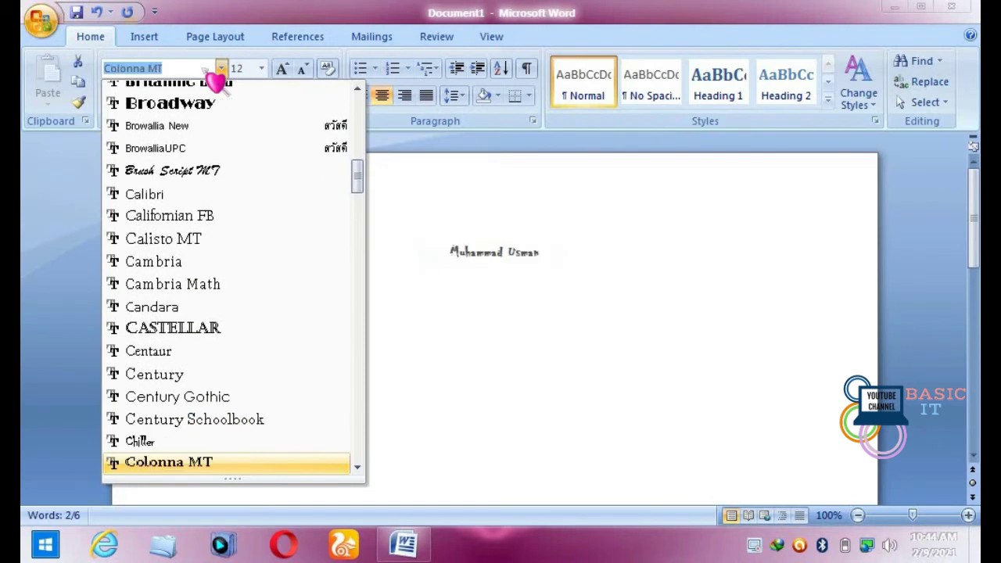
{"action": "key", "text": "Down"}
{"action": "key", "text": "Down"}
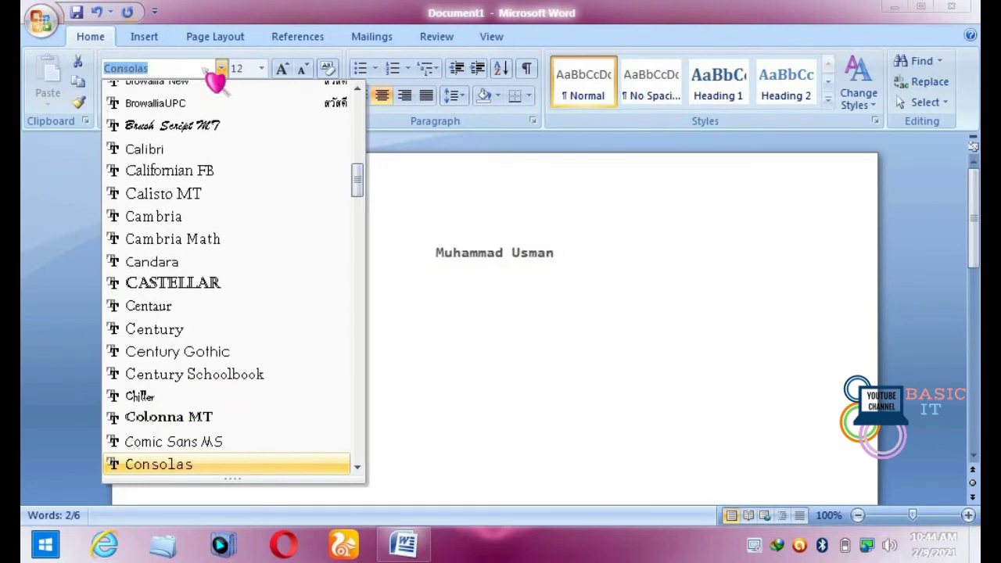
{"action": "key", "text": "Down"}
{"action": "key", "text": "Down"}
{"action": "key", "text": "Down"}
{"action": "key", "text": "Down"}
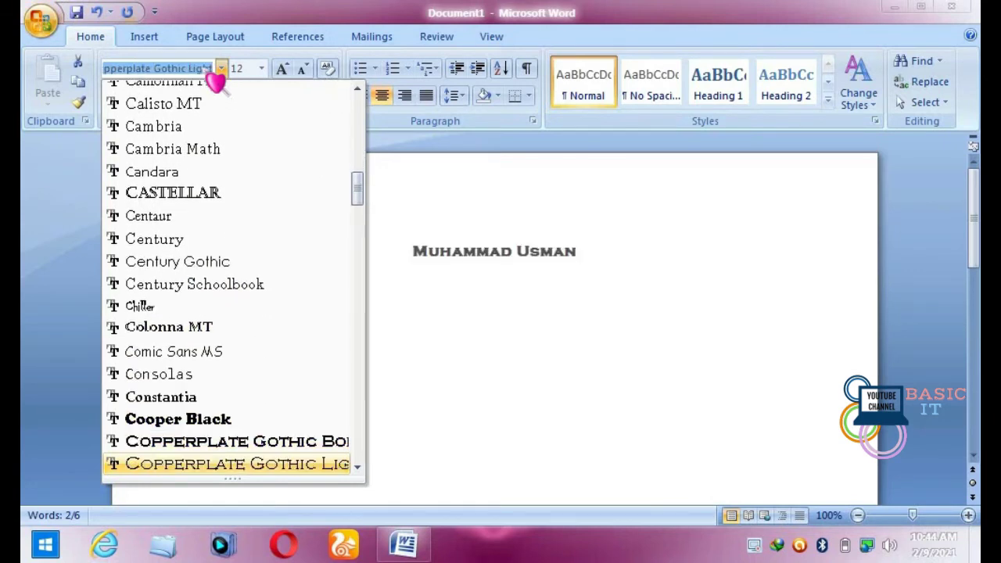
{"action": "key", "text": "Down"}
{"action": "key", "text": "Down"}
{"action": "key", "text": "Down"}
{"action": "key", "text": "Down"}
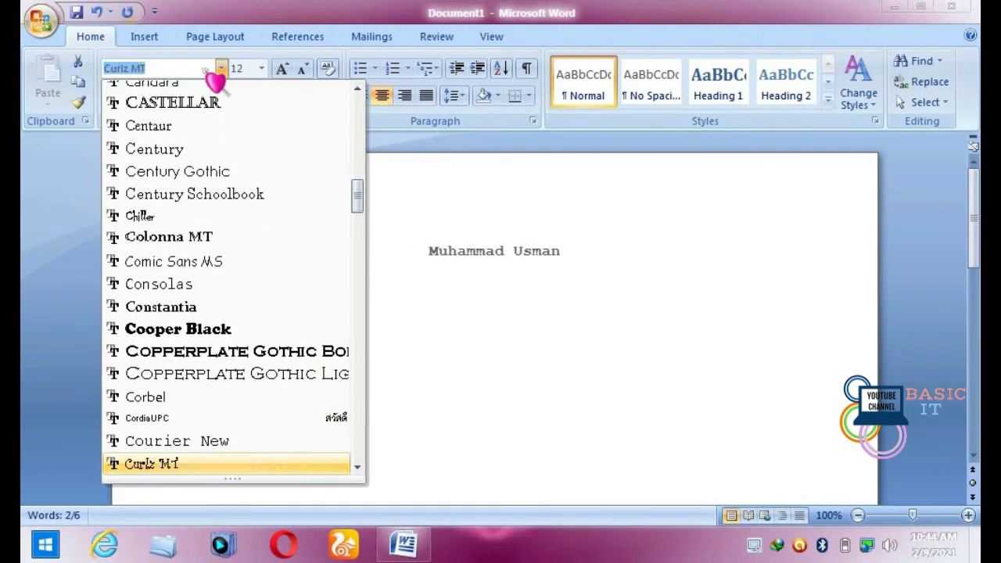
{"action": "key", "text": "Down"}
Preview the name in fonts from Edwardian Script down to Maiandra GD and Monotype Corsiva
{"action": "key", "text": "Up"}
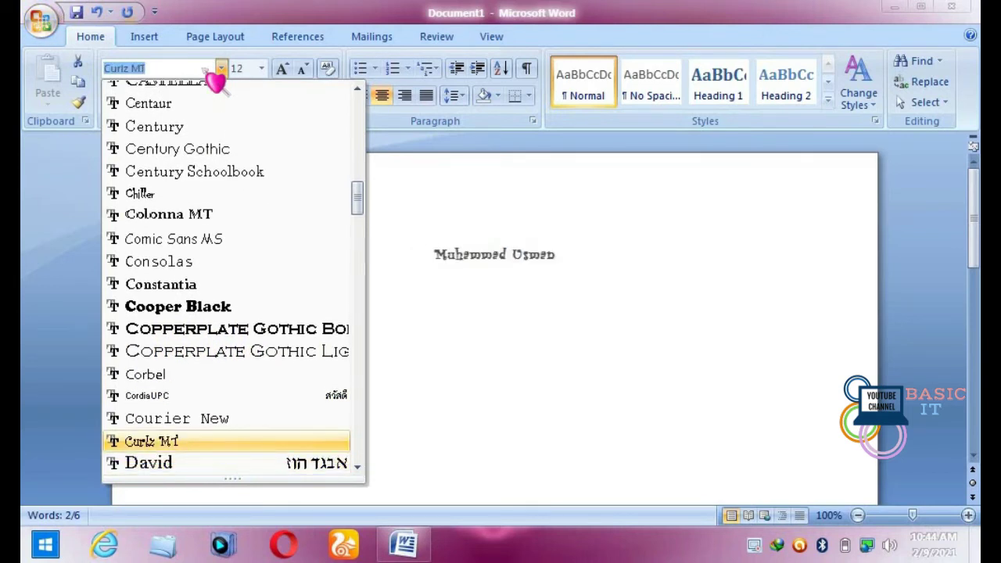
{"action": "key", "text": "Down"}
{"action": "key", "text": "Down"}
{"action": "key", "text": "Down"}
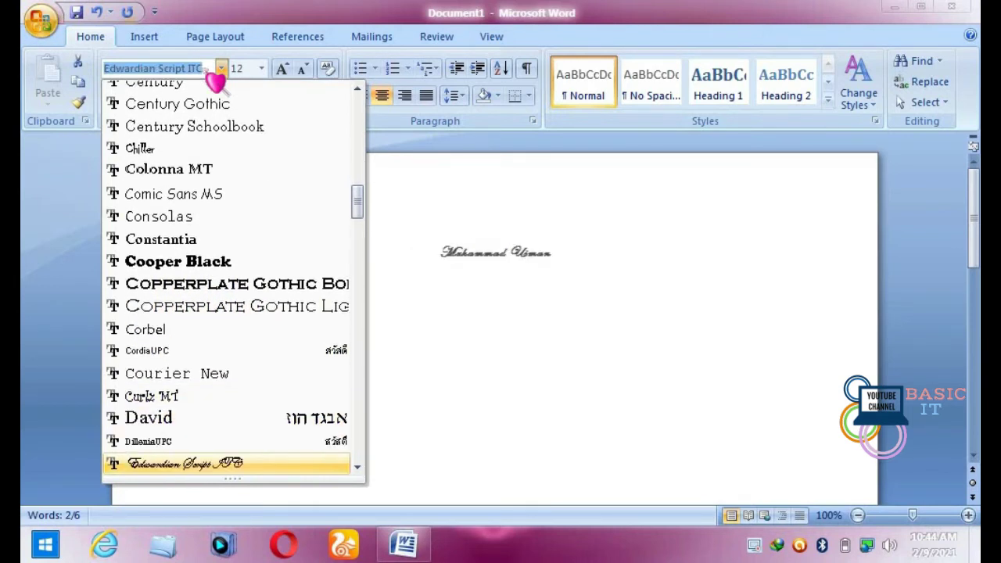
{"action": "key", "text": "Down"}
{"action": "key", "text": "Down"}
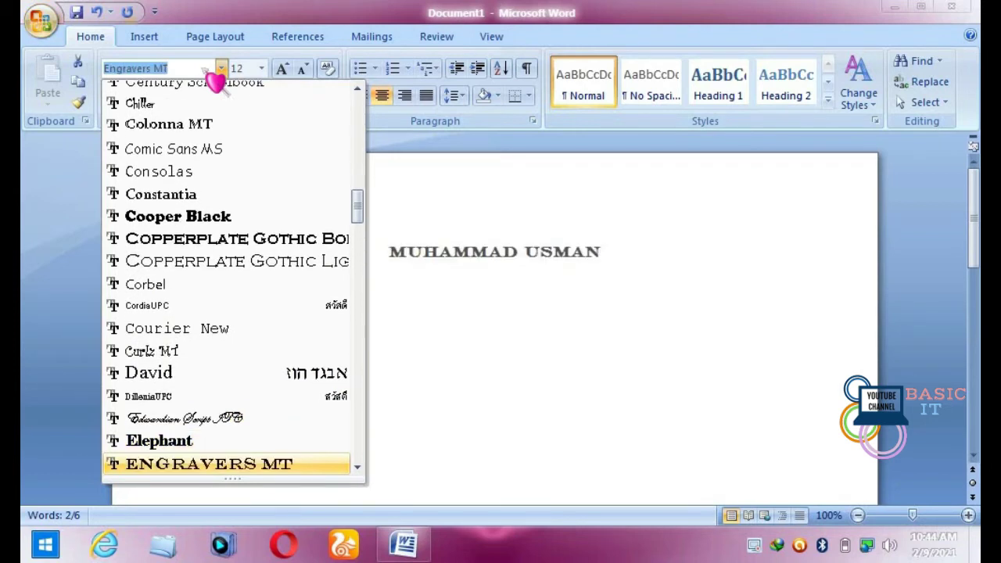
{"action": "key", "text": "Down"}
{"action": "key", "text": "Down"}
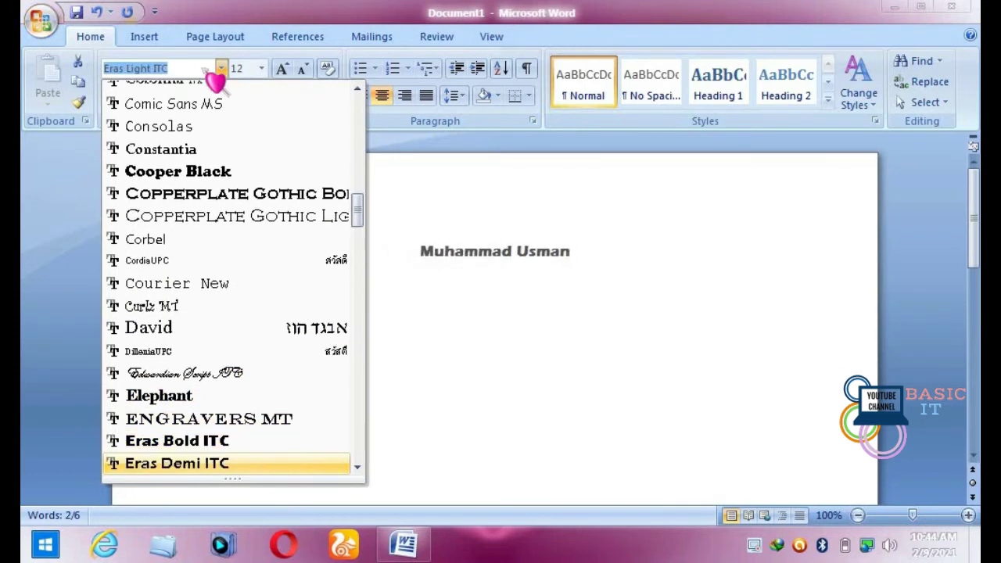
{"action": "key", "text": "Down"}
{"action": "key", "text": "Down"}
{"action": "key", "text": "Down"}
{"action": "key", "text": "Down"}
{"action": "key", "text": "Down"}
{"action": "key", "text": "Down"}
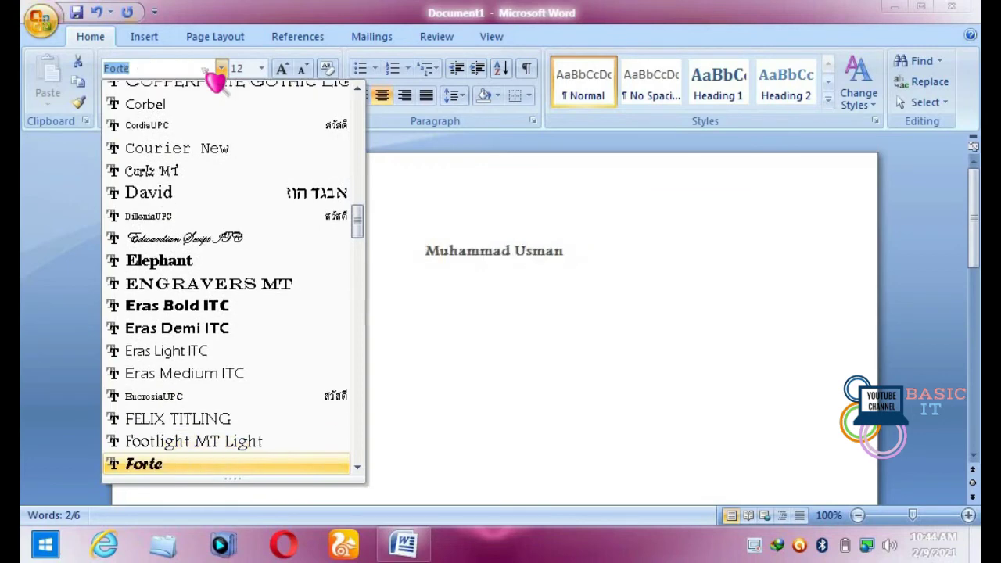
{"action": "key", "text": "Down"}
{"action": "key", "text": "Down"}
{"action": "key", "text": "Down"}
{"action": "key", "text": "Down"}
{"action": "key", "text": "Down"}
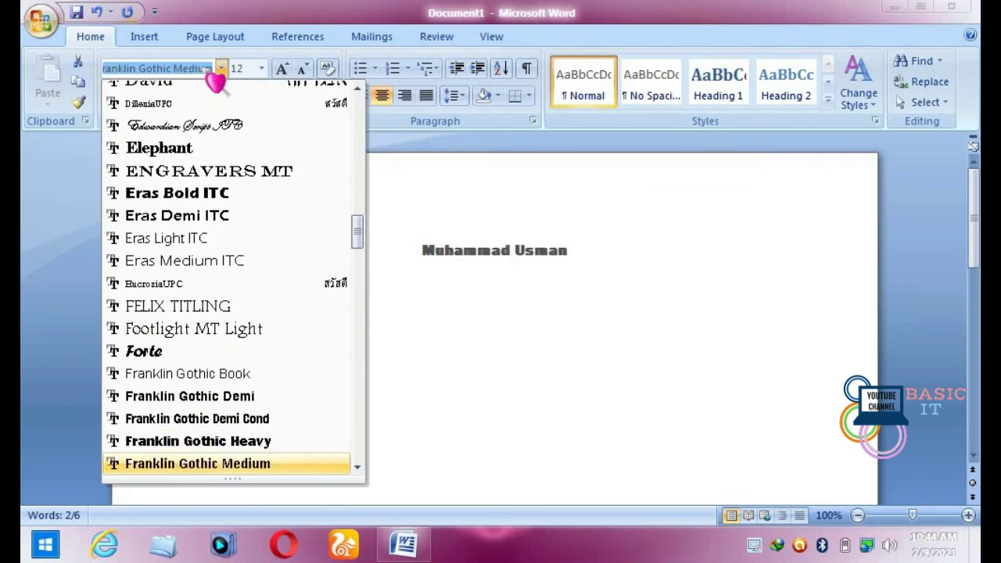
{"action": "key", "text": "Down"}
{"action": "key", "text": "Down"}
{"action": "key", "text": "Down"}
{"action": "key", "text": "Down"}
{"action": "key", "text": "Down"}
{"action": "key", "text": "Down"}
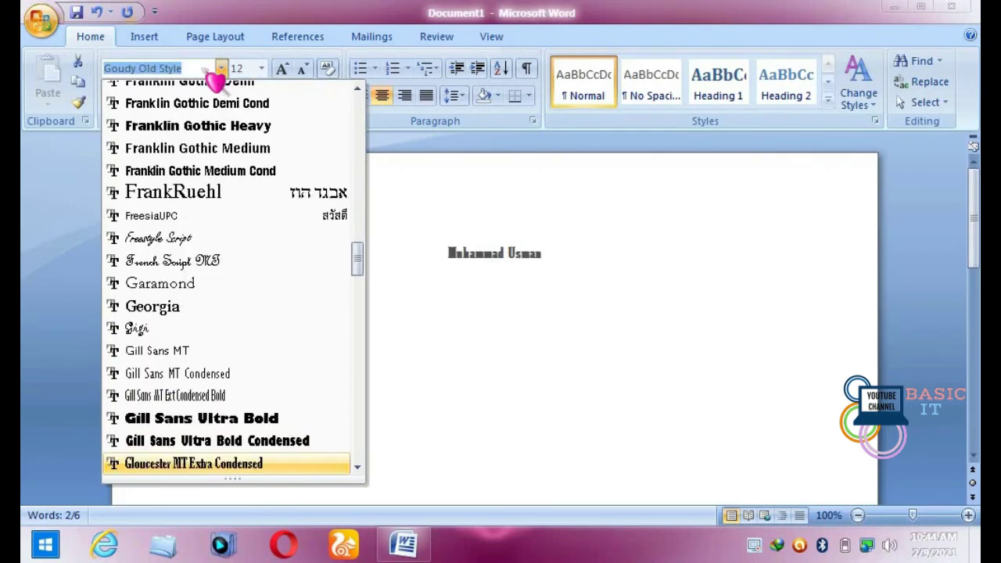
{"action": "key", "text": "Down"}
{"action": "key", "text": "Down"}
{"action": "key", "text": "Down"}
{"action": "key", "text": "Down"}
{"action": "key", "text": "Down"}
{"action": "key", "text": "Down"}
{"action": "key", "text": "Down"}
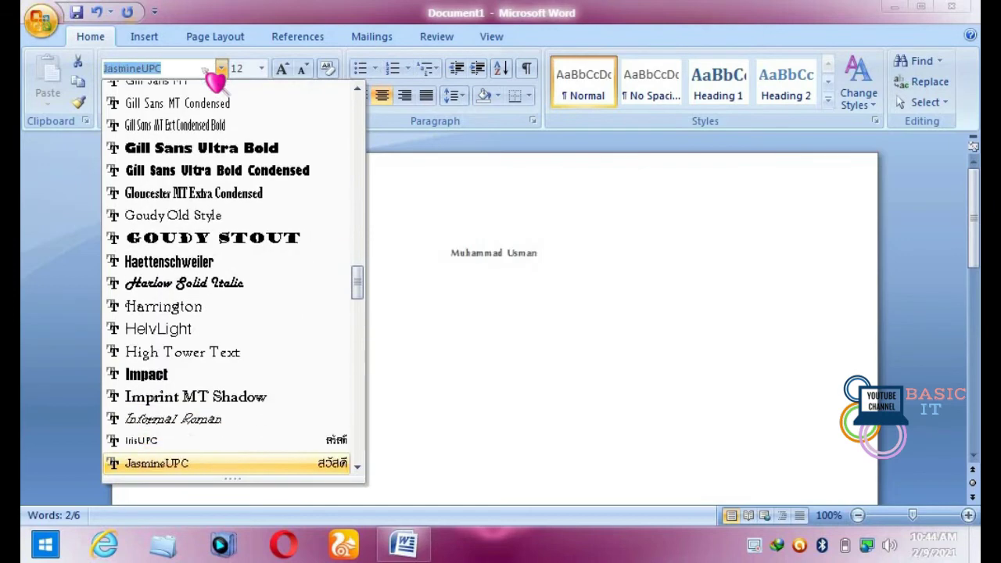
{"action": "key", "text": "Down"}
{"action": "key", "text": "Down"}
{"action": "key", "text": "Down"}
{"action": "key", "text": "Down"}
{"action": "key", "text": "Down"}
{"action": "key", "text": "Down"}
{"action": "key", "text": "Down"}
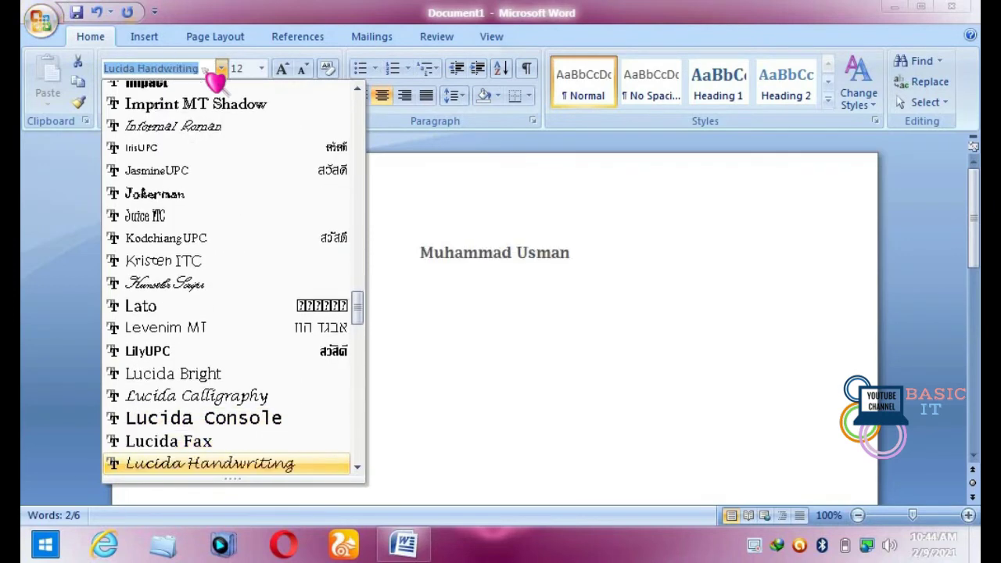
{"action": "key", "text": "Down"}
{"action": "key", "text": "Down"}
{"action": "key", "text": "Down"}
{"action": "key", "text": "Down"}
{"action": "key", "text": "Down"}
{"action": "key", "text": "Down"}
{"action": "key", "text": "Down"}
{"action": "key", "text": "Down"}
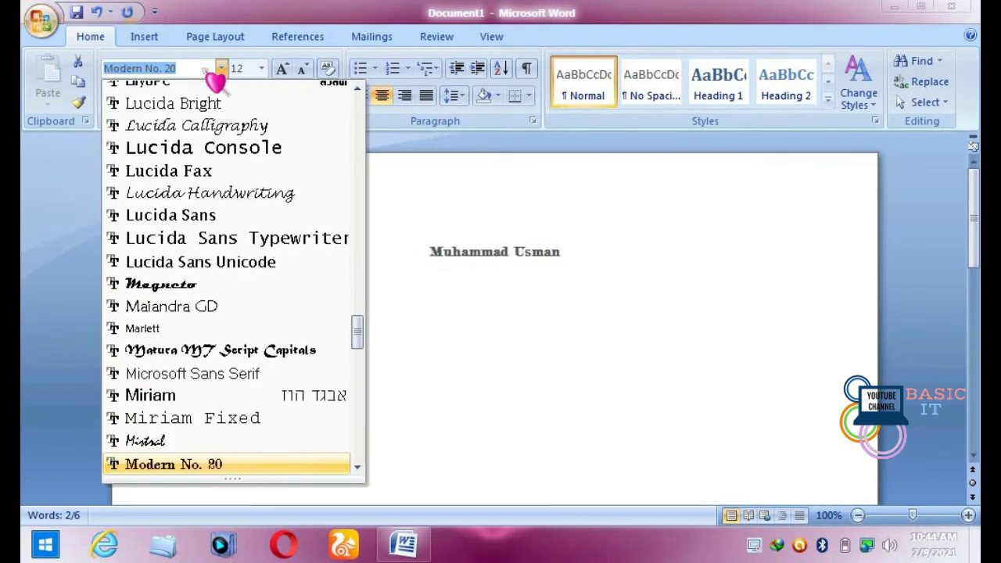
{"action": "key", "text": "Down"}
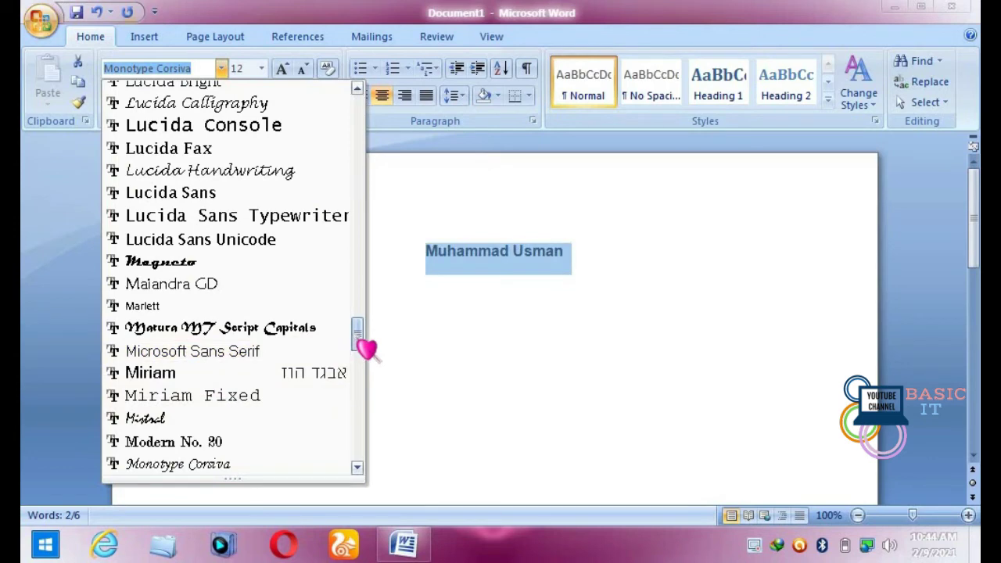
Set the name's font to Arial and bring up the Font Color choices
{"action": "left_click_drag", "start_coordinate": [358, 336], "coordinate": [365, 113]}
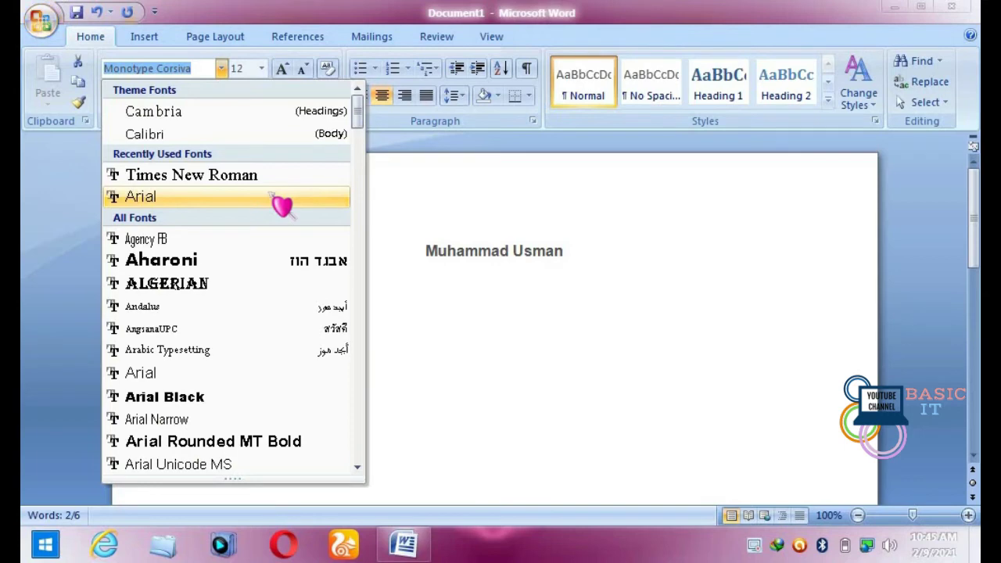
{"action": "left_click", "coordinate": [280, 201]}
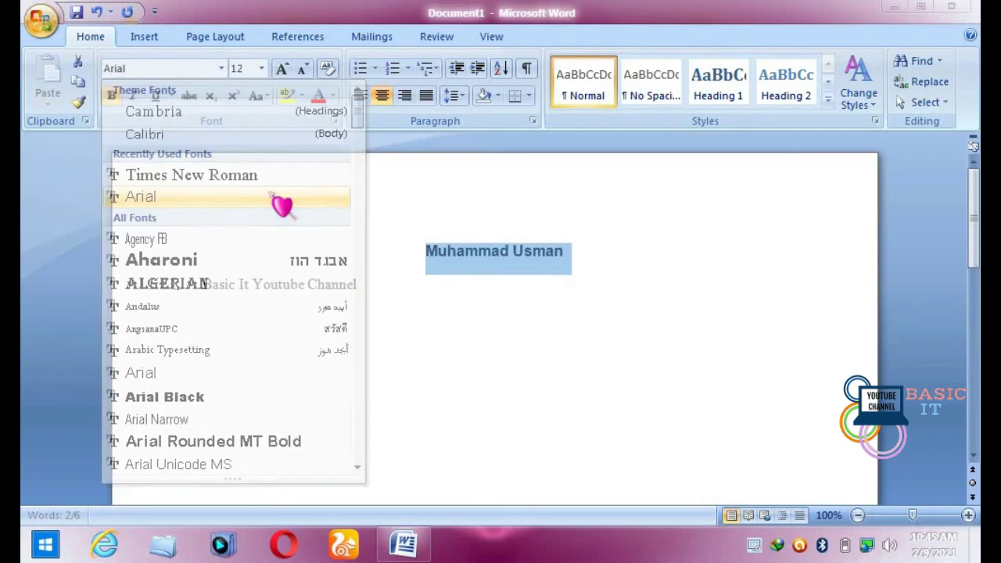
{"action": "left_click", "coordinate": [224, 70]}
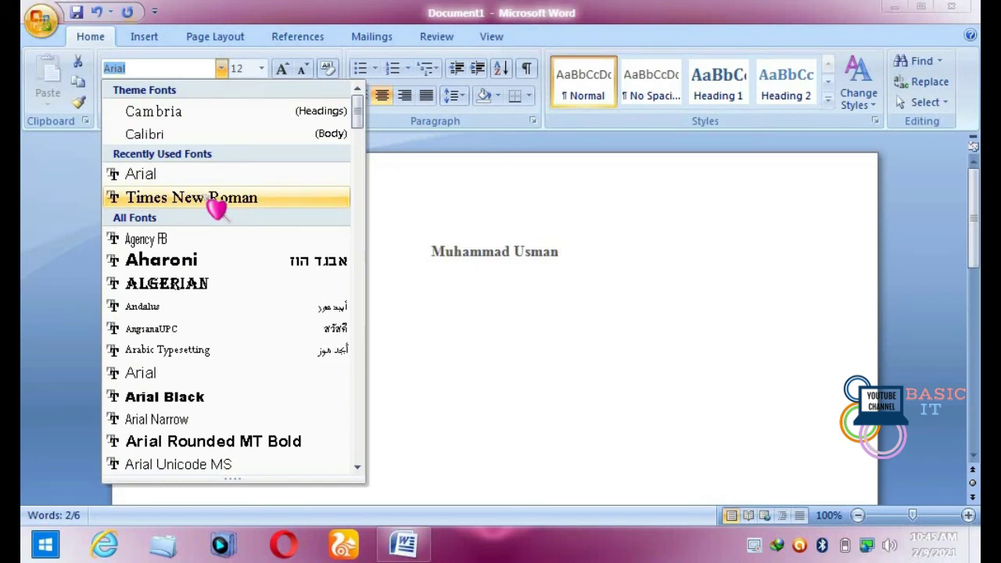
{"action": "left_click", "coordinate": [211, 178]}
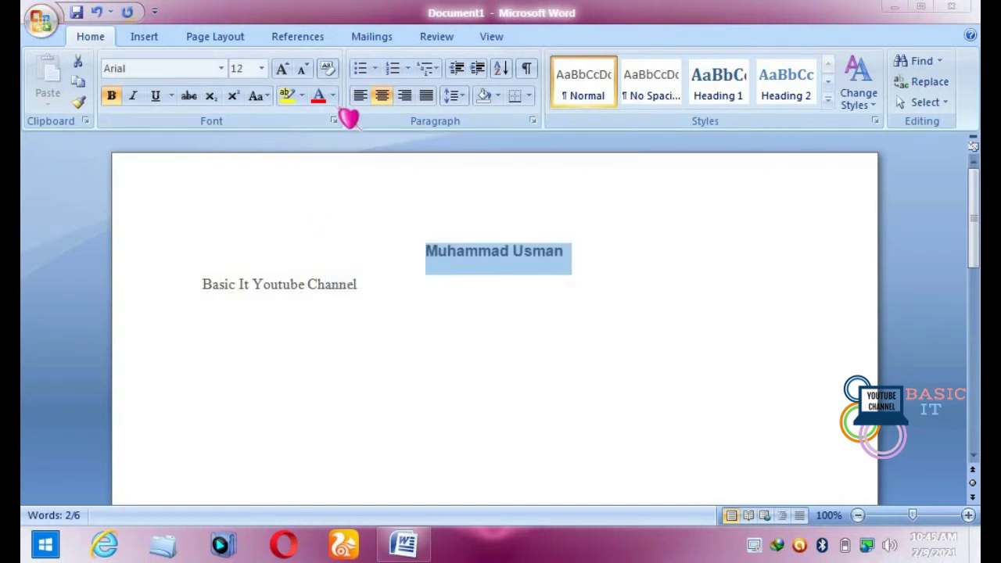
{"action": "left_click", "coordinate": [334, 97]}
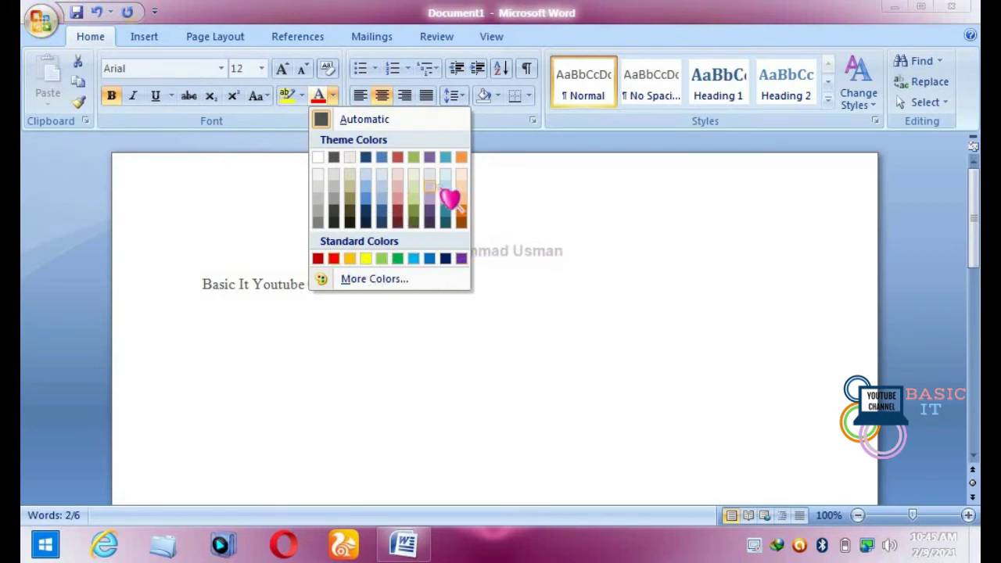
Look through the More Colors dialog without choosing, then colour the name Standard Green
{"action": "left_click", "coordinate": [394, 289]}
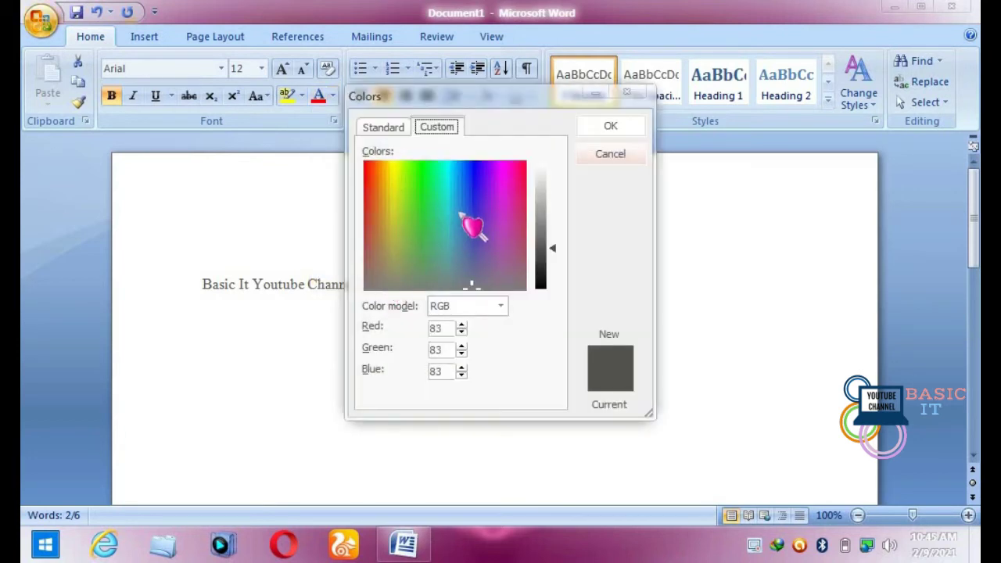
{"action": "left_click", "coordinate": [391, 129]}
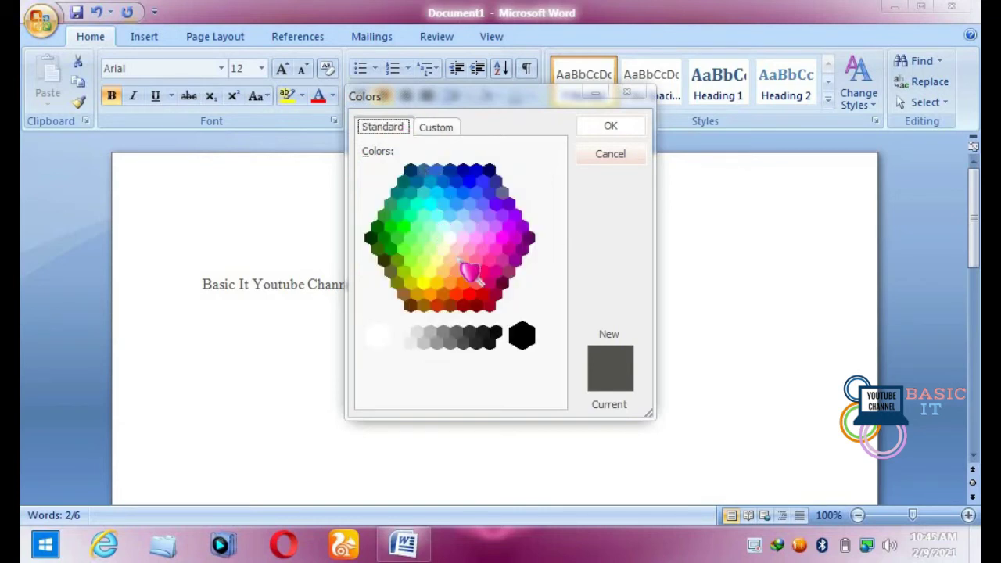
{"action": "left_click", "coordinate": [587, 153]}
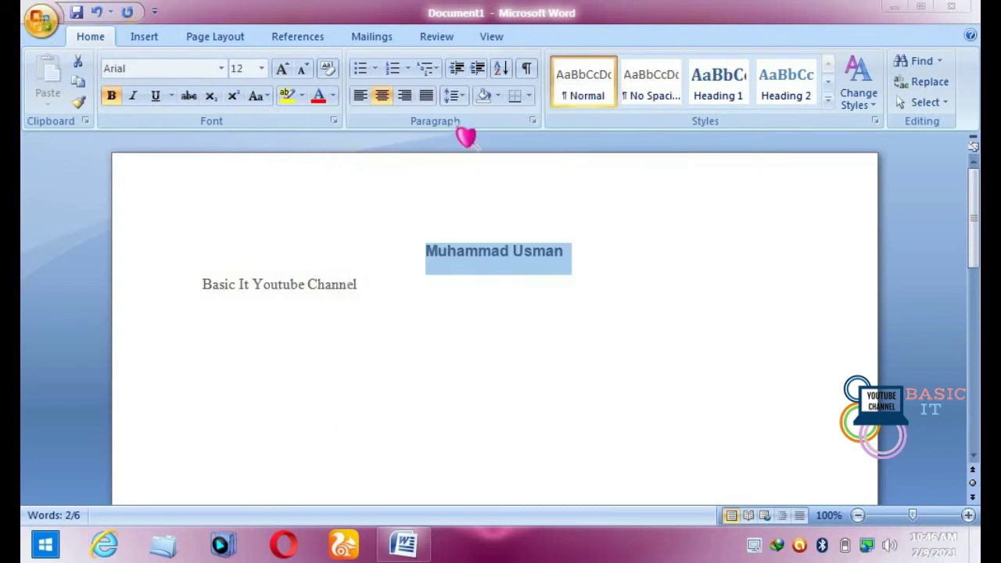
{"action": "left_click", "coordinate": [333, 96]}
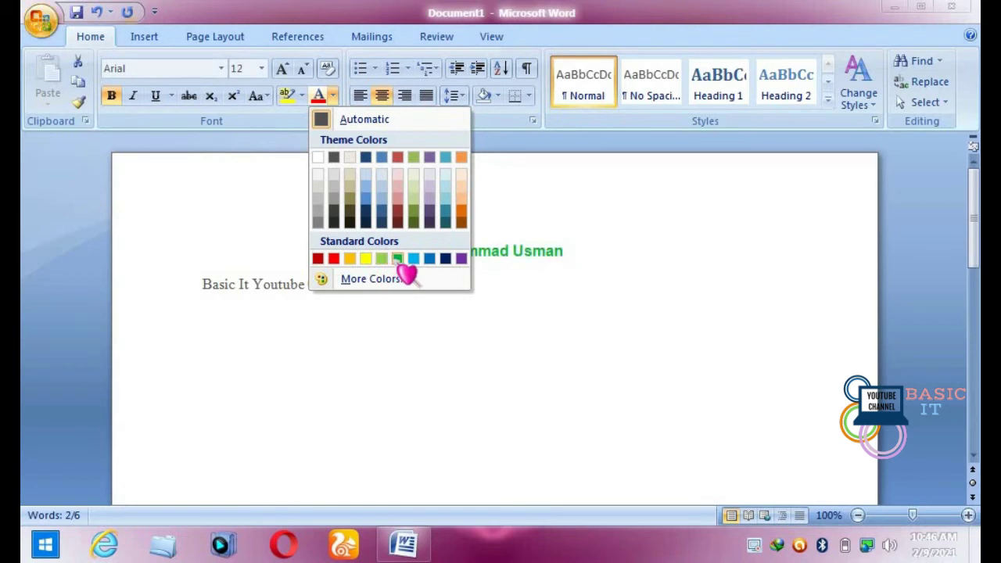
{"action": "left_click", "coordinate": [397, 259]}
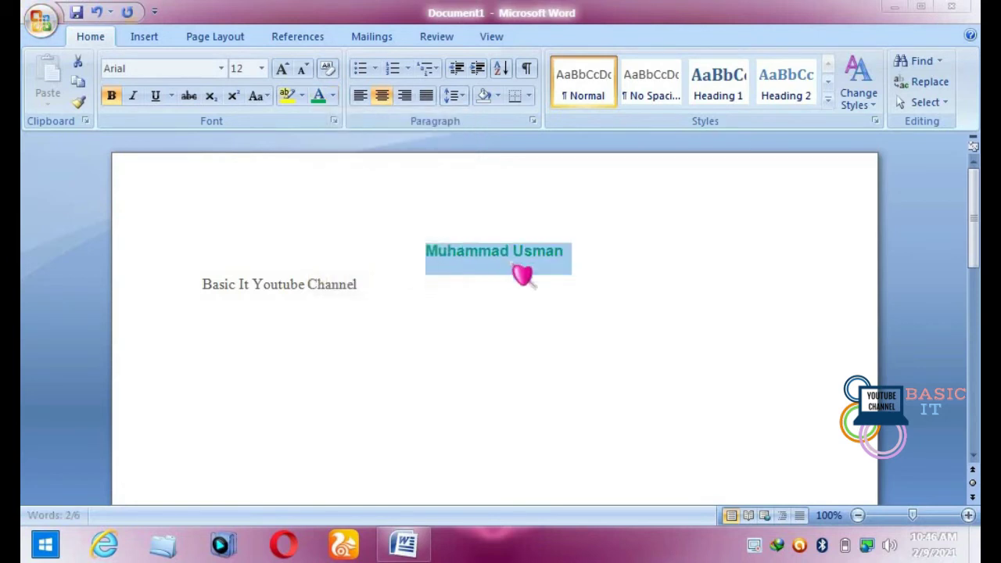
{"action": "left_click", "coordinate": [578, 286]}
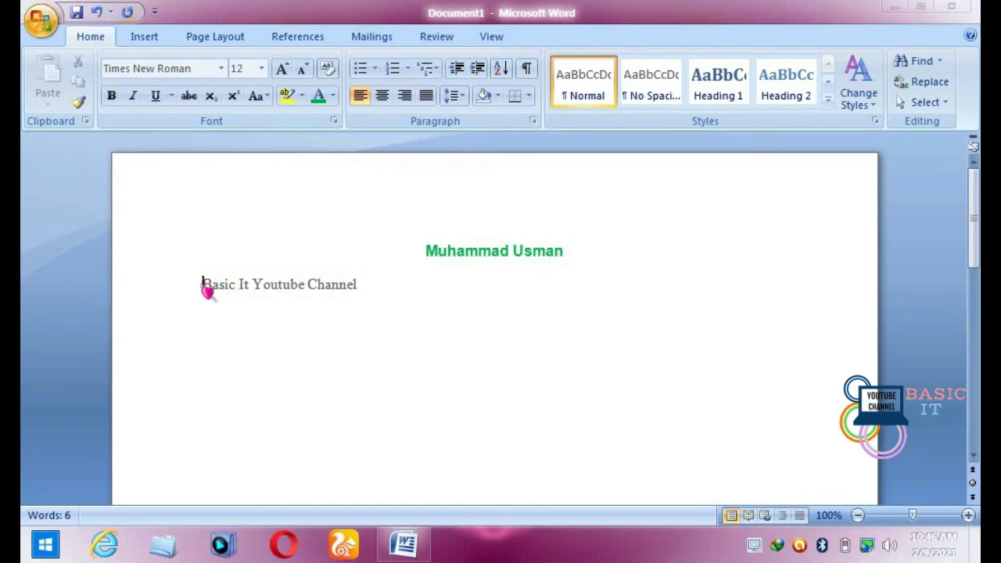
Select the 'Basic It Youtube Channel' line and underline it with Ctrl+U
{"action": "left_click_drag", "start_coordinate": [206, 290], "coordinate": [346, 298]}
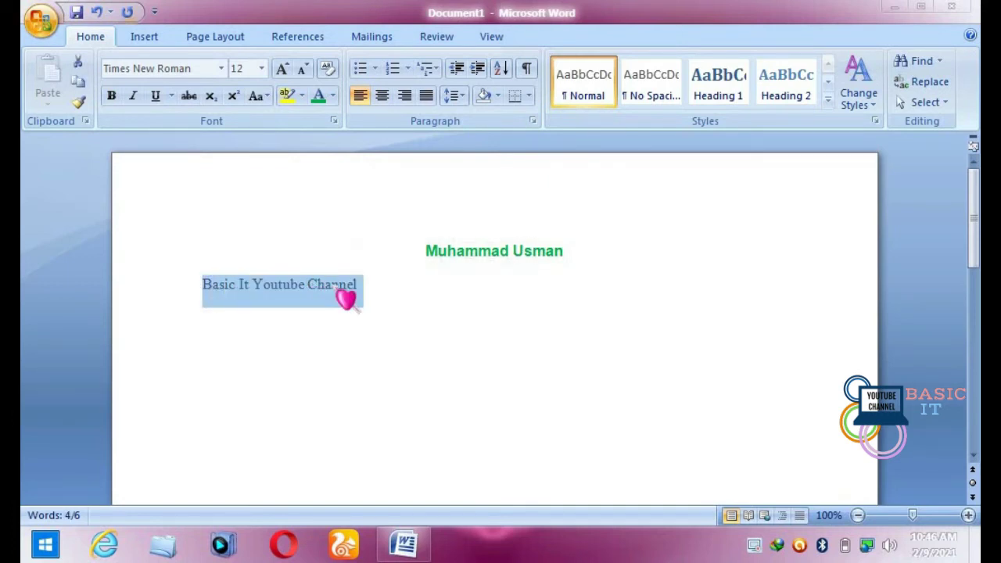
{"action": "key", "text": "ctrl+u"}
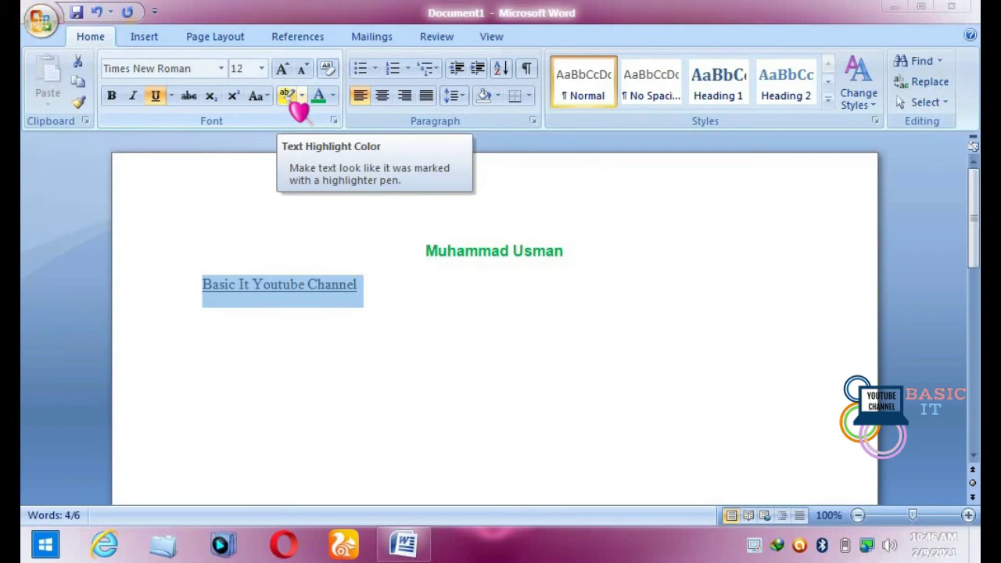
Highlight the channel line yellow, then switch it to bright green
{"action": "left_click", "coordinate": [291, 100]}
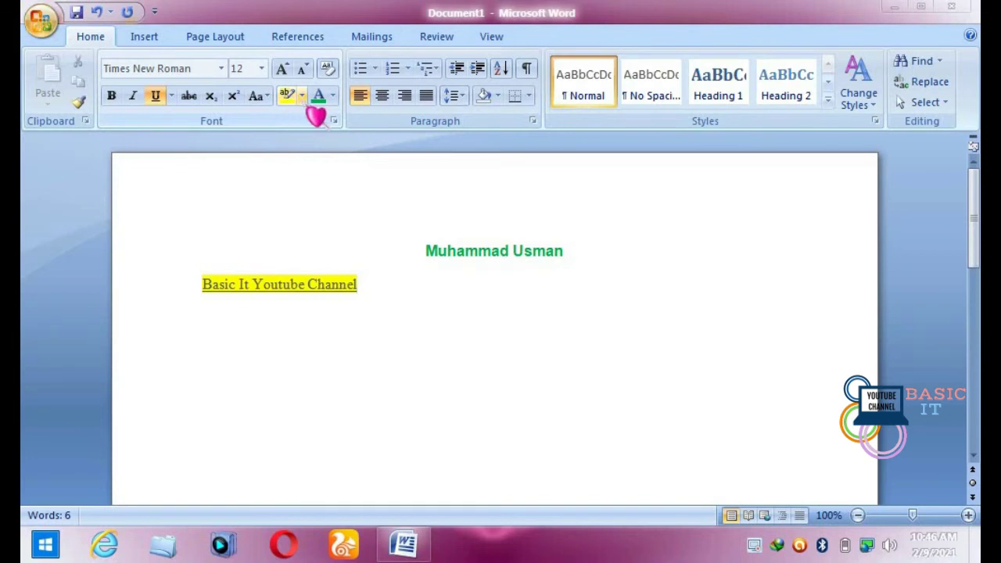
{"action": "left_click", "coordinate": [302, 95]}
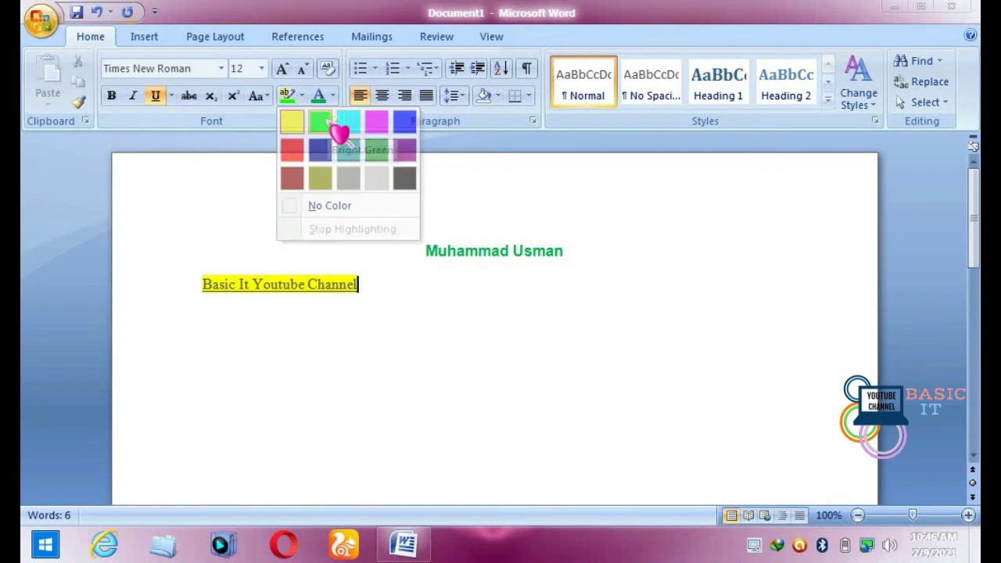
{"action": "left_click", "coordinate": [326, 125]}
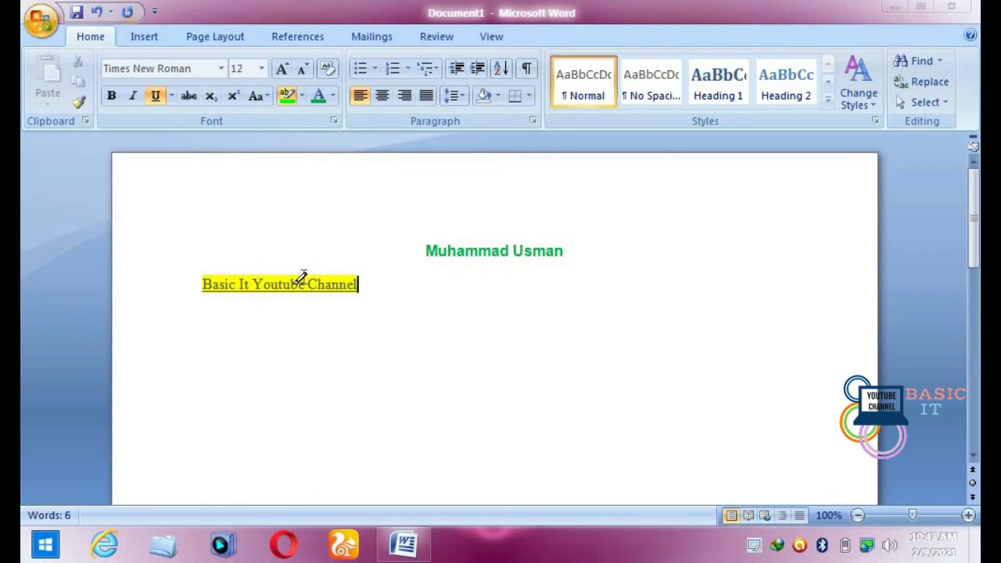
{"action": "triple_click", "coordinate": [299, 280]}
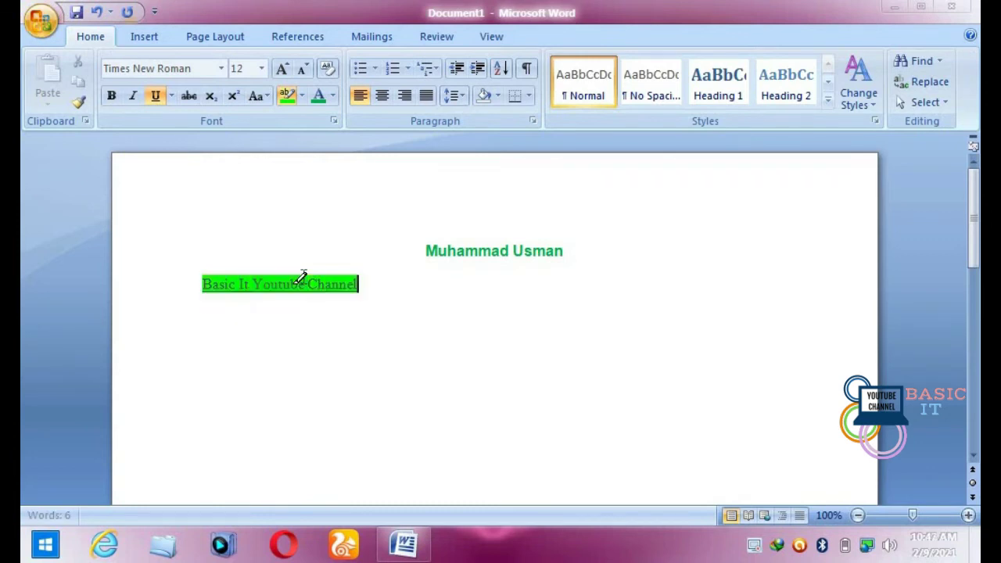
Highlight the whole document blue, leaving the word Youtube without highlight
{"action": "left_click", "coordinate": [304, 97]}
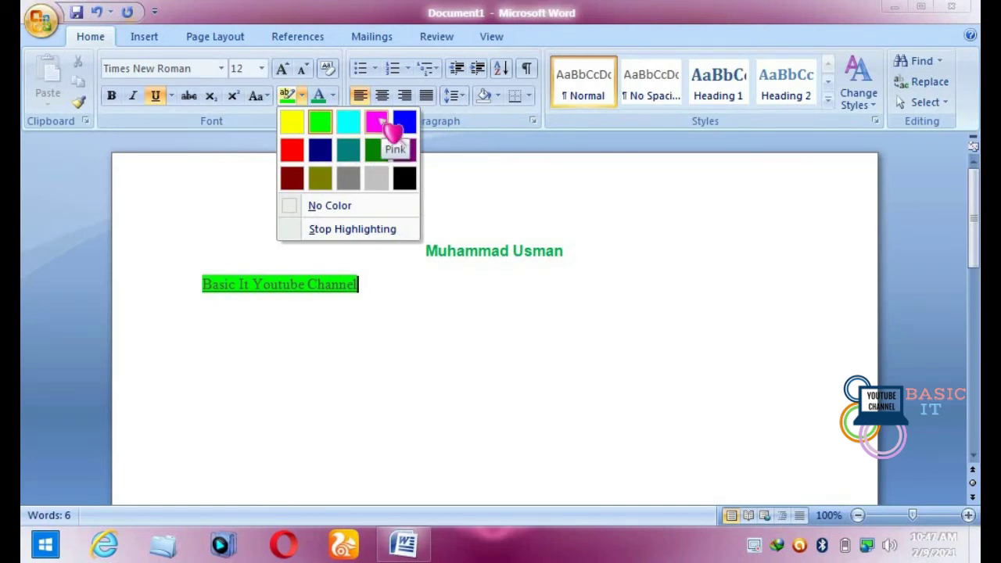
{"action": "left_click", "coordinate": [404, 122]}
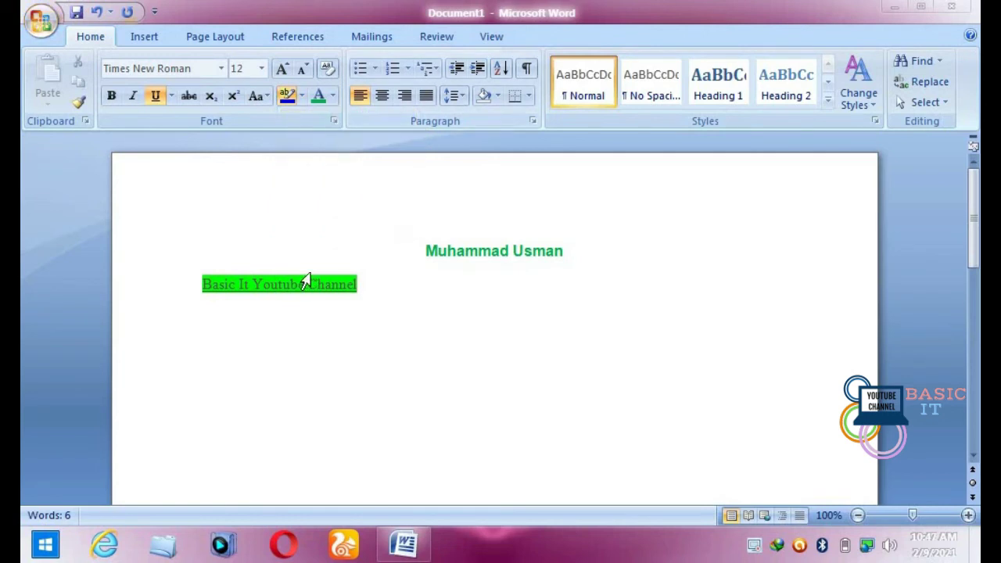
{"action": "key", "text": "ctrl+a"}
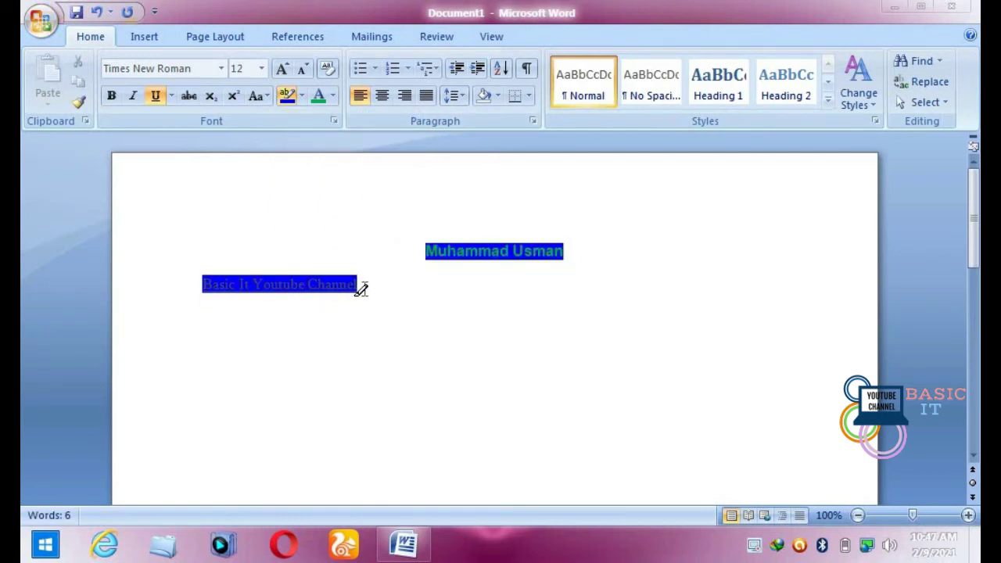
{"action": "left_click", "coordinate": [303, 97]}
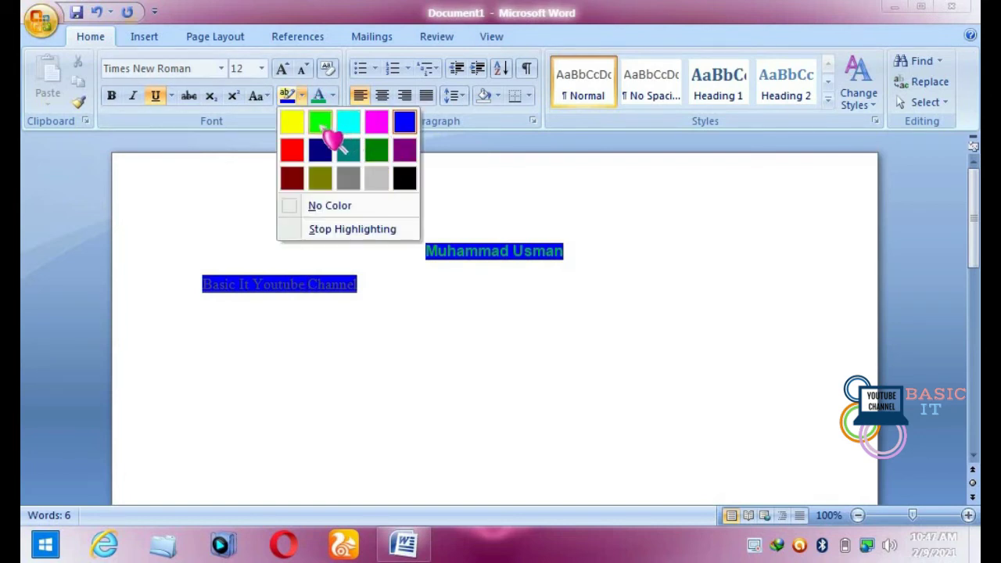
{"action": "left_click", "coordinate": [322, 124]}
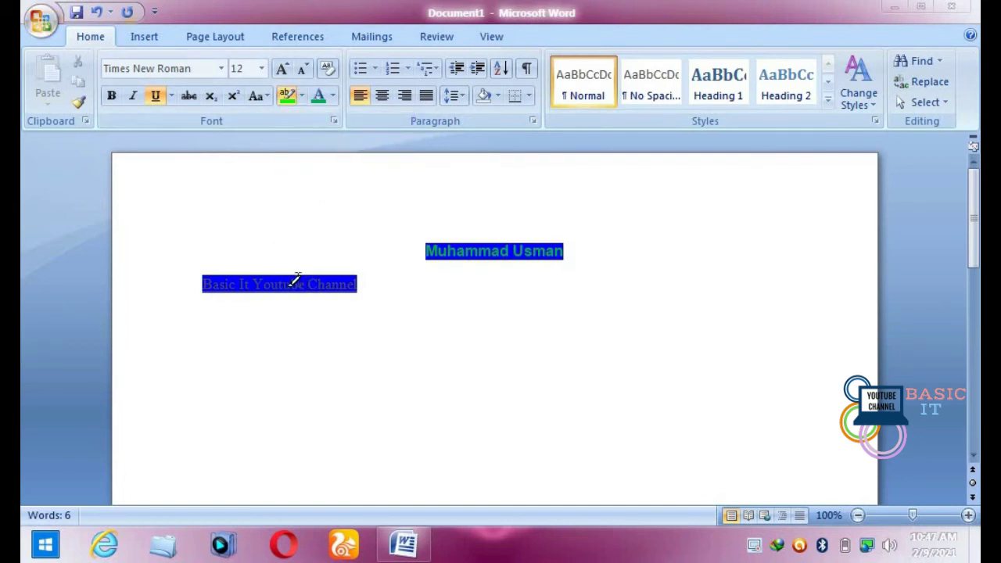
{"action": "double_click", "coordinate": [297, 283]}
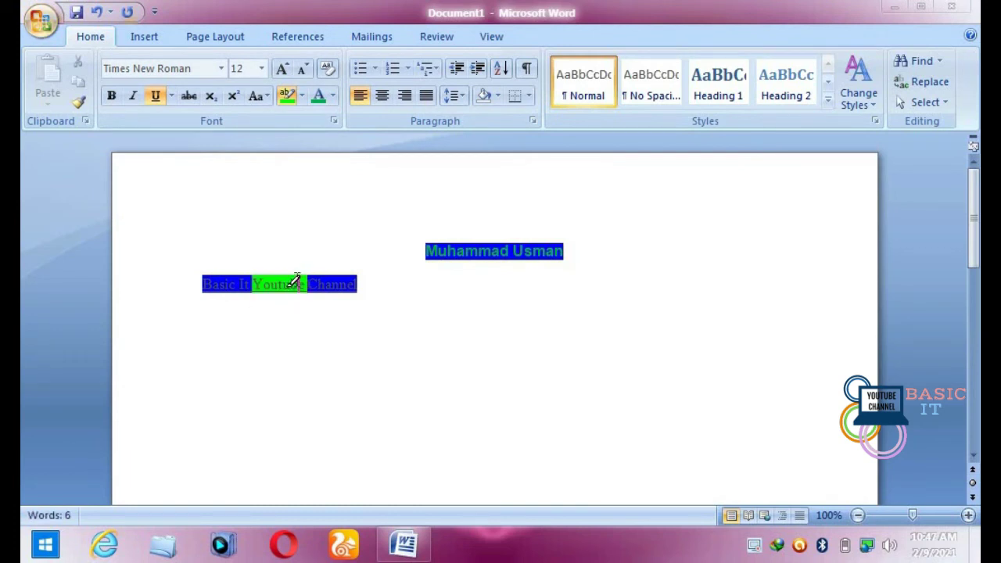
{"action": "double_click", "coordinate": [298, 283]}
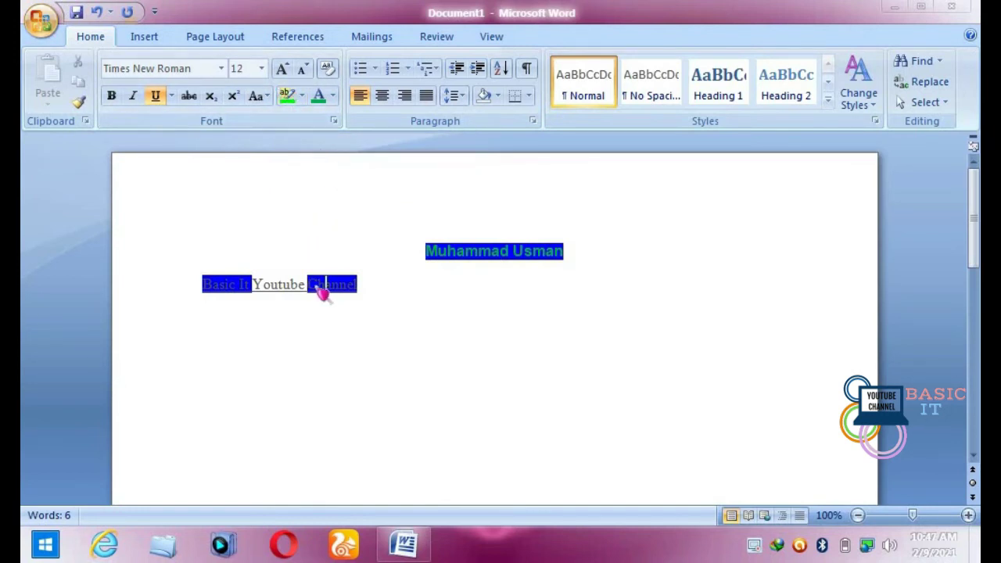
{"action": "double_click", "coordinate": [322, 288]}
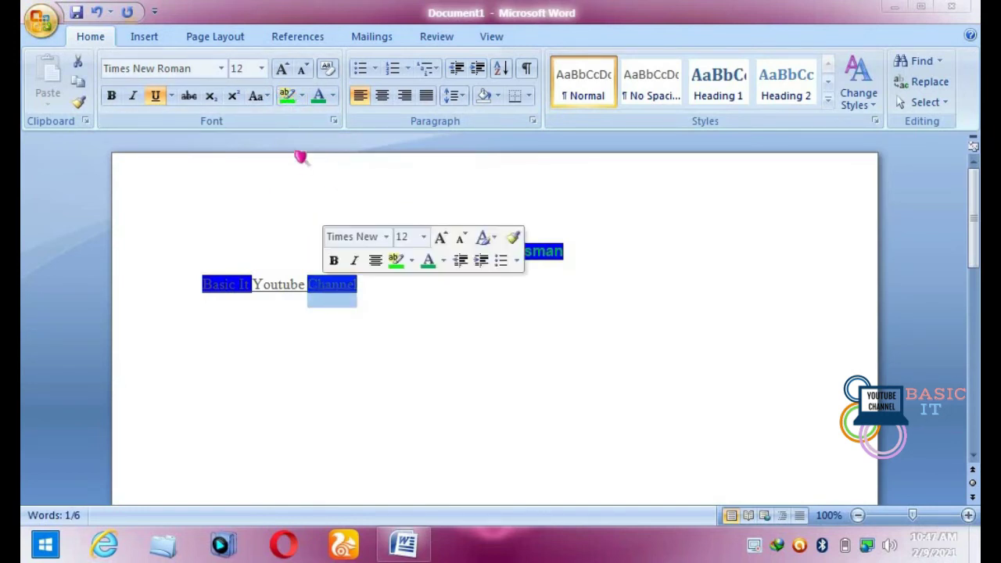
Clear the highlight from Channel, Basic It and the rest of the document with No Color
{"action": "left_click", "coordinate": [302, 95]}
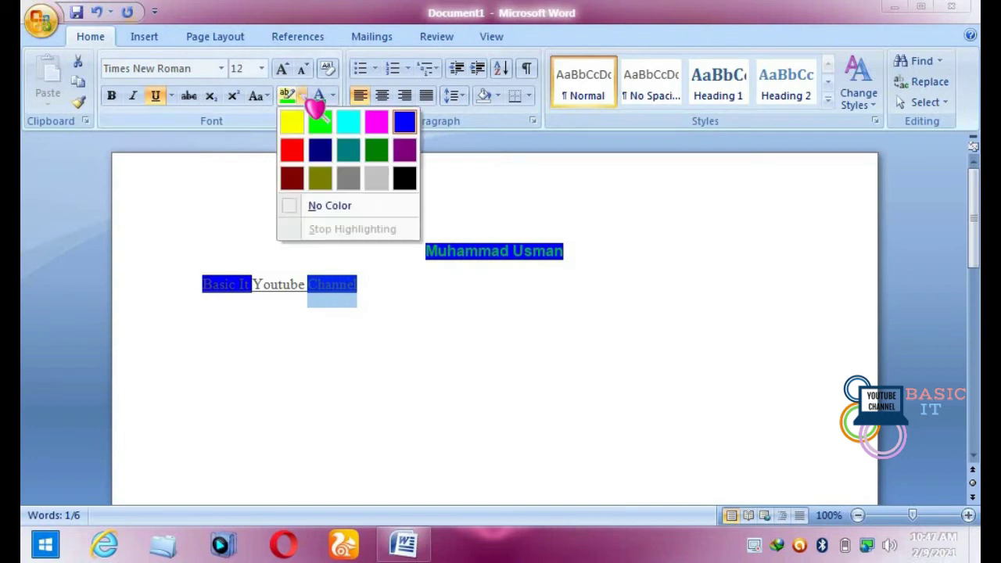
{"action": "left_click", "coordinate": [349, 208]}
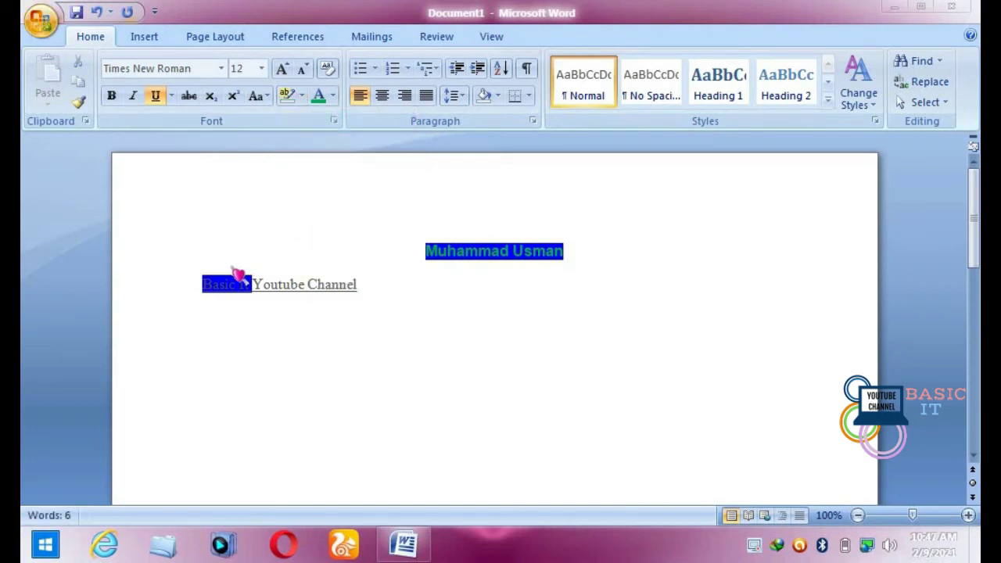
{"action": "left_click_drag", "start_coordinate": [221, 302], "coordinate": [221, 302]}
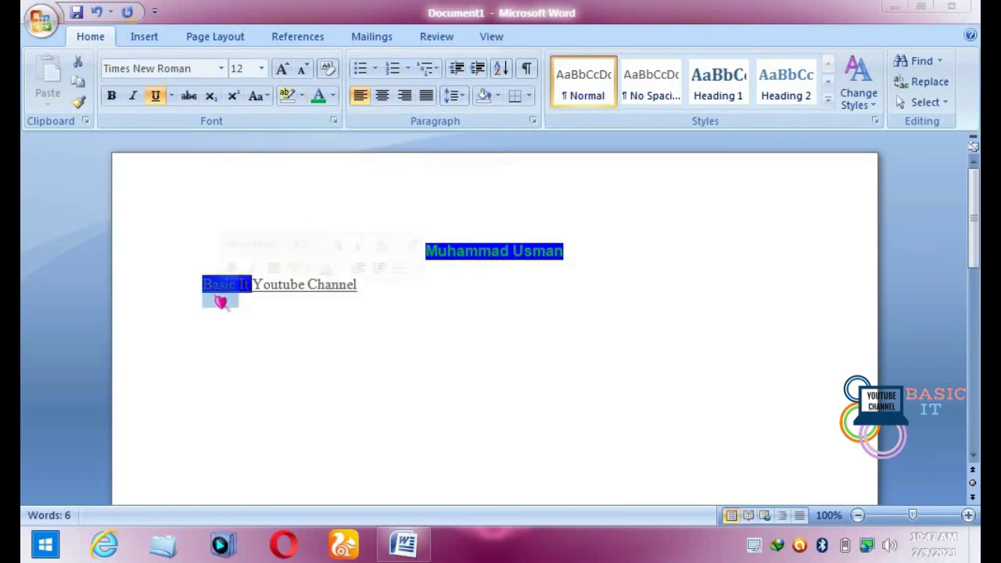
{"action": "key", "text": "ctrl+a"}
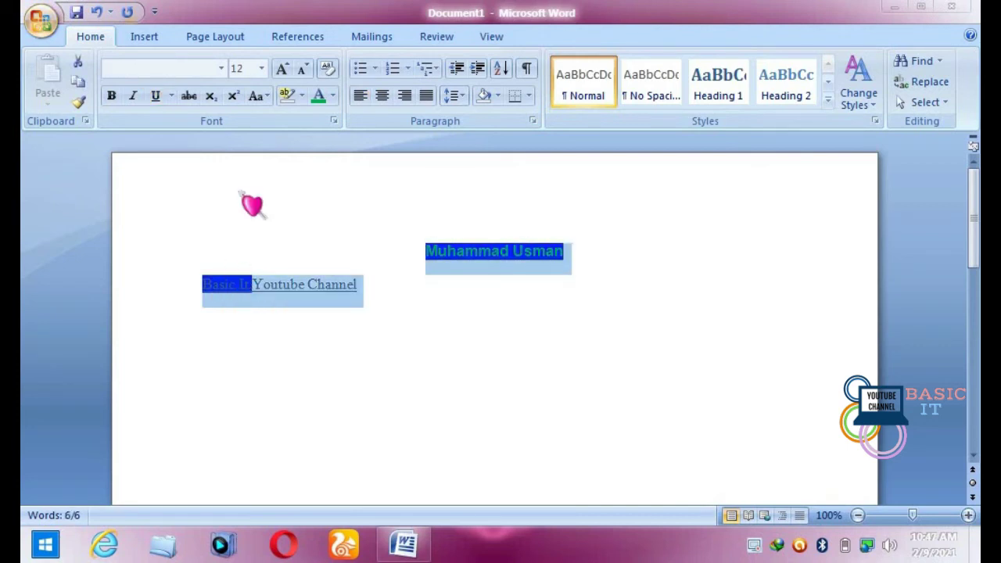
{"action": "key", "text": "Right"}
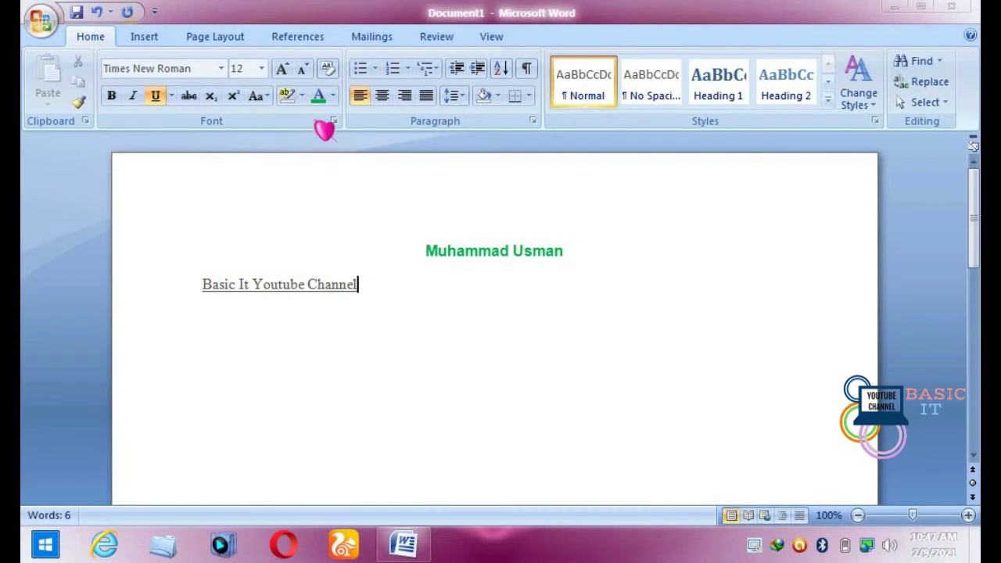
{"action": "left_click", "coordinate": [297, 100]}
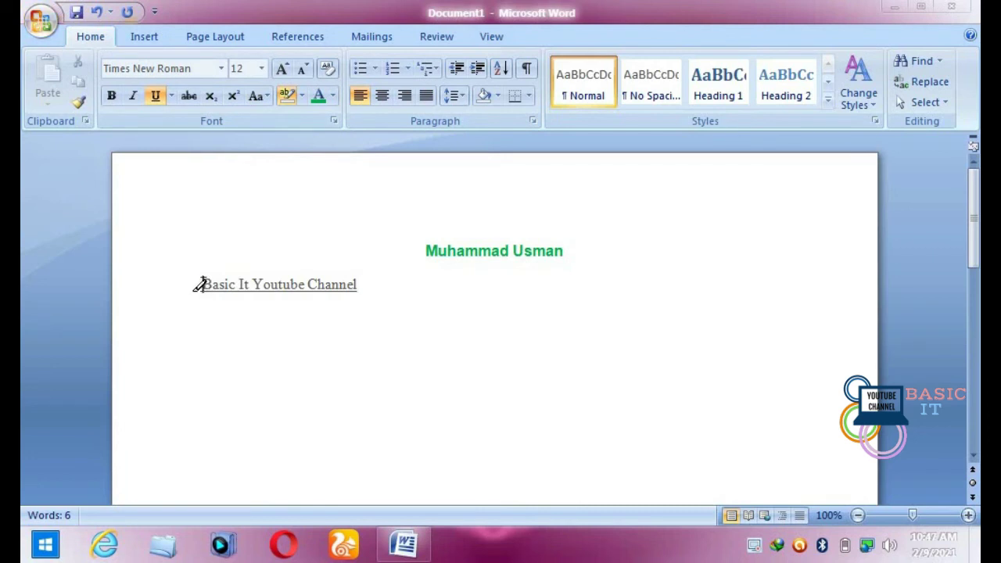
Highlight the 'Basic It Youtube Channel' line in pink, keeping the name unhighlighted
{"action": "left_click_drag", "start_coordinate": [201, 283], "coordinate": [363, 291]}
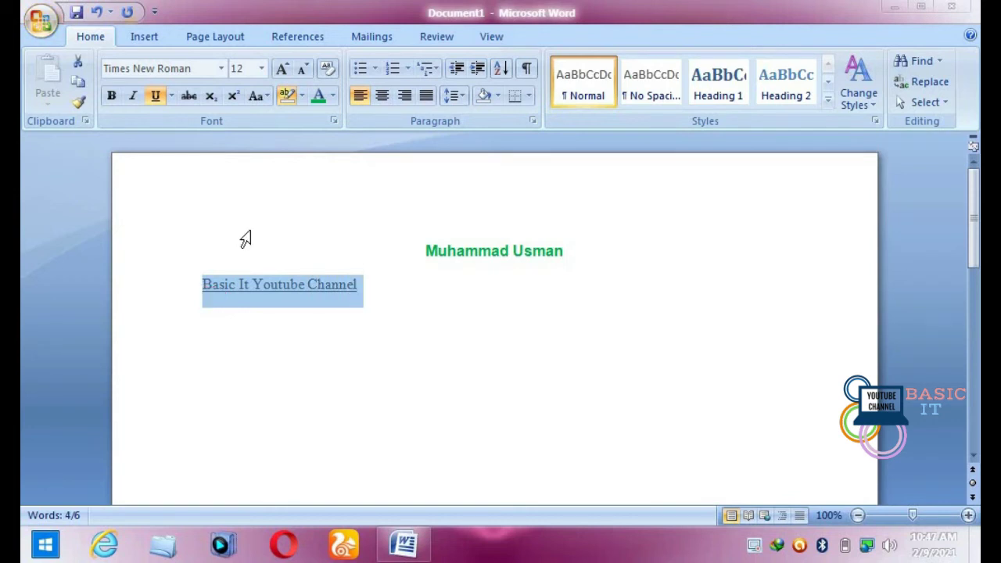
{"action": "left_click", "coordinate": [303, 97]}
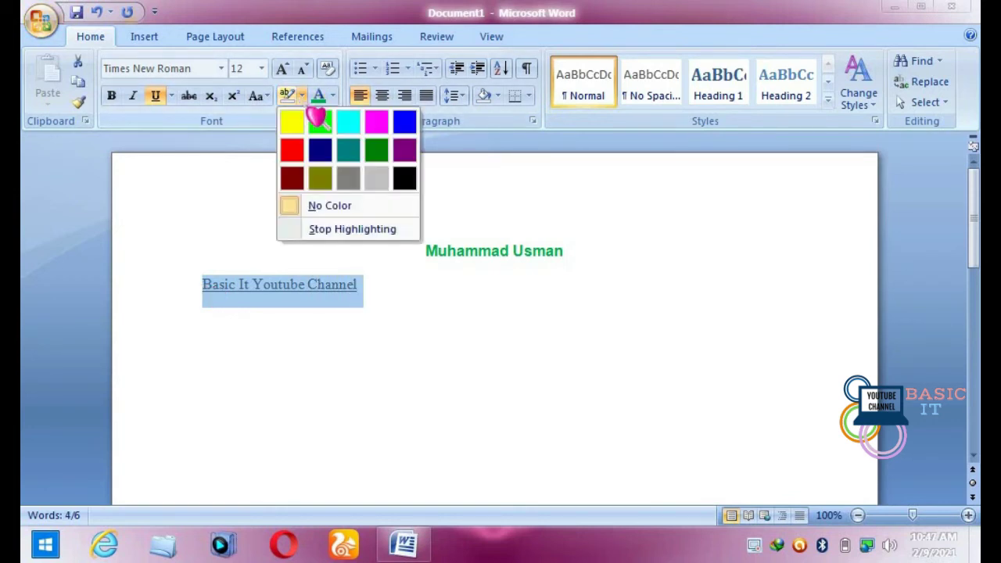
{"action": "left_click", "coordinate": [328, 127]}
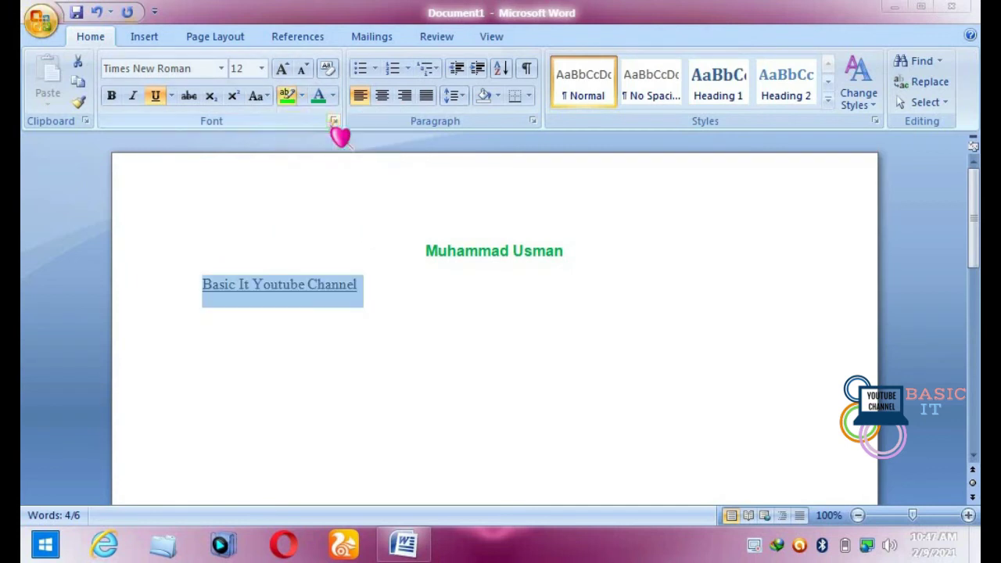
{"action": "left_click", "coordinate": [303, 96]}
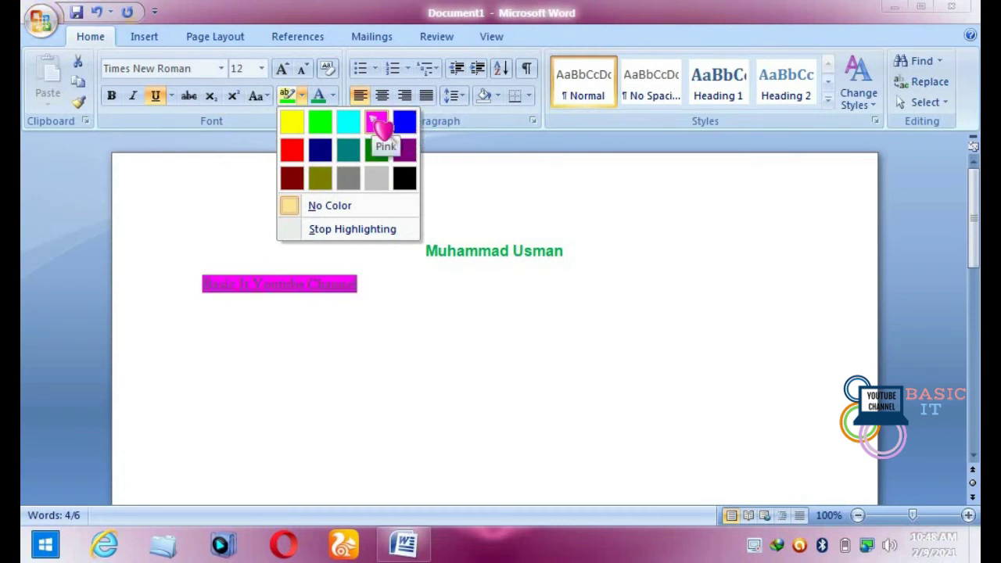
{"action": "left_click", "coordinate": [376, 123]}
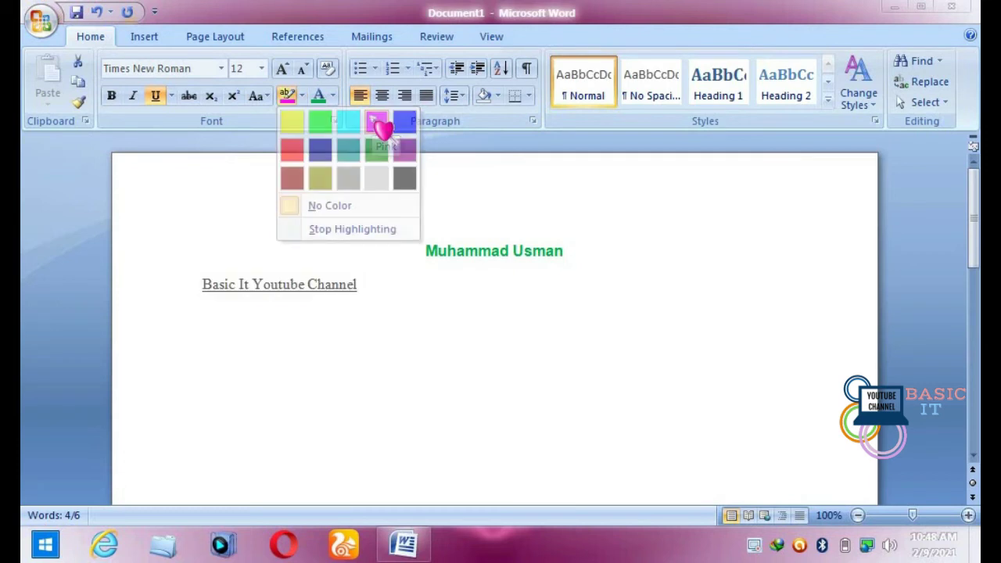
{"action": "left_click", "coordinate": [372, 284]}
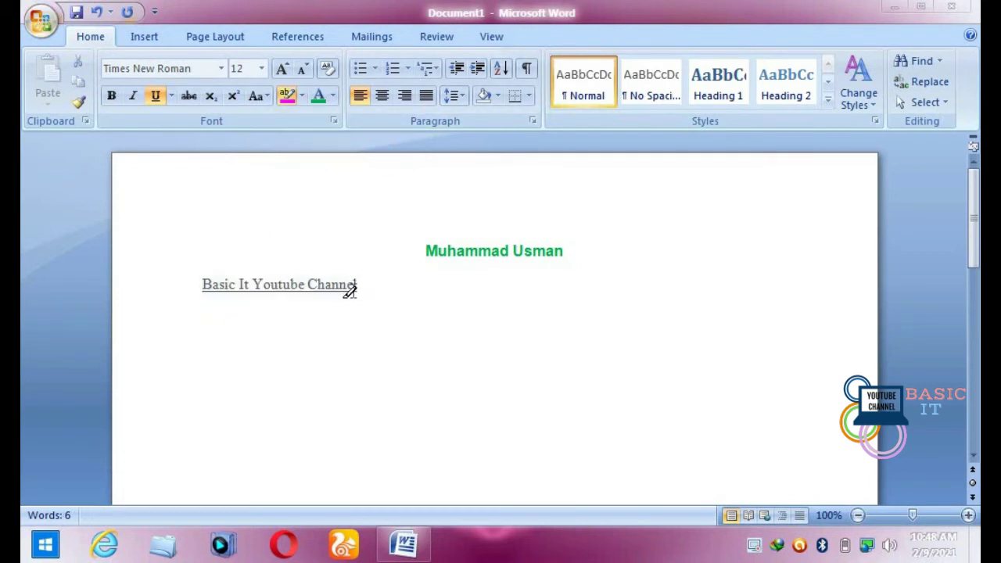
{"action": "triple_click", "coordinate": [339, 288]}
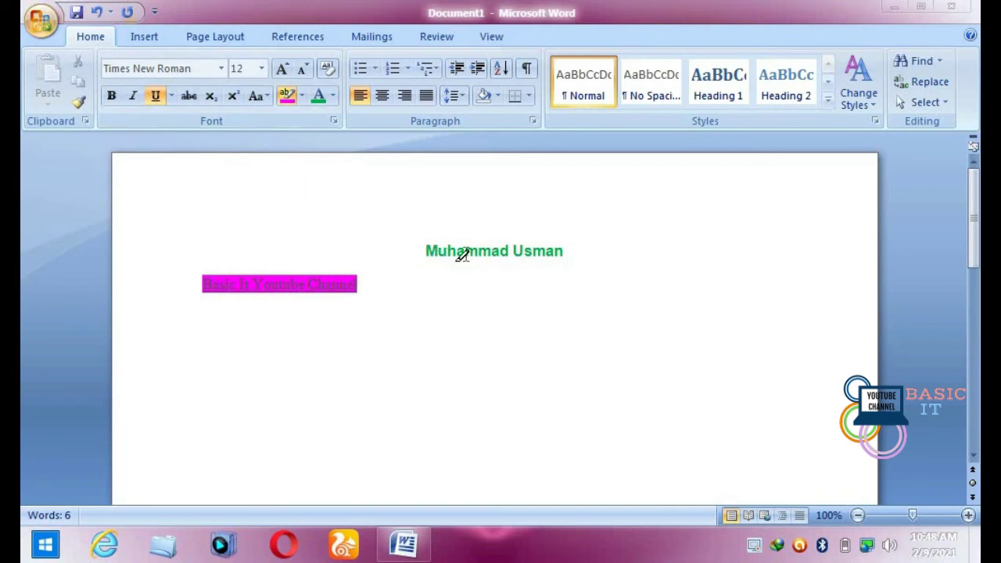
{"action": "left_click_drag", "start_coordinate": [426, 254], "coordinate": [444, 255]}
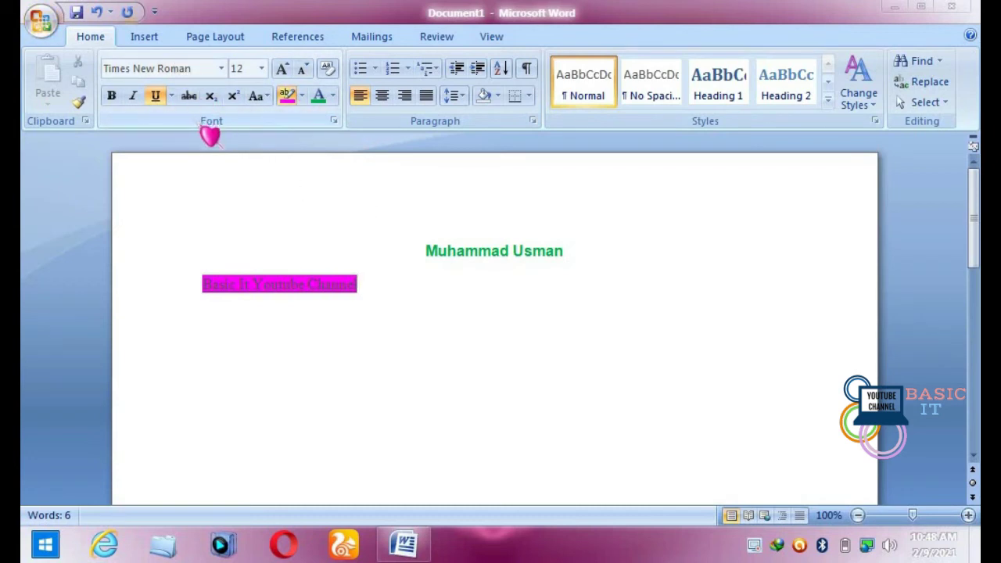
{"action": "triple_click", "coordinate": [494, 250]}
{"action": "key", "text": "Right"}
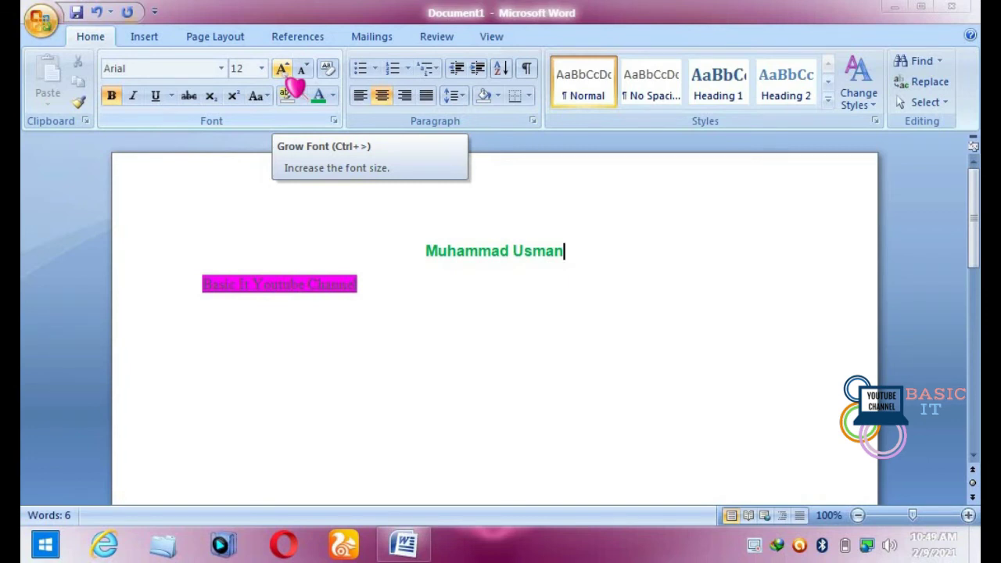
Try Grow Font up to 20 pt and Shrink Font back to 12 pt on the name
{"action": "left_click", "coordinate": [282, 69]}
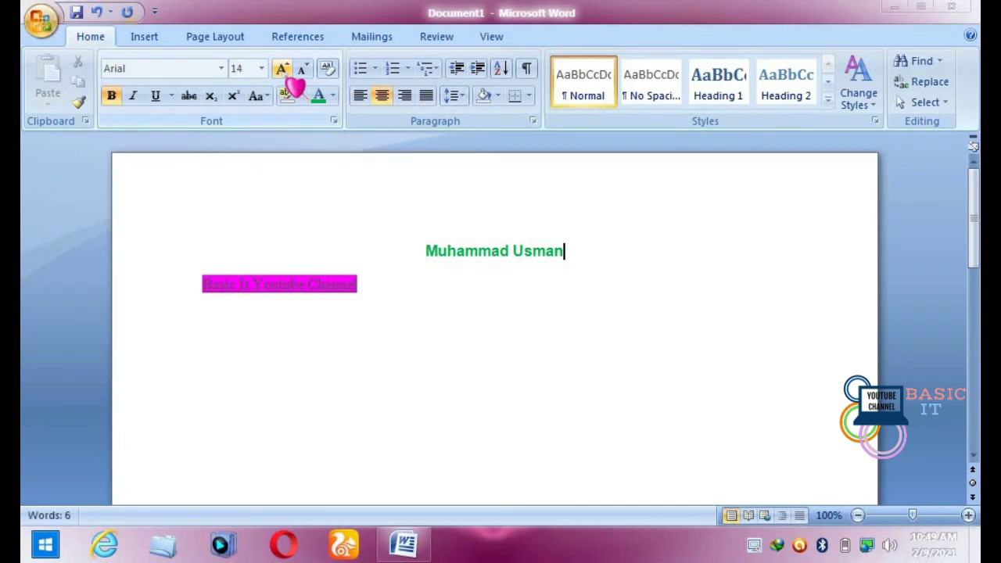
{"action": "left_click", "coordinate": [282, 68]}
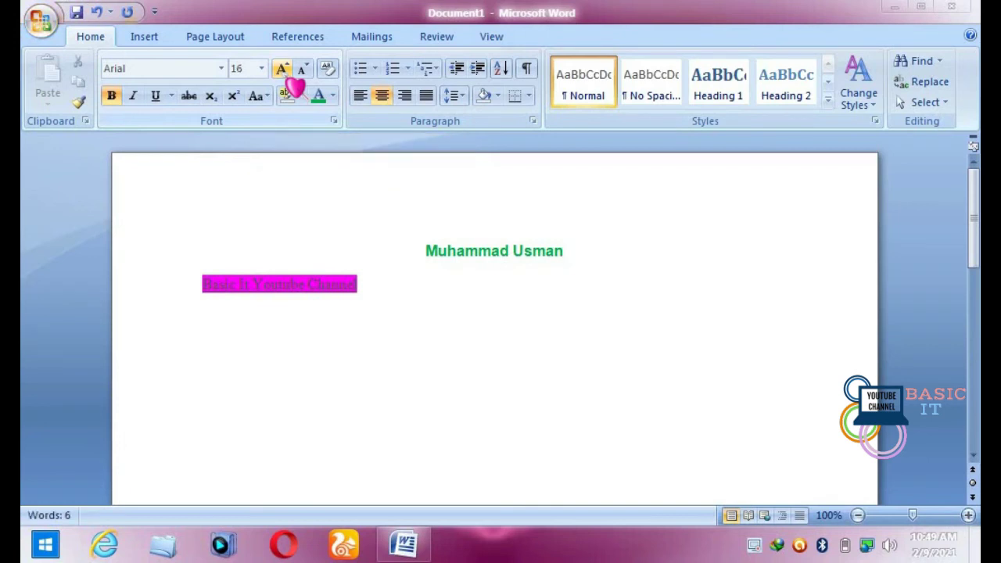
{"action": "left_click", "coordinate": [282, 69]}
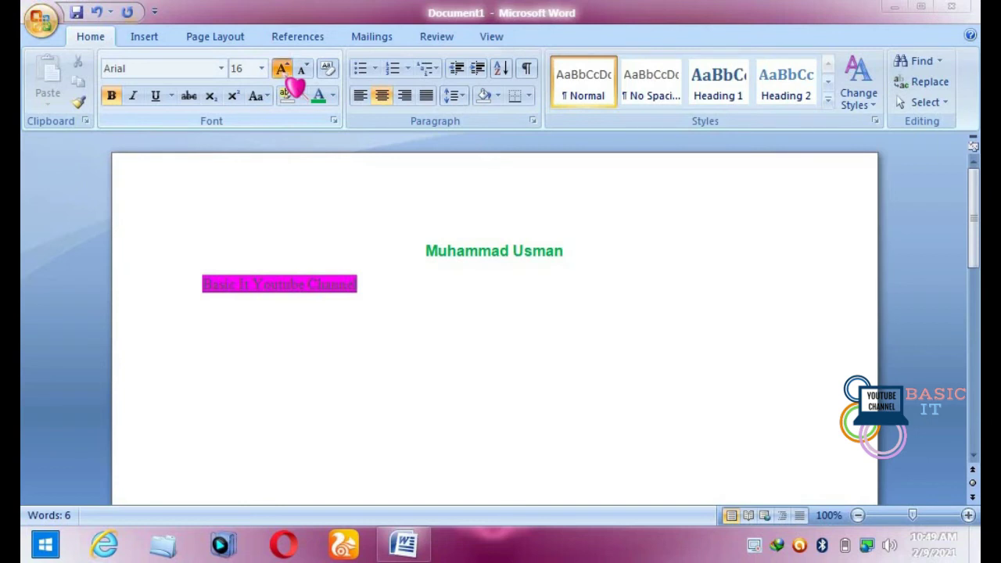
{"action": "left_click", "coordinate": [281, 69]}
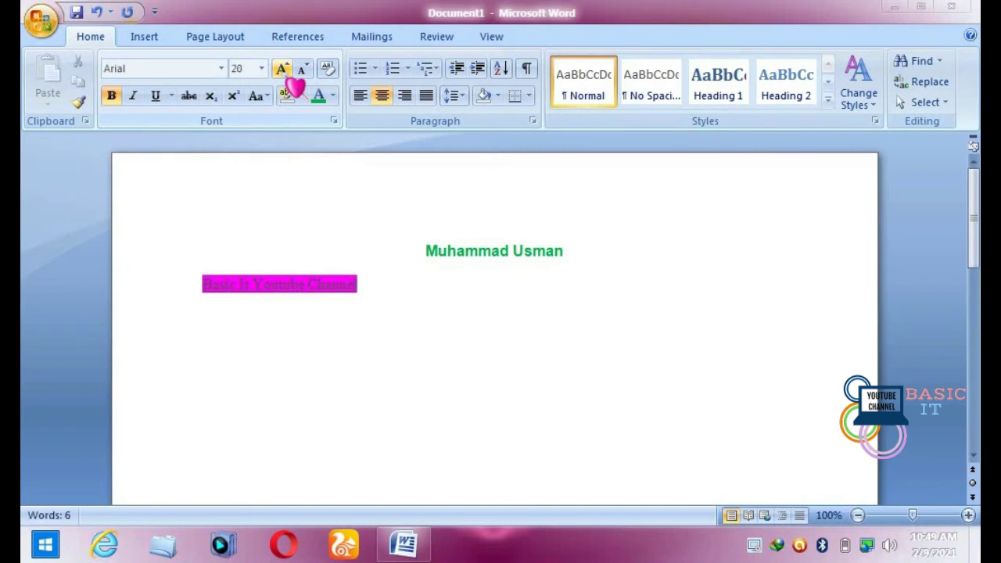
{"action": "left_click_drag", "start_coordinate": [426, 250], "coordinate": [551, 270]}
{"action": "left_click", "coordinate": [551, 270]}
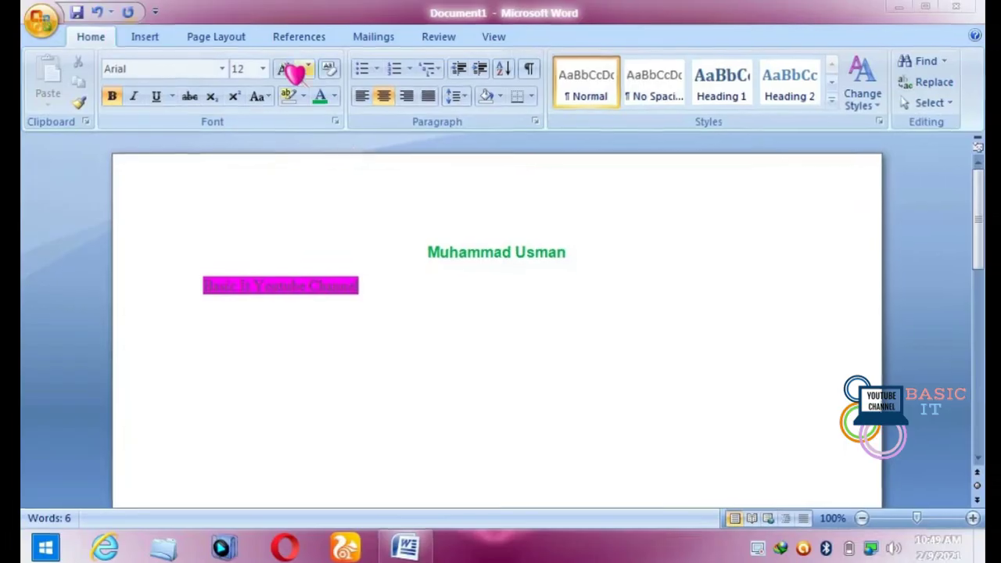
{"action": "left_click", "coordinate": [294, 73]}
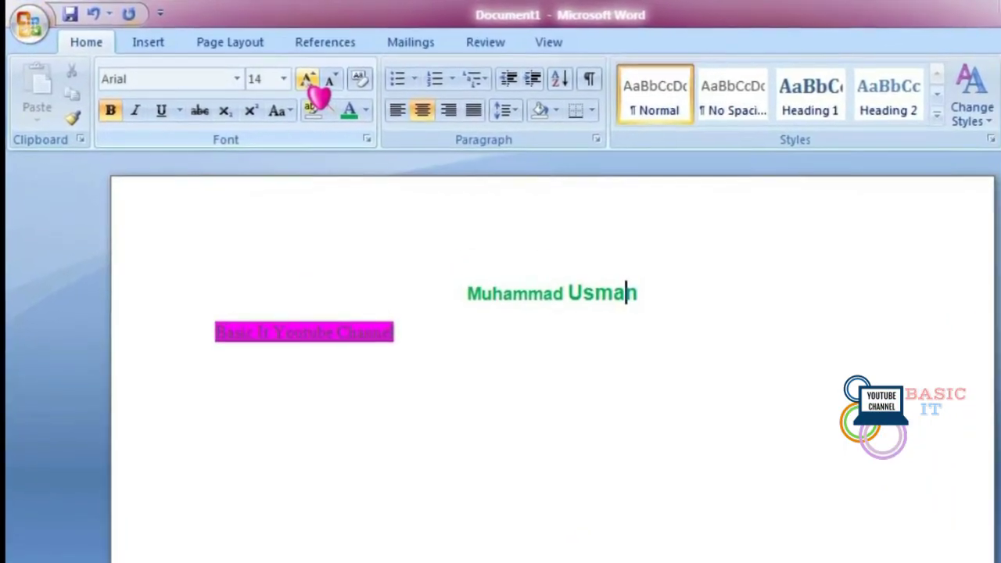
{"action": "left_click", "coordinate": [322, 86]}
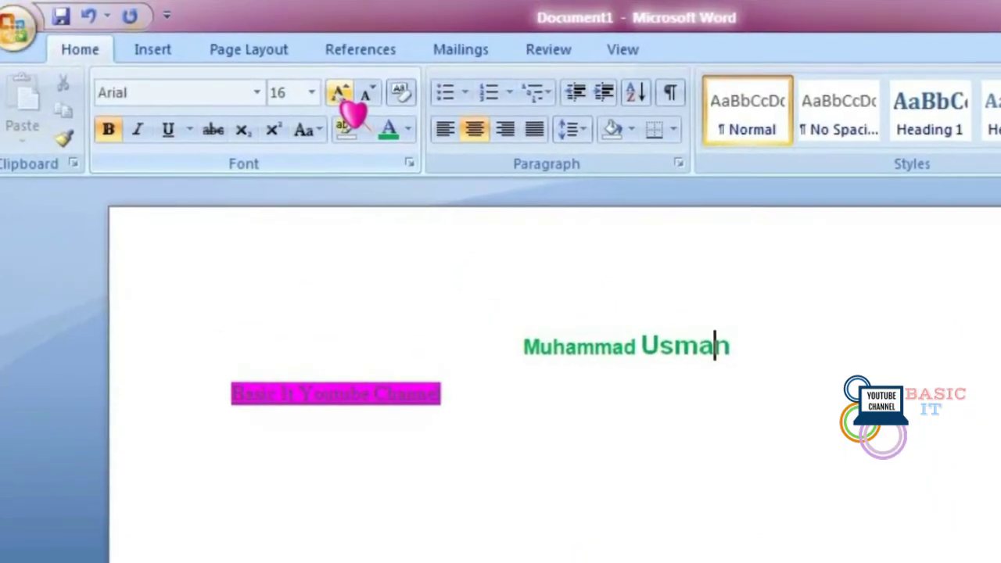
{"action": "left_click", "coordinate": [323, 86]}
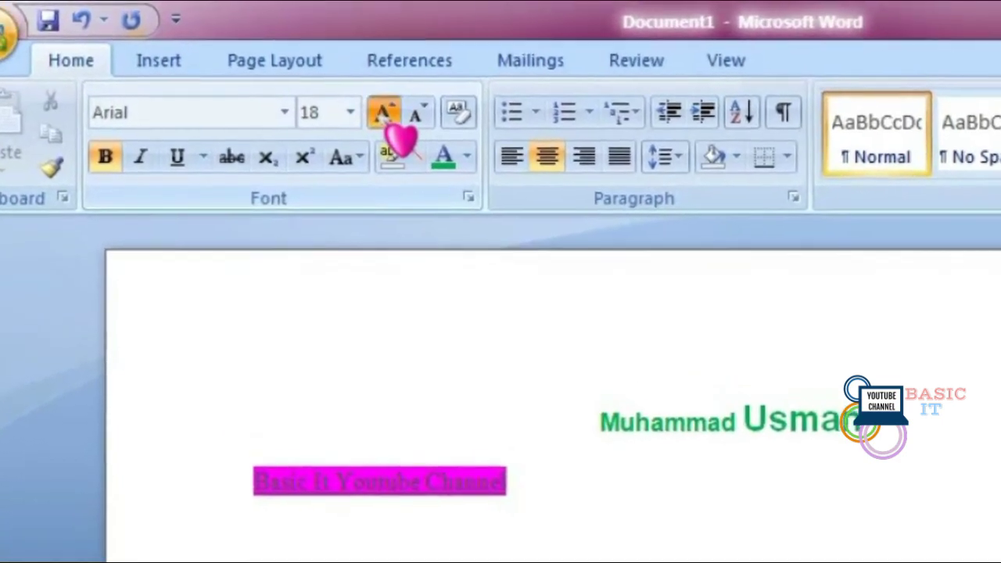
{"action": "left_click", "coordinate": [360, 103]}
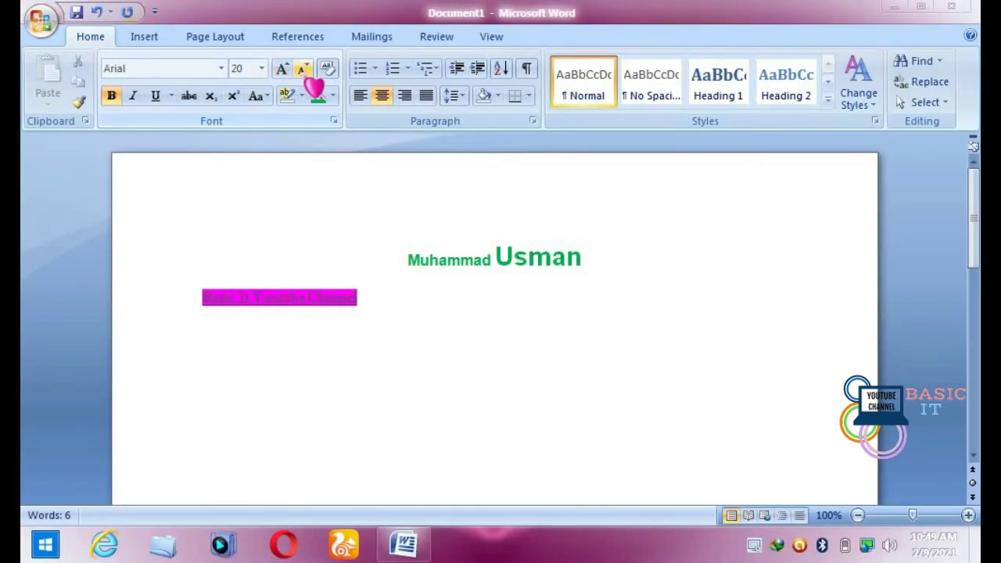
{"action": "left_click", "coordinate": [305, 71]}
{"action": "left_click", "coordinate": [304, 71]}
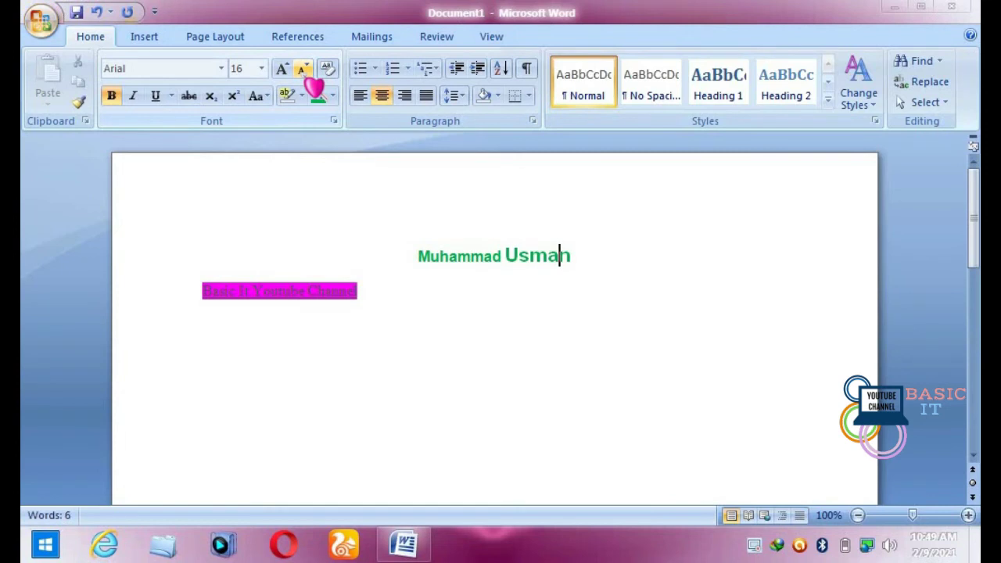
{"action": "left_click", "coordinate": [305, 70]}
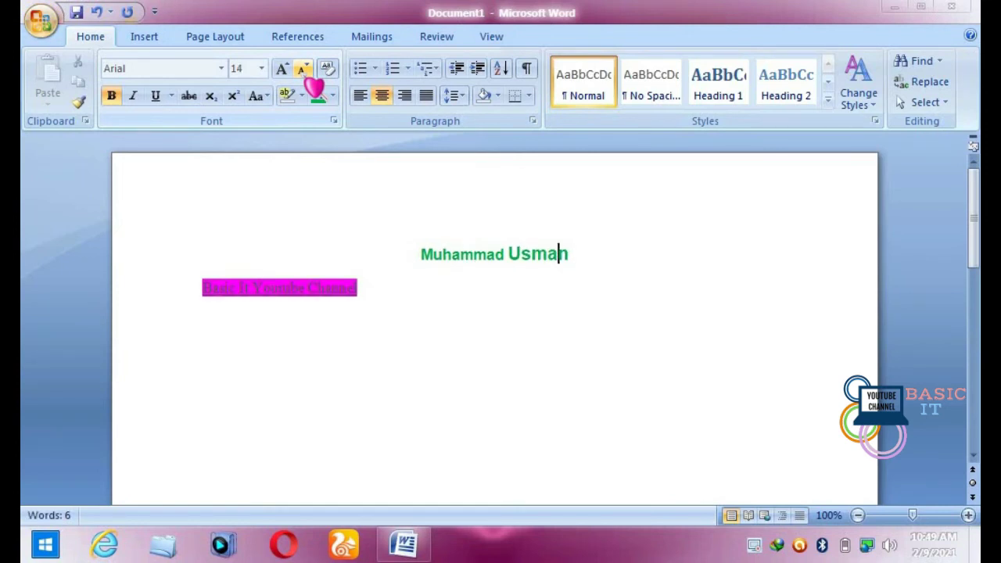
{"action": "left_click", "coordinate": [304, 71]}
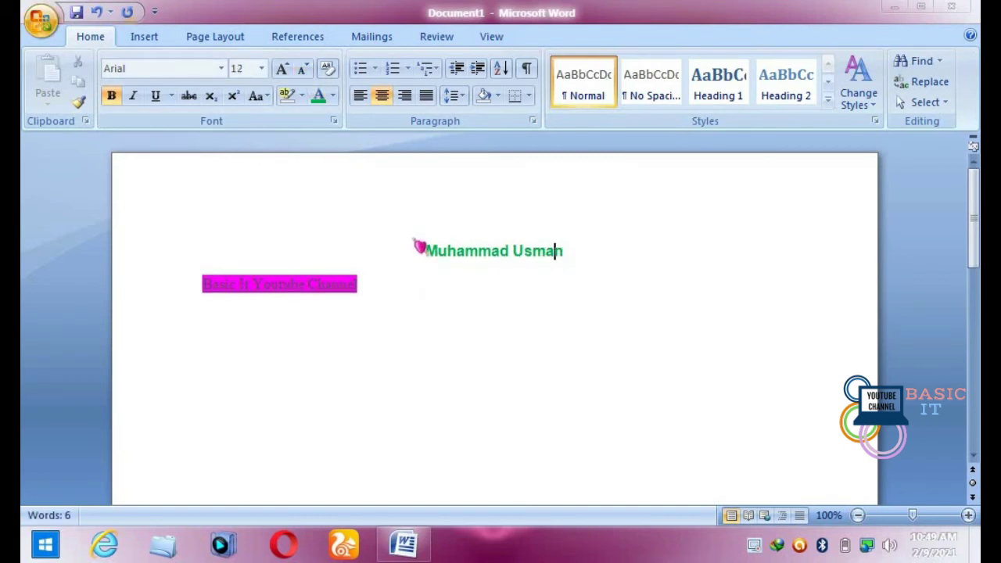
Select the whole name, grow it up to 72 pt, then shrink it to 20 pt
{"action": "left_click_drag", "start_coordinate": [422, 252], "coordinate": [563, 260]}
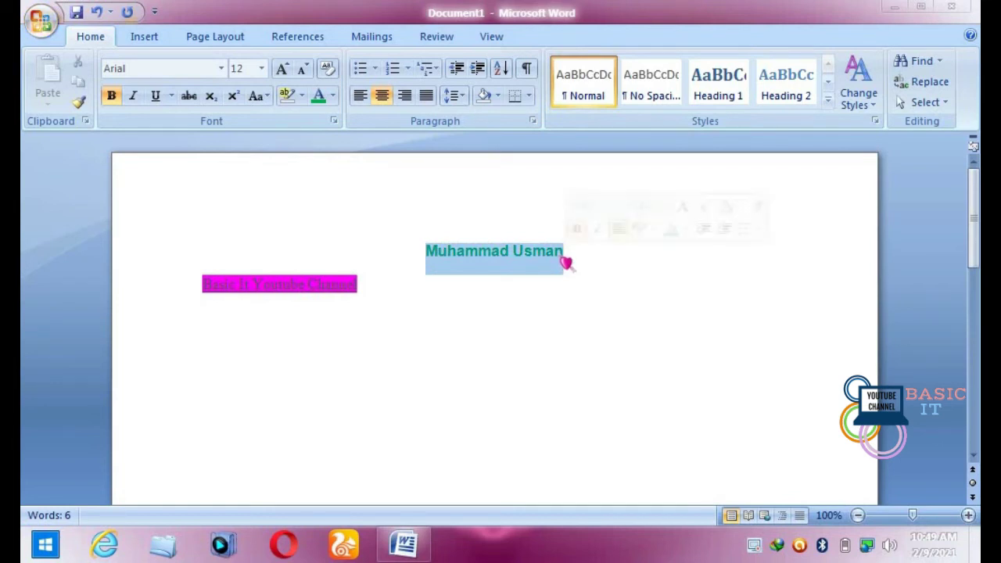
{"action": "left_click", "coordinate": [284, 70]}
{"action": "left_click", "coordinate": [285, 70]}
{"action": "left_click", "coordinate": [283, 68]}
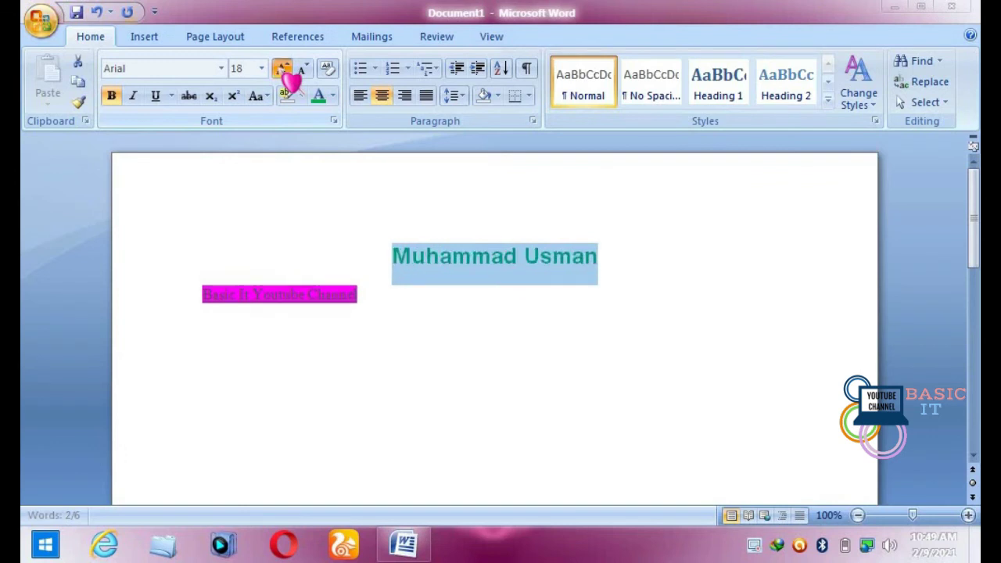
{"action": "left_click", "coordinate": [284, 69]}
{"action": "left_click", "coordinate": [284, 69]}
{"action": "left_click", "coordinate": [284, 69]}
{"action": "left_click", "coordinate": [284, 69]}
{"action": "left_click", "coordinate": [284, 69]}
{"action": "left_click", "coordinate": [284, 69]}
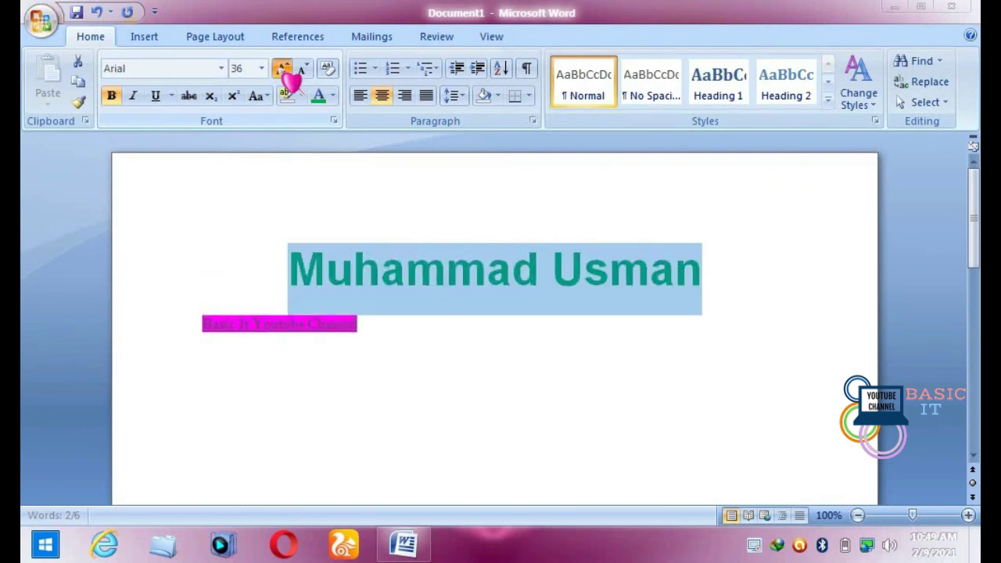
{"action": "left_click", "coordinate": [284, 69]}
{"action": "left_click", "coordinate": [284, 69]}
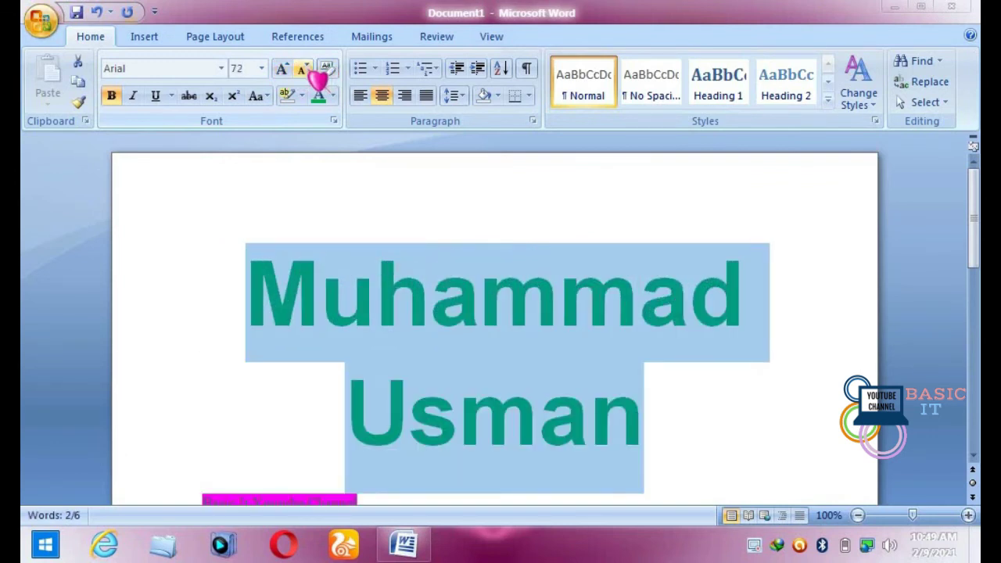
{"action": "left_click", "coordinate": [303, 70]}
{"action": "left_click", "coordinate": [303, 69]}
{"action": "left_click", "coordinate": [303, 70]}
{"action": "left_click", "coordinate": [304, 70]}
{"action": "left_click", "coordinate": [303, 69]}
{"action": "left_click", "coordinate": [303, 70]}
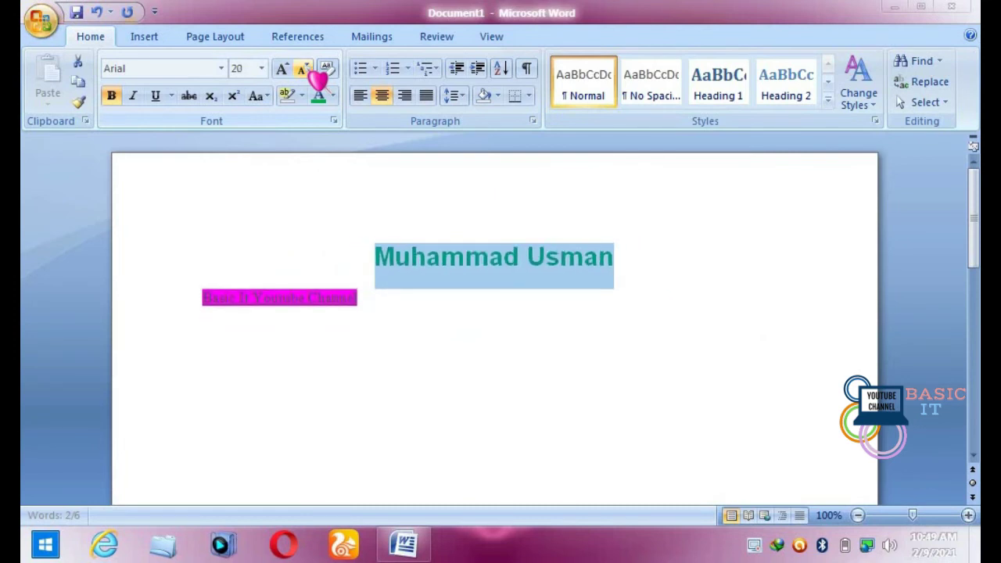
{"action": "left_click", "coordinate": [303, 70]}
{"action": "left_click", "coordinate": [303, 69]}
{"action": "left_click", "coordinate": [303, 70]}
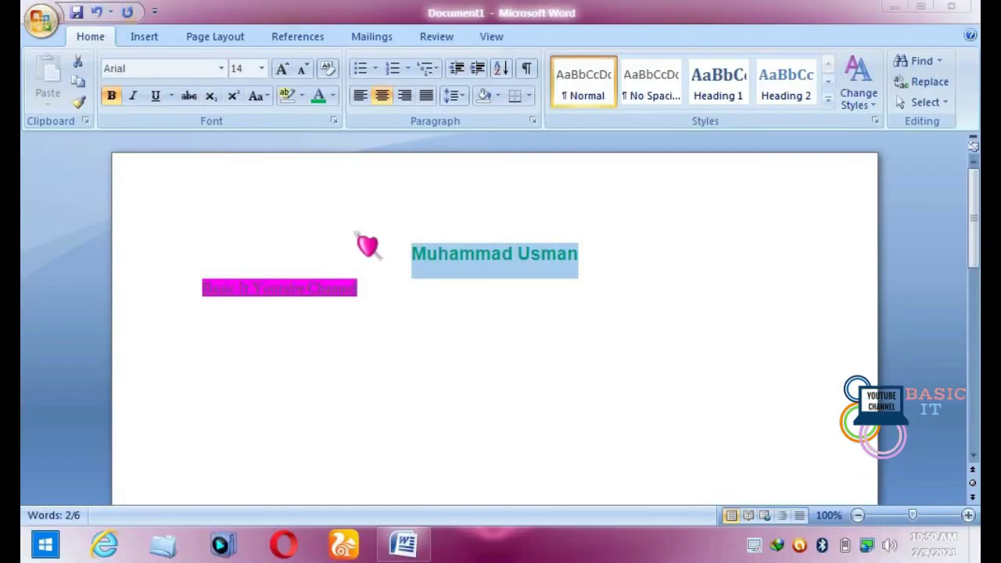
Save the document to the Desktop as a Word Document under the suggested person's-name file name
{"action": "key", "text": "ctrl+s"}
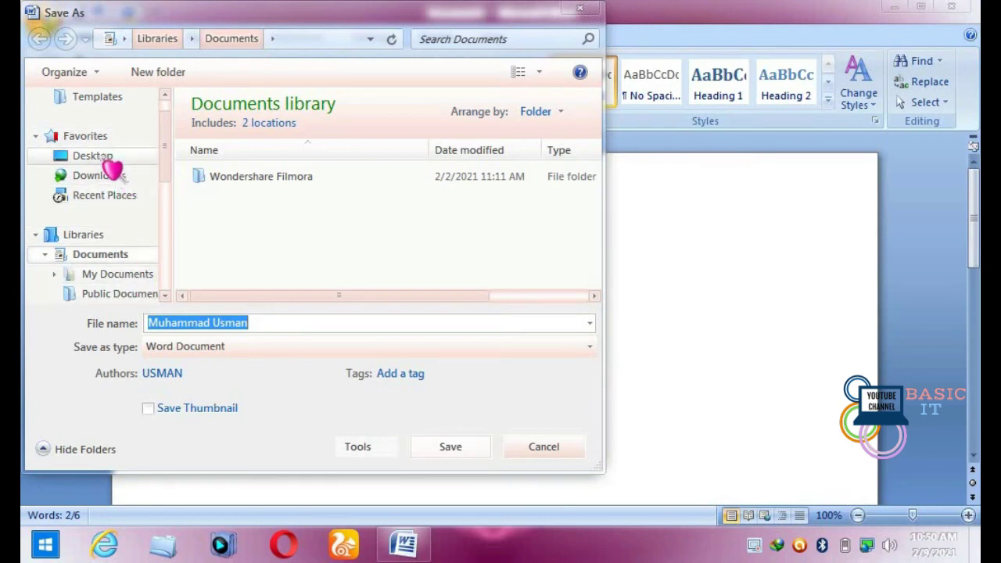
{"action": "left_click", "coordinate": [108, 158]}
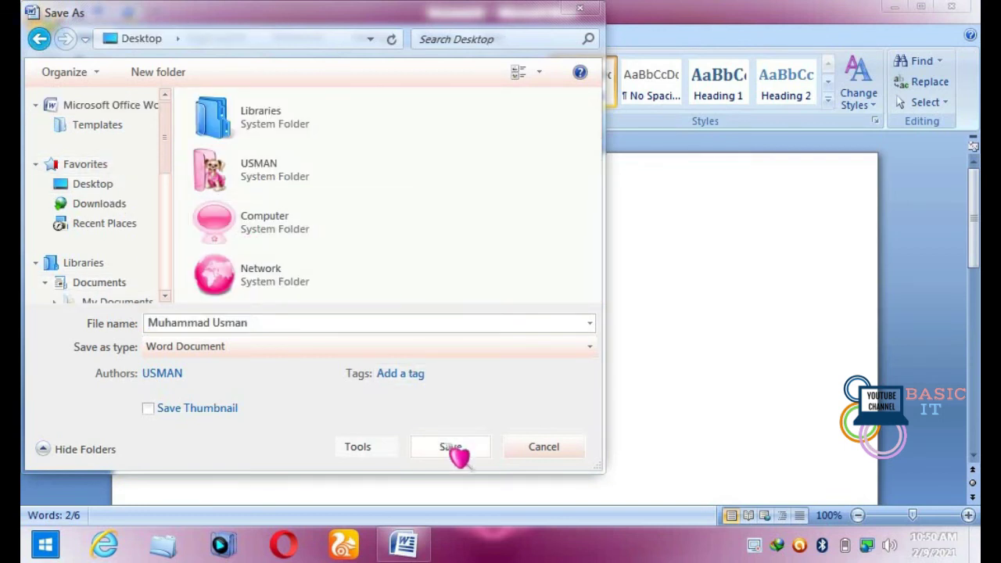
{"action": "left_click", "coordinate": [452, 449]}
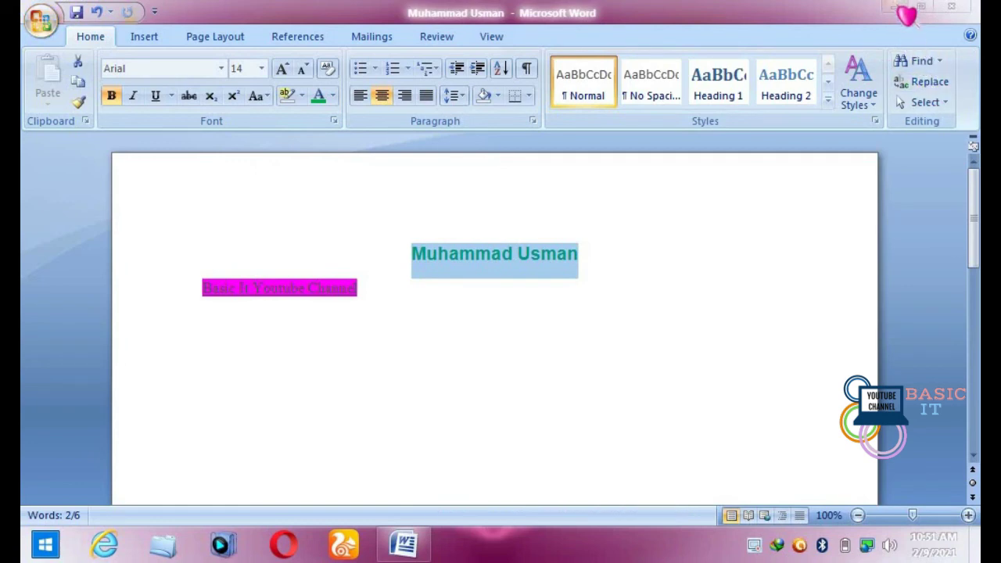
Minimize Word to see the saved file on the Desktop, then restore Word and open the Office menu
{"action": "left_click", "coordinate": [896, 10]}
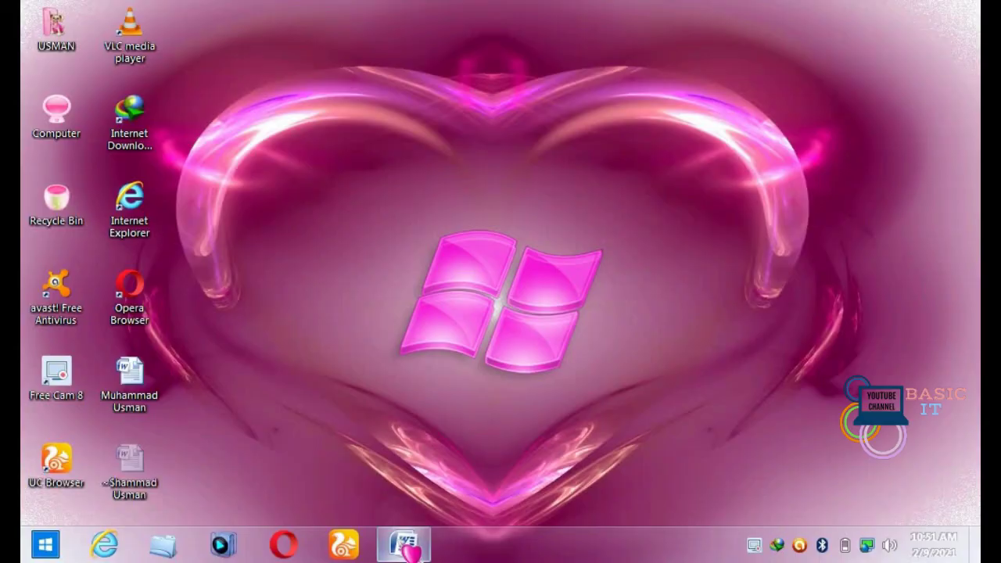
{"action": "left_click", "coordinate": [404, 542]}
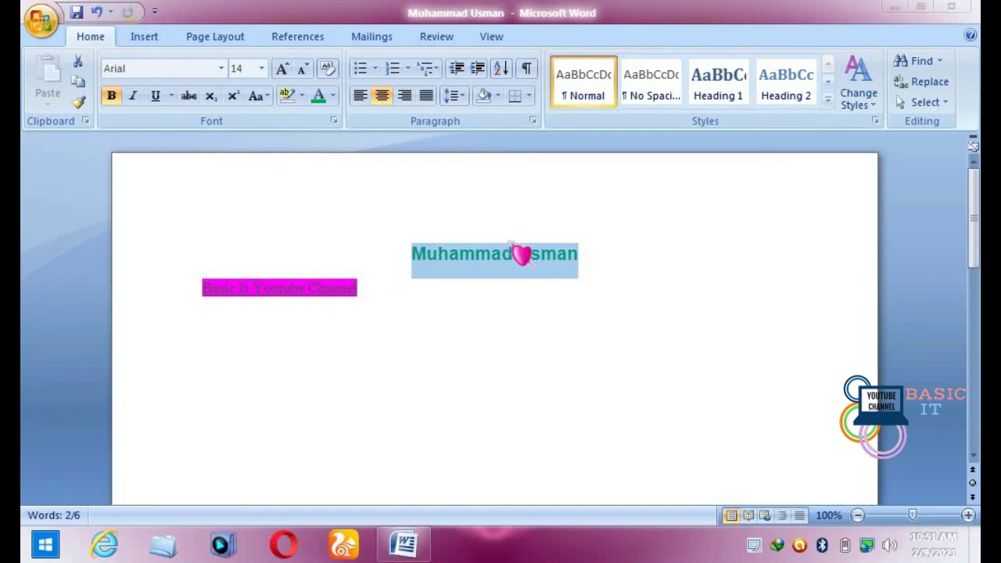
{"action": "left_click", "coordinate": [41, 21]}
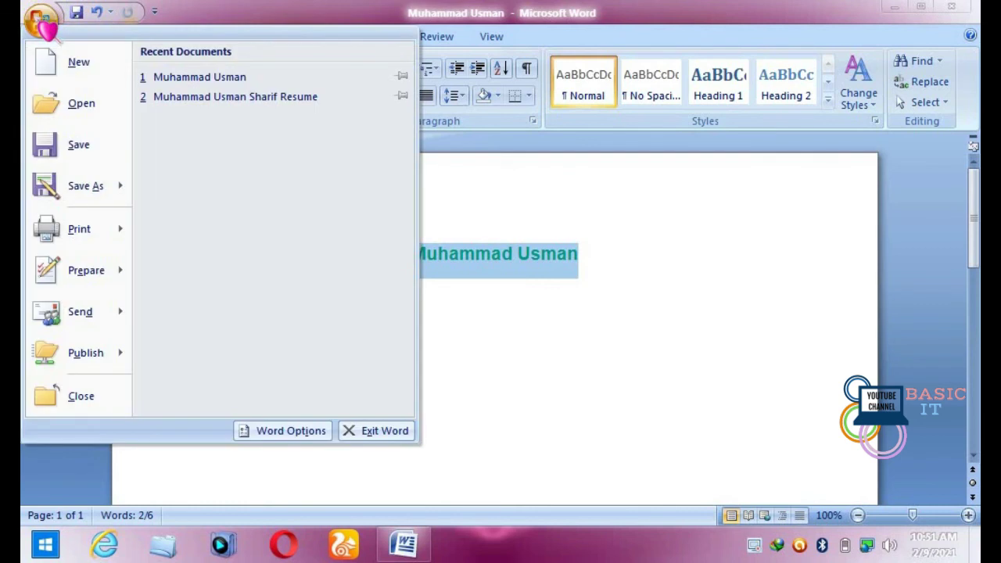
Choose Save As from the Office menu to open the Save As dialog at the Desktop
{"action": "mouse_move", "coordinate": [98, 321]}
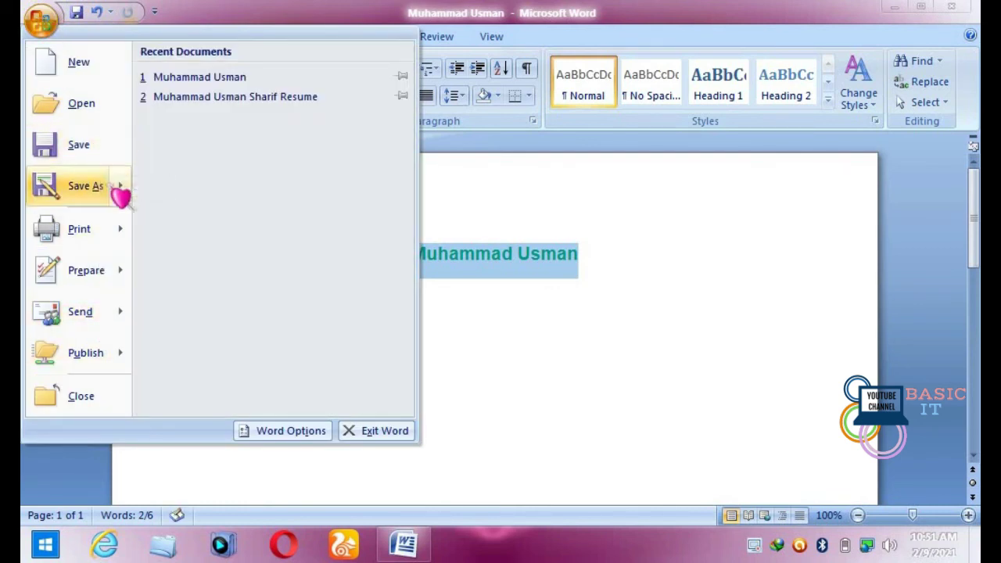
{"action": "mouse_move", "coordinate": [116, 192]}
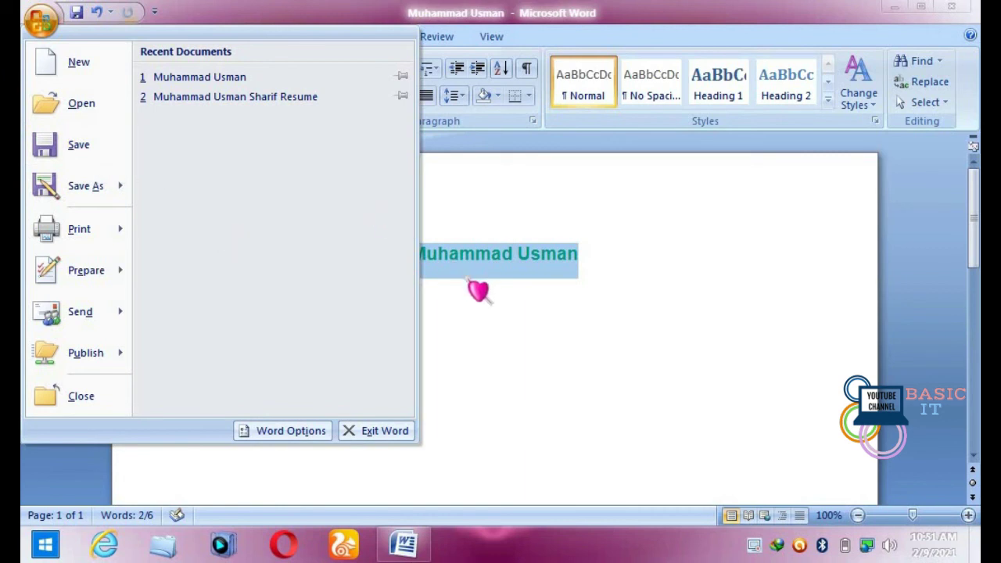
{"action": "mouse_move", "coordinate": [76, 202]}
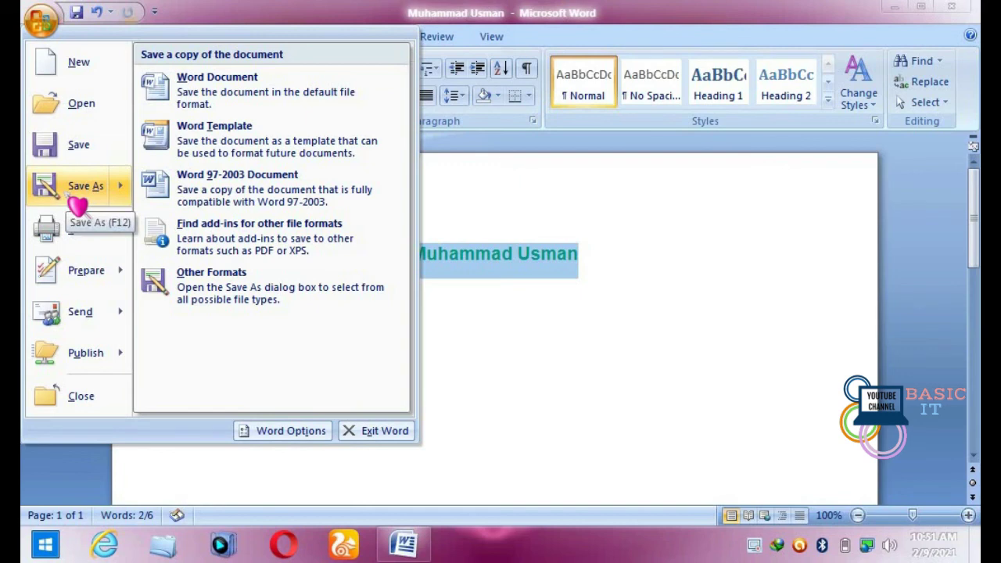
{"action": "left_click", "coordinate": [77, 205]}
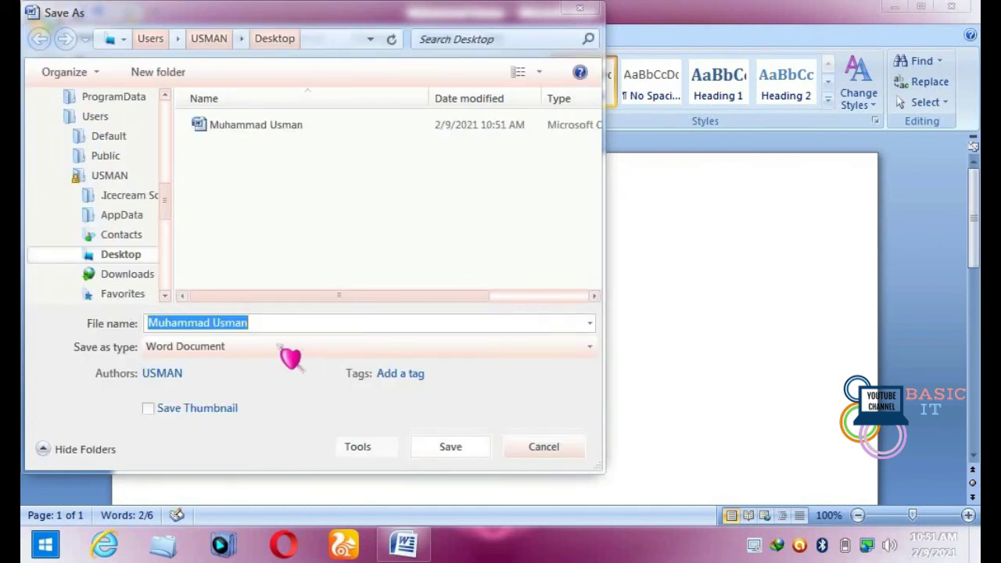
Keep the Word Document format, rename the file 'basic it', and save it to the Desktop
{"action": "left_click", "coordinate": [340, 348]}
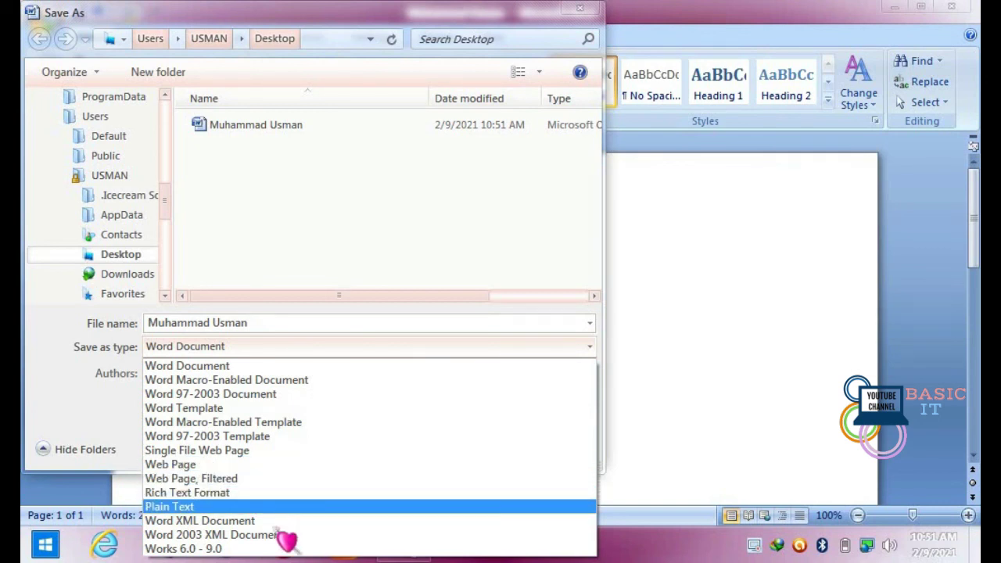
{"action": "left_click", "coordinate": [310, 366]}
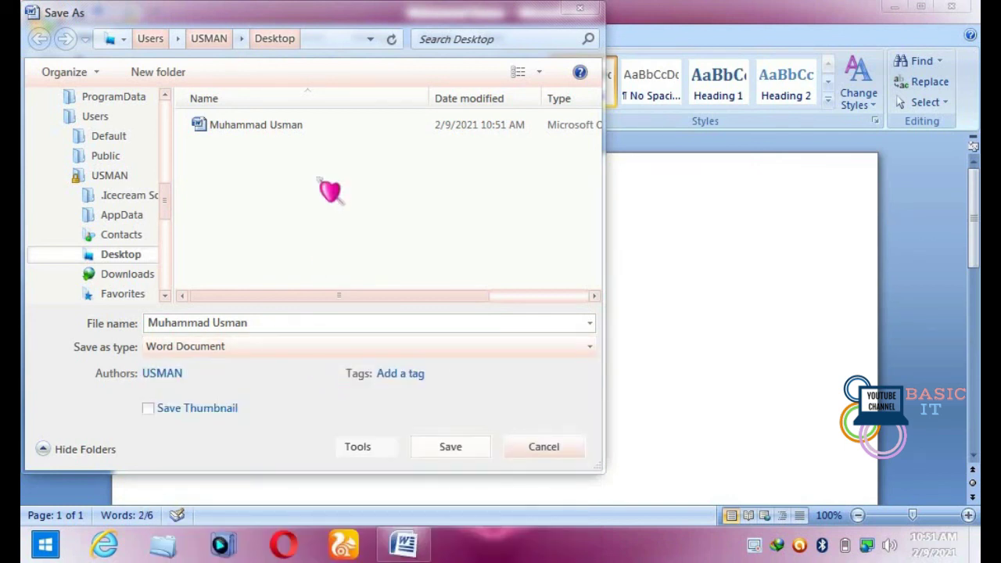
{"action": "left_click", "coordinate": [258, 327]}
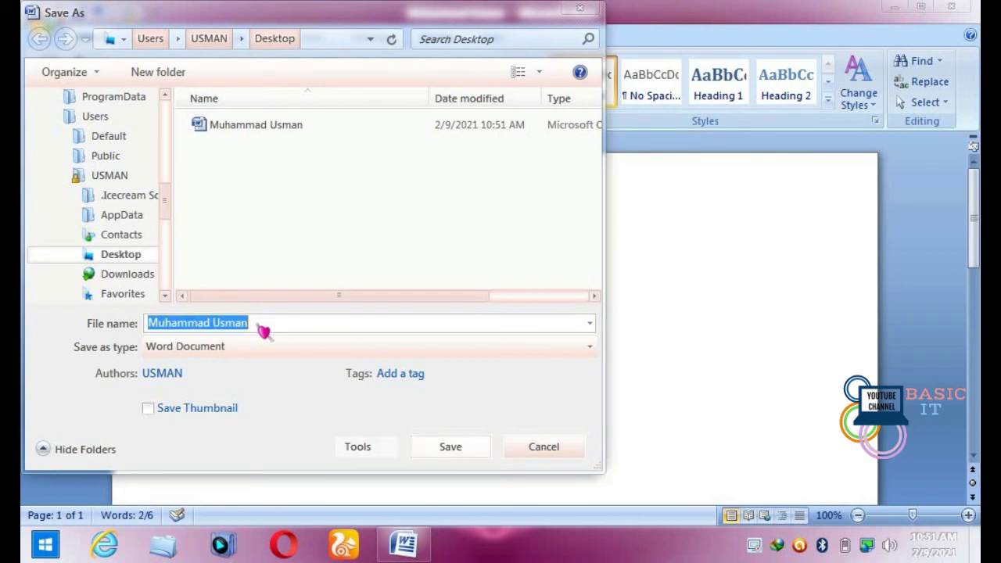
{"action": "type", "text": "basic it"}
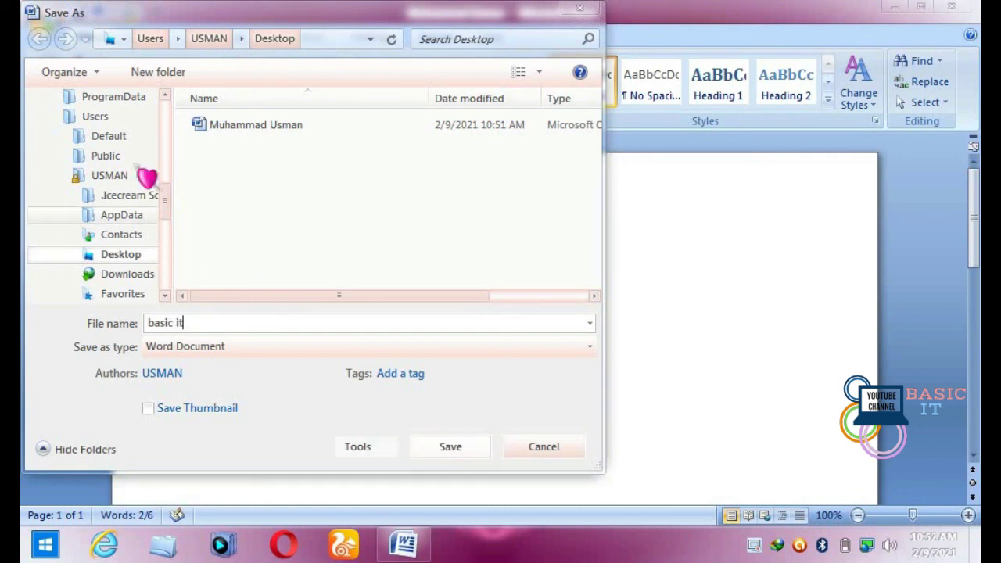
{"action": "scroll", "coordinate": [166, 122], "scroll_direction": "up", "scroll_amount": 3}
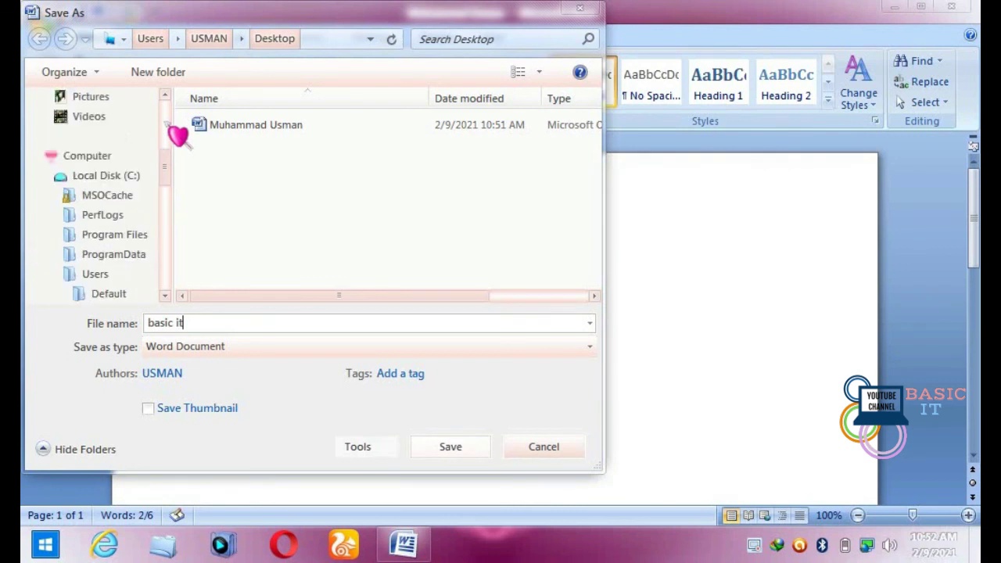
{"action": "scroll", "coordinate": [166, 122], "scroll_direction": "up", "scroll_amount": 3}
{"action": "scroll", "coordinate": [170, 111], "scroll_direction": "up", "scroll_amount": 1}
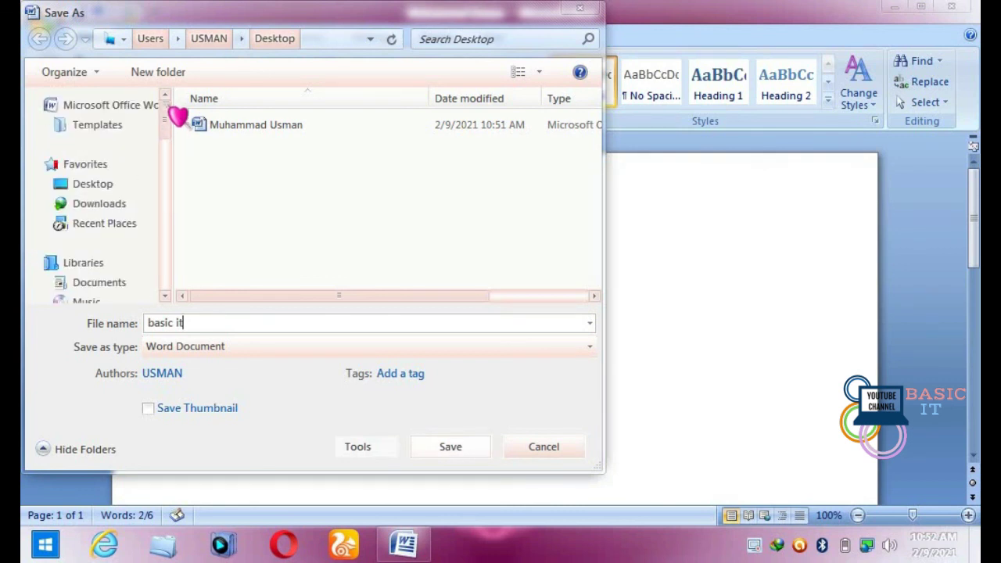
{"action": "left_click", "coordinate": [115, 188]}
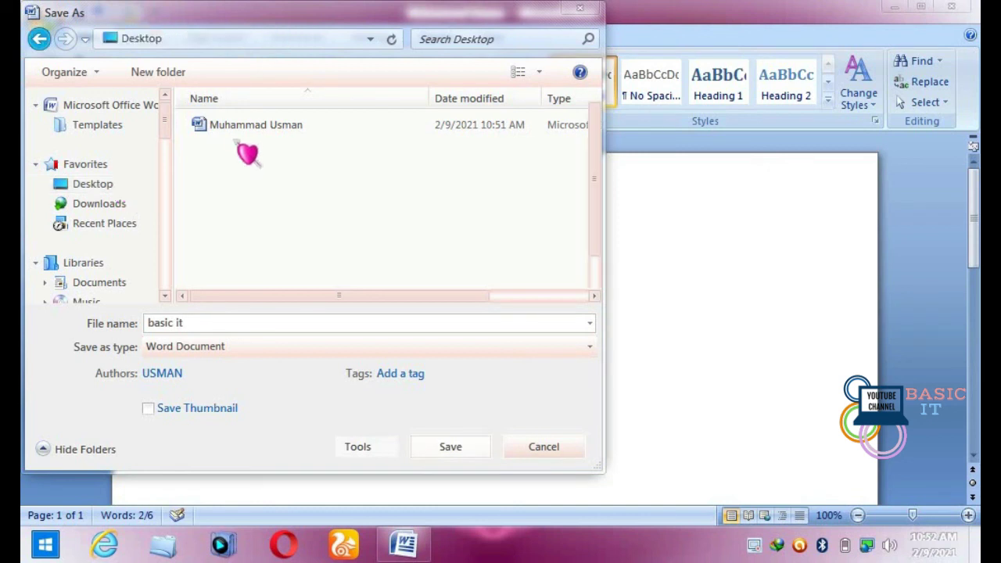
{"action": "left_click", "coordinate": [458, 452]}
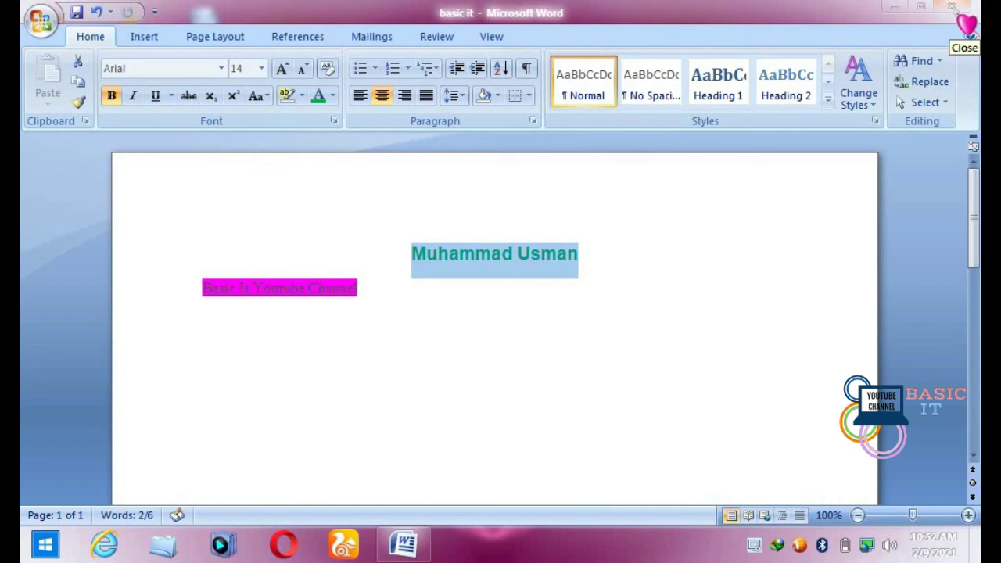
Close Word, then reopen the original document from the Desktop, maximize it to inspect, and close it
{"action": "left_click", "coordinate": [953, 9]}
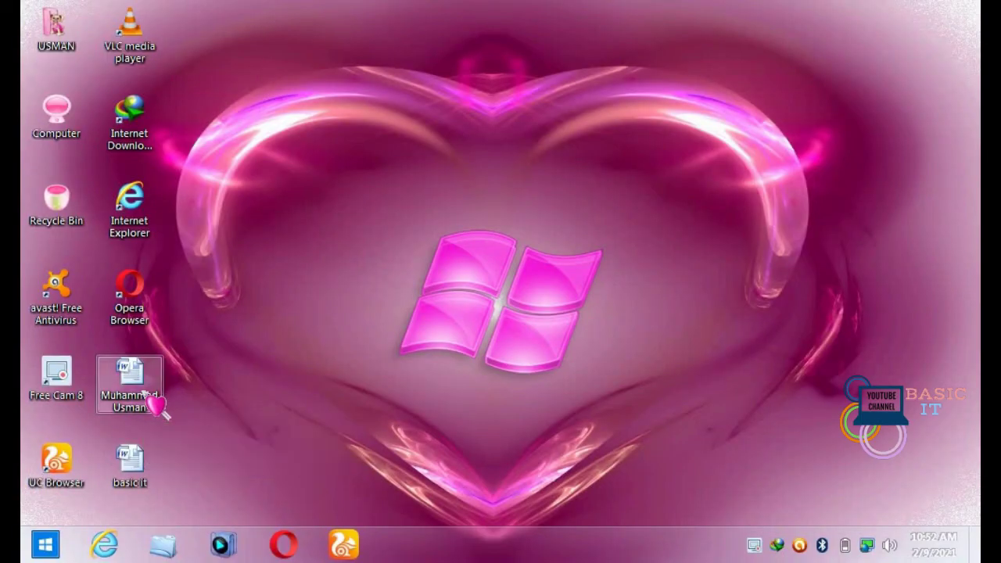
{"action": "left_click", "coordinate": [143, 391]}
{"action": "key", "text": "Escape"}
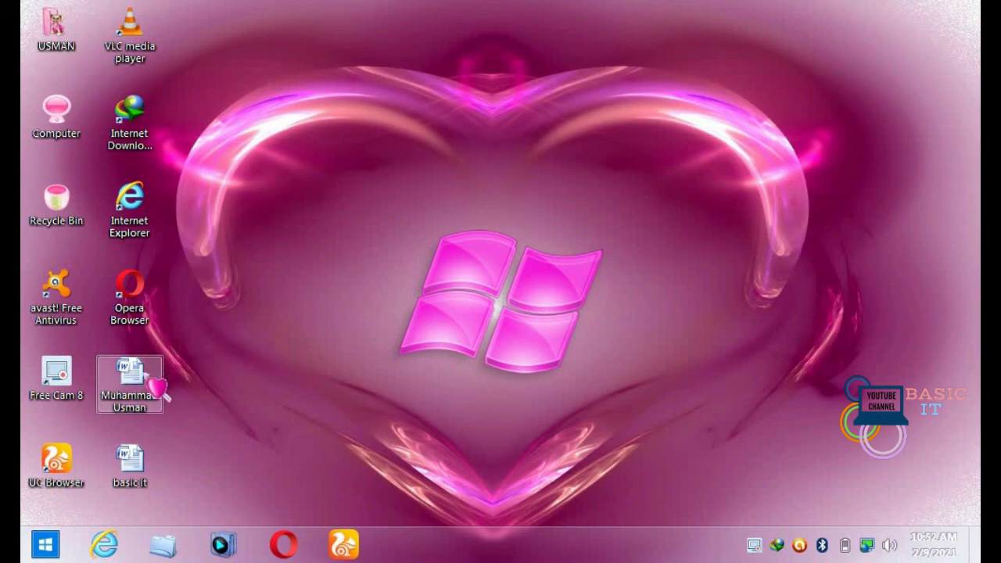
{"action": "double_click", "coordinate": [151, 381]}
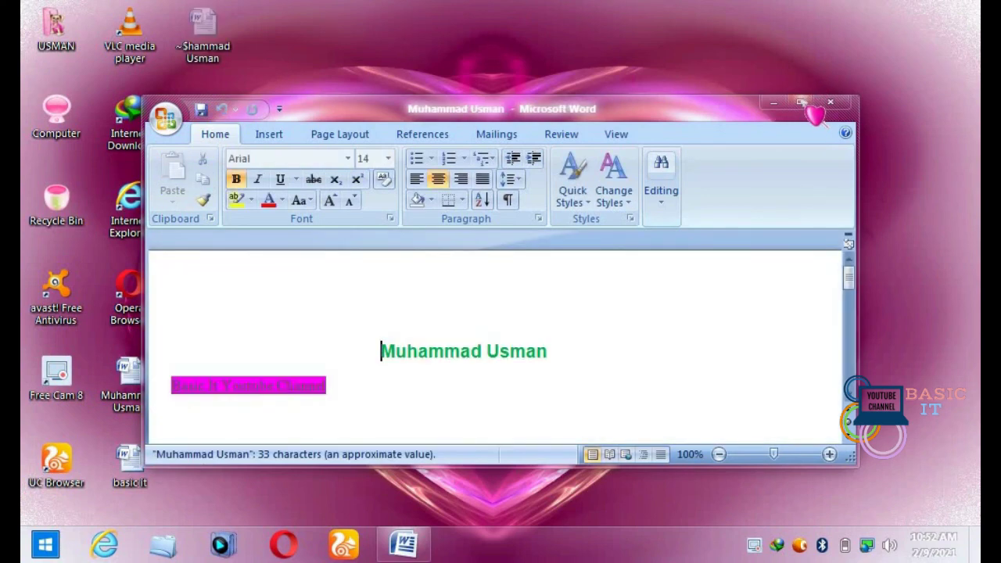
{"action": "left_click", "coordinate": [802, 103]}
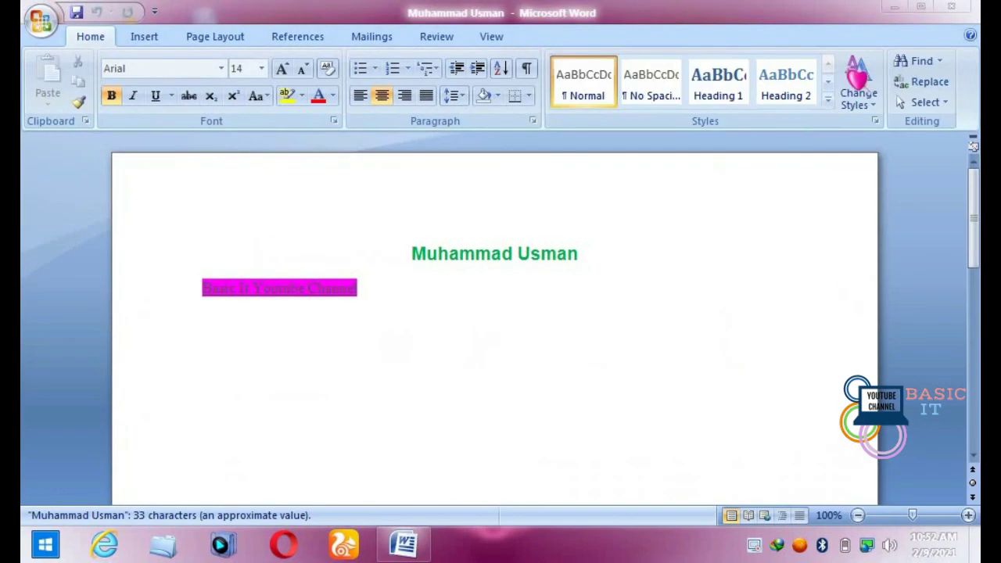
{"action": "left_click", "coordinate": [962, 11]}
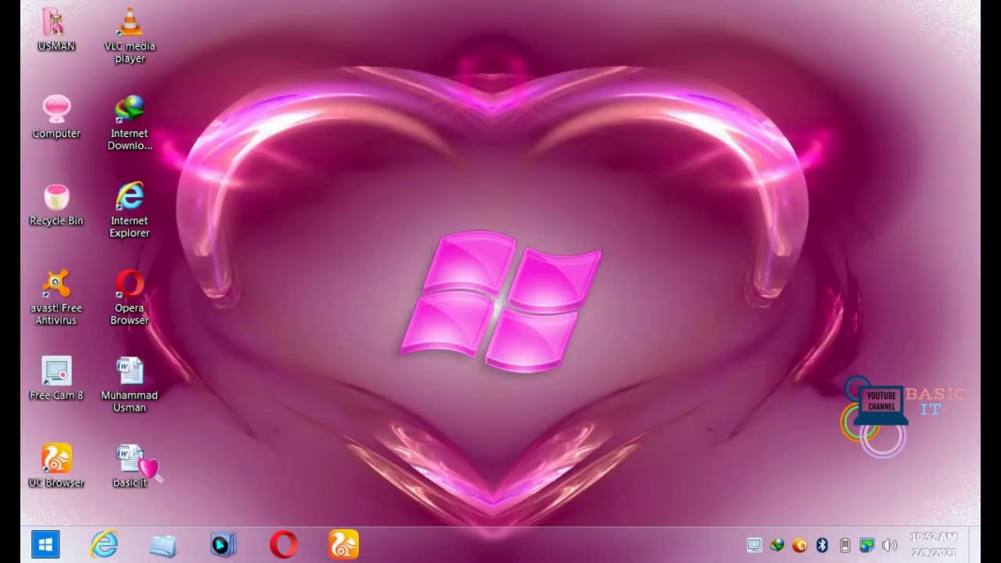
Reopen the 'basic it' copy from the Desktop and maximize it to check it
{"action": "left_click", "coordinate": [146, 468]}
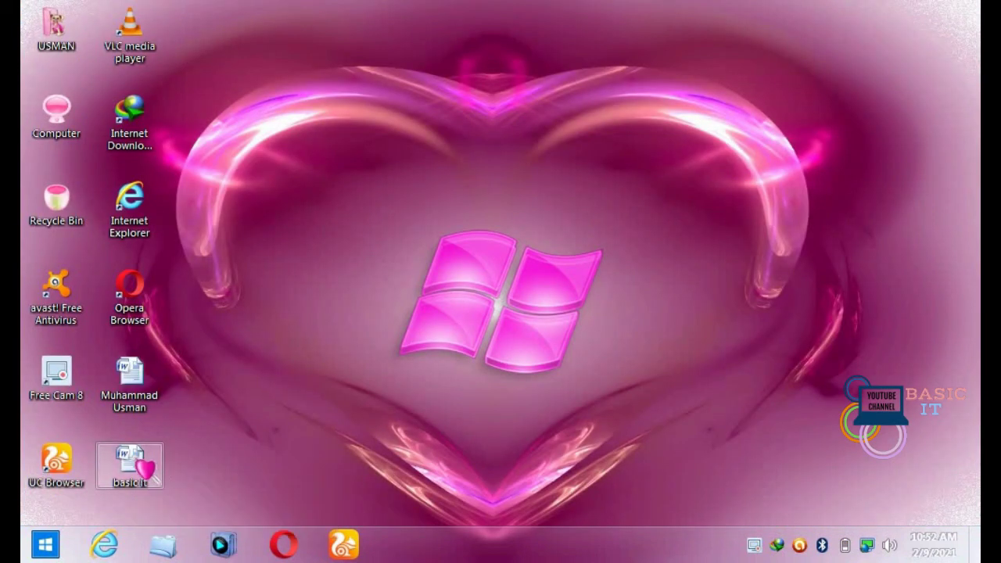
{"action": "double_click", "coordinate": [145, 468]}
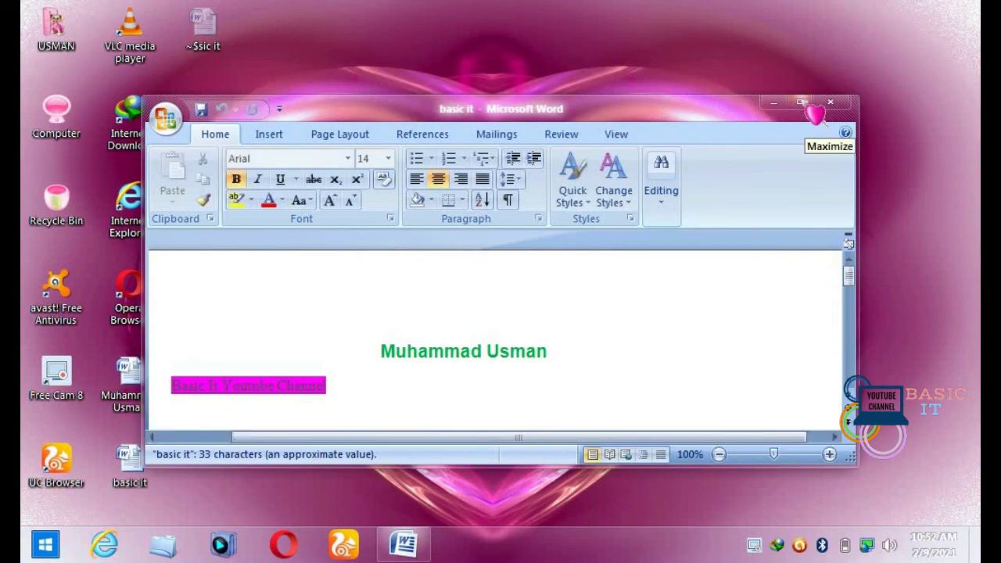
{"action": "left_click", "coordinate": [807, 107]}
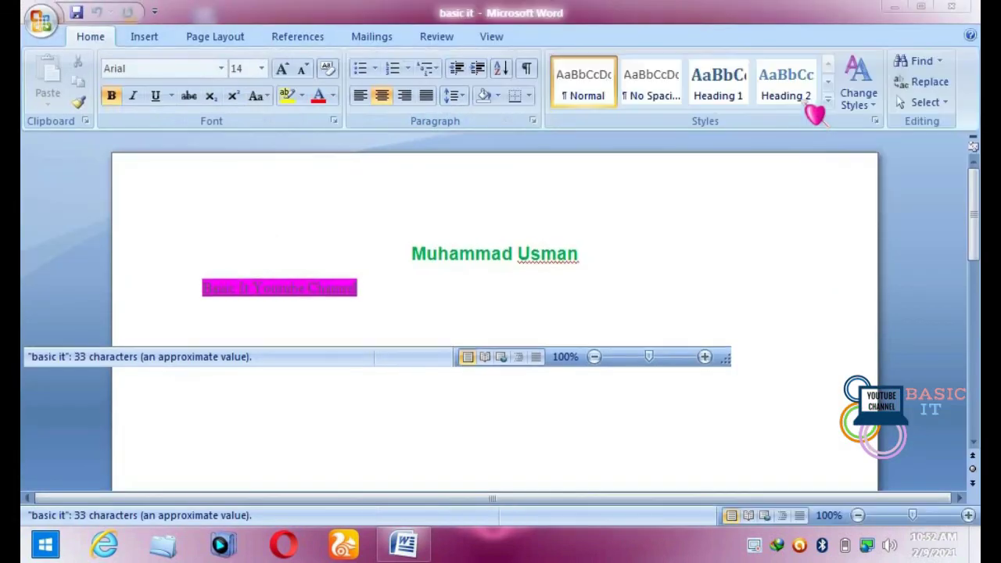
{"action": "left_click", "coordinate": [960, 11]}
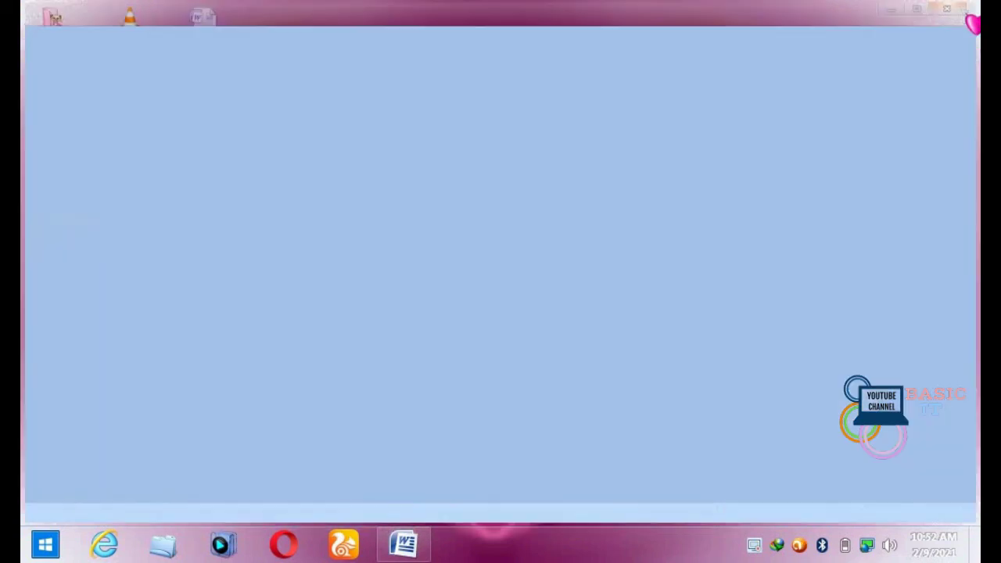